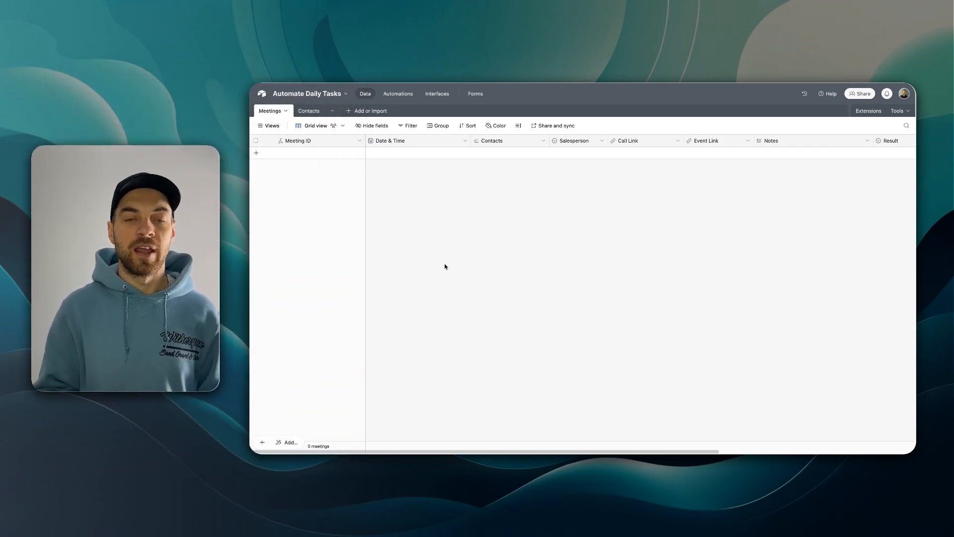
- Review the Company and Email columns in the Contacts table, then return to Meetings
click(309, 112)
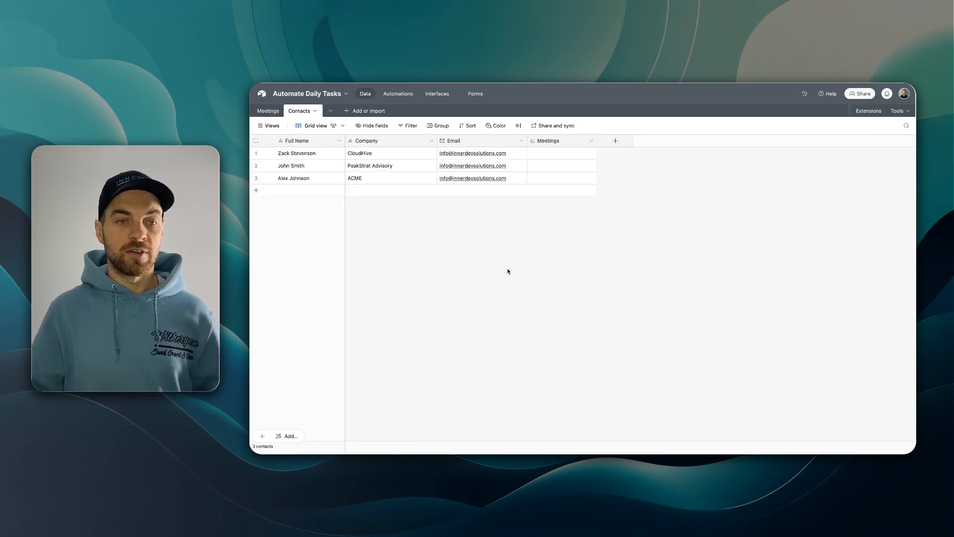
click(376, 142)
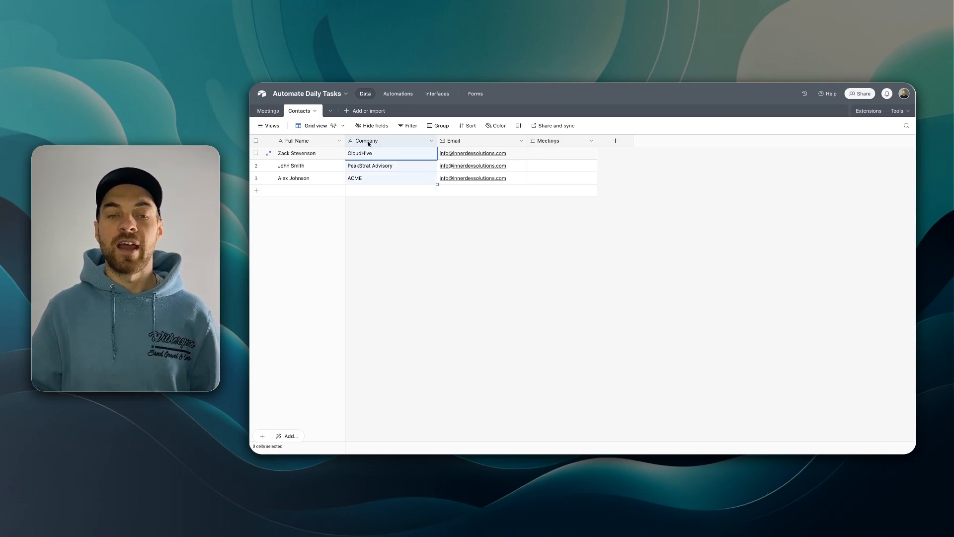
click(466, 141)
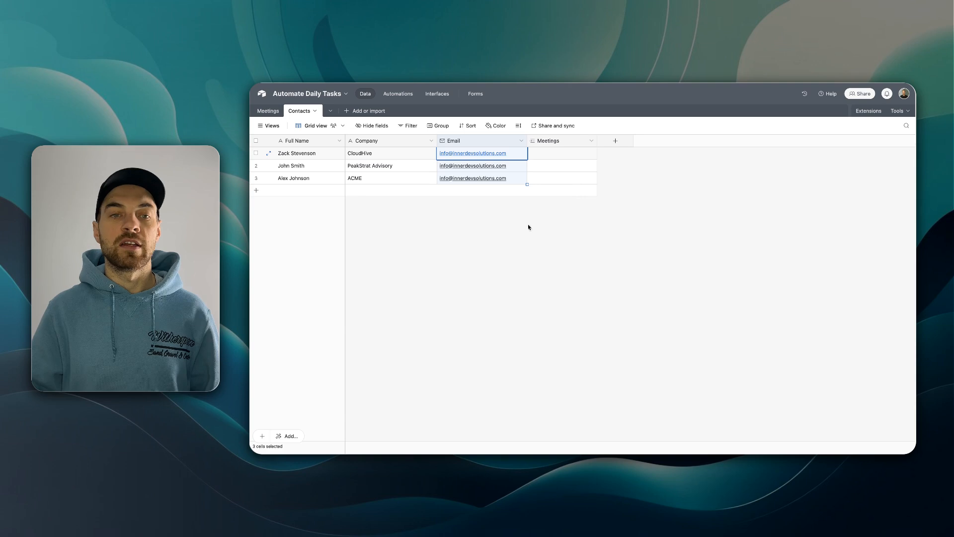
click(272, 112)
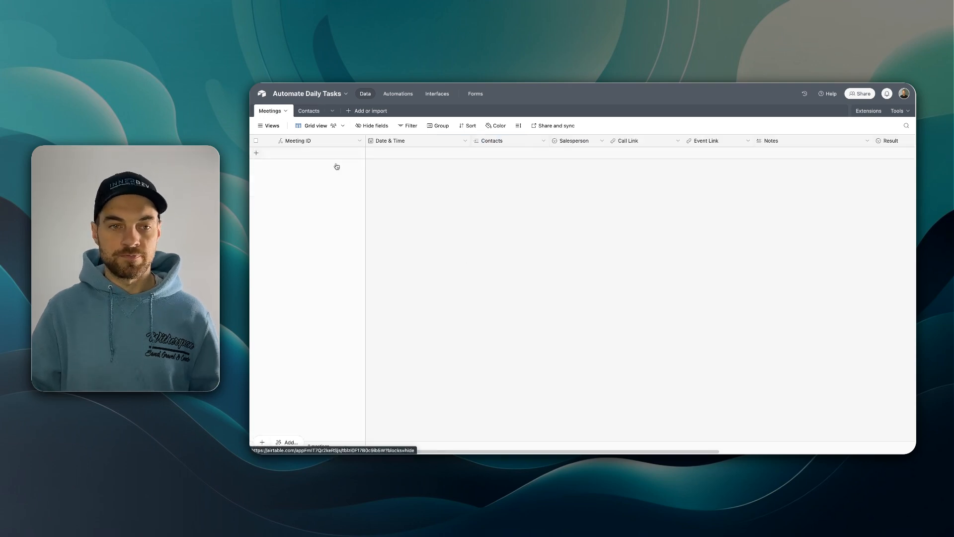
- Inspect the Meeting ID and Date & Time field settings in Meetings without changing them
double_click(302, 141)
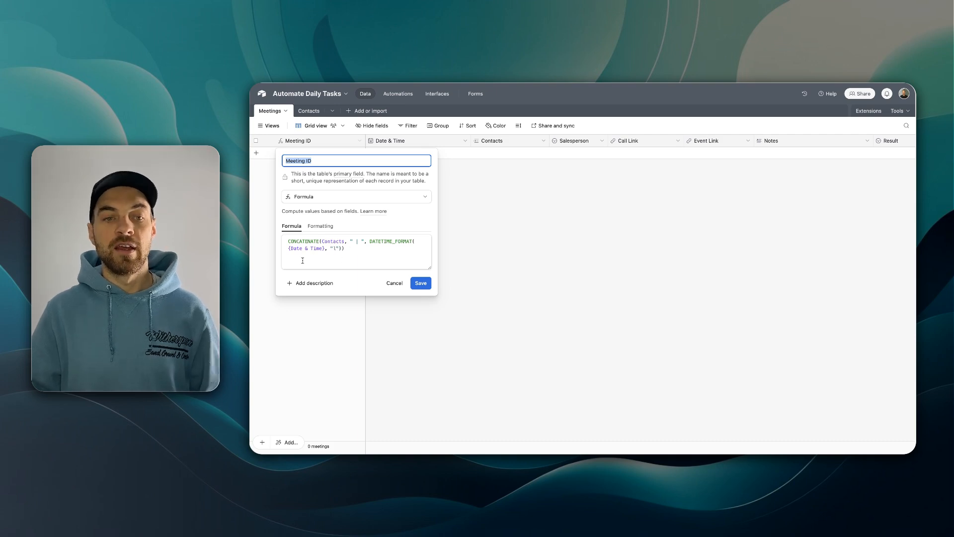
click(395, 284)
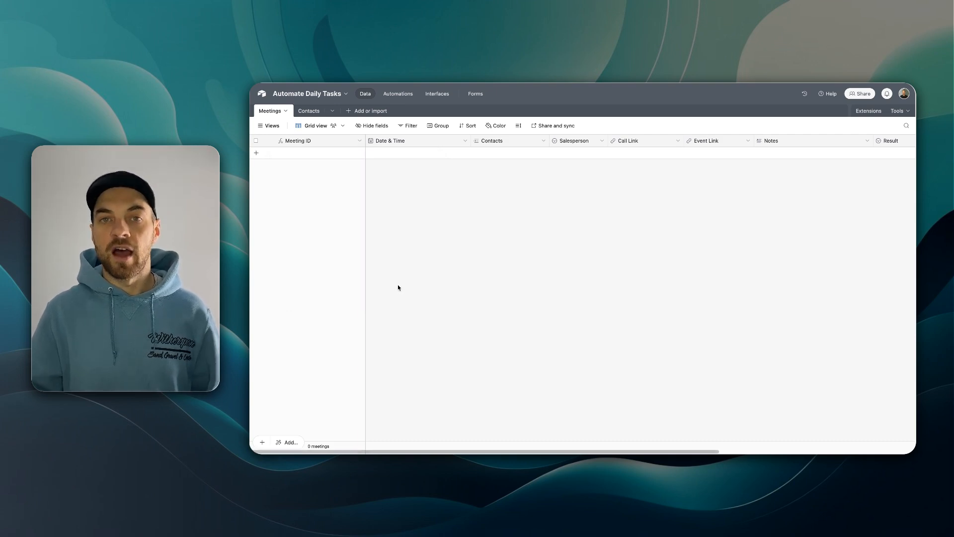
scroll(410, 195, right, 2)
scroll(373, 166, left, 1)
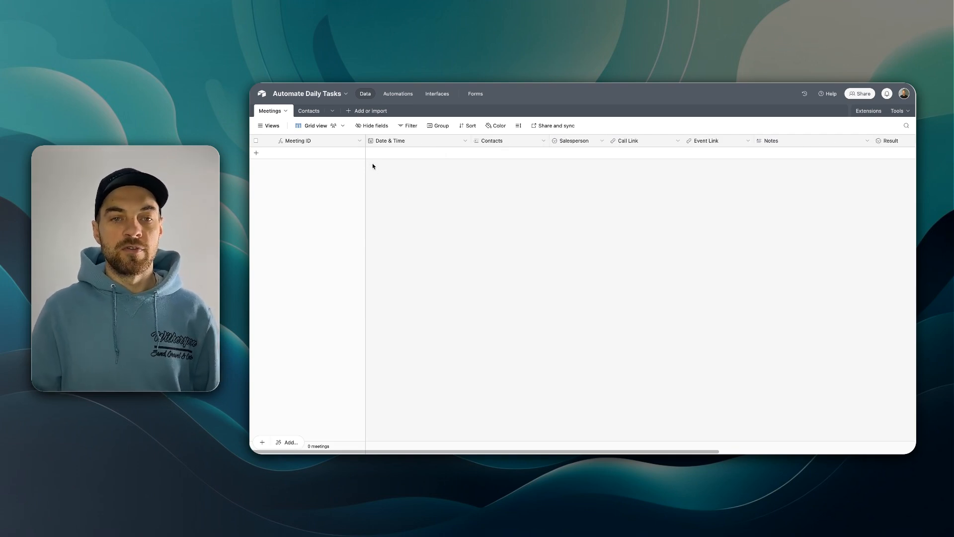
double_click(391, 142)
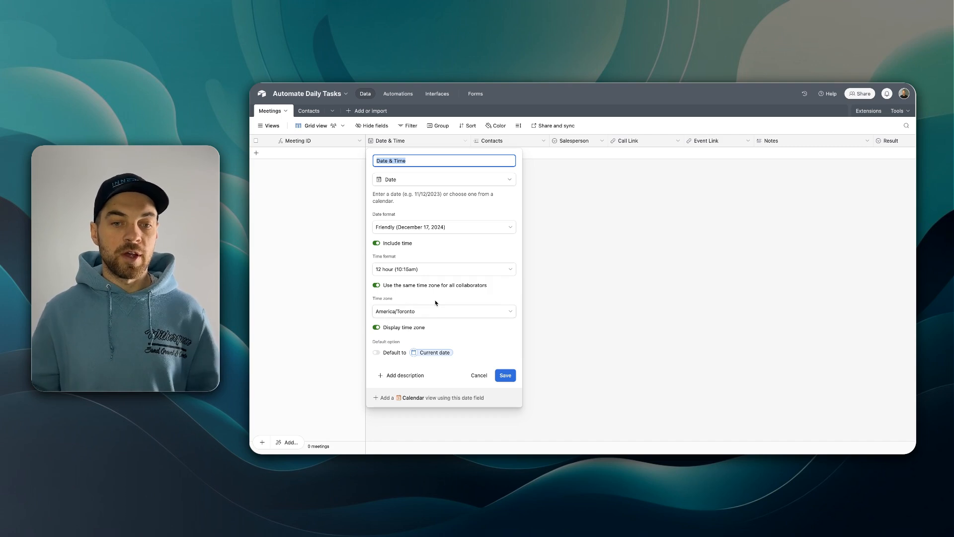
click(499, 377)
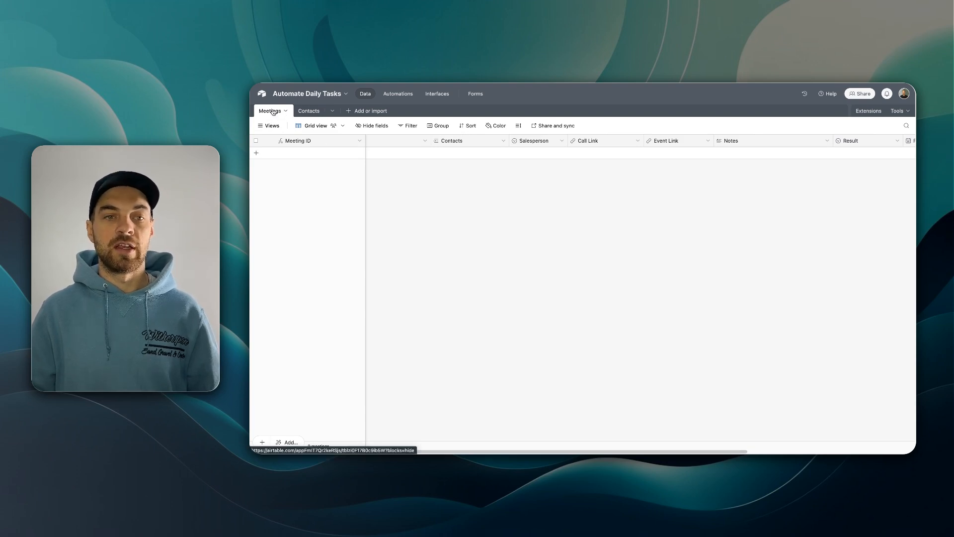
scroll(437, 164, right, 3)
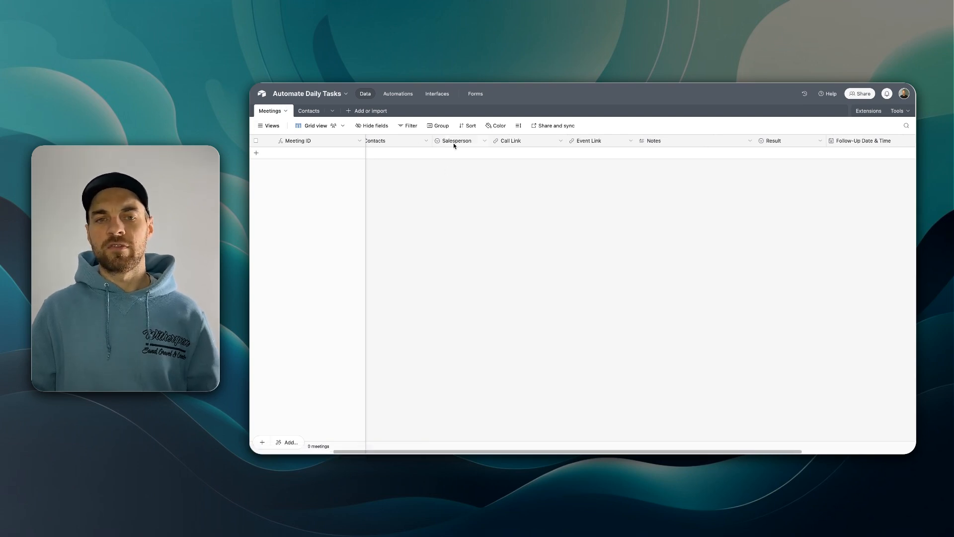
scroll(467, 150, right, 2)
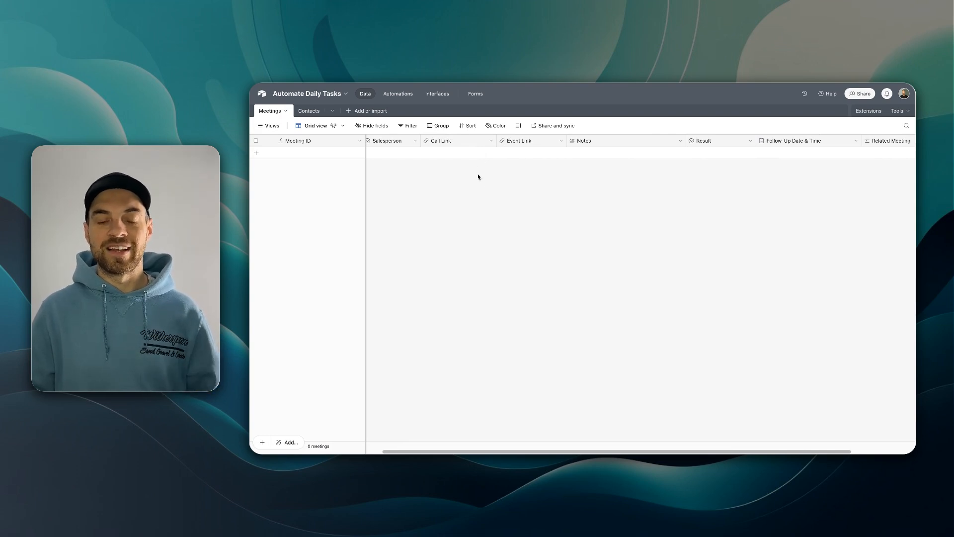
scroll(520, 199, right, 3)
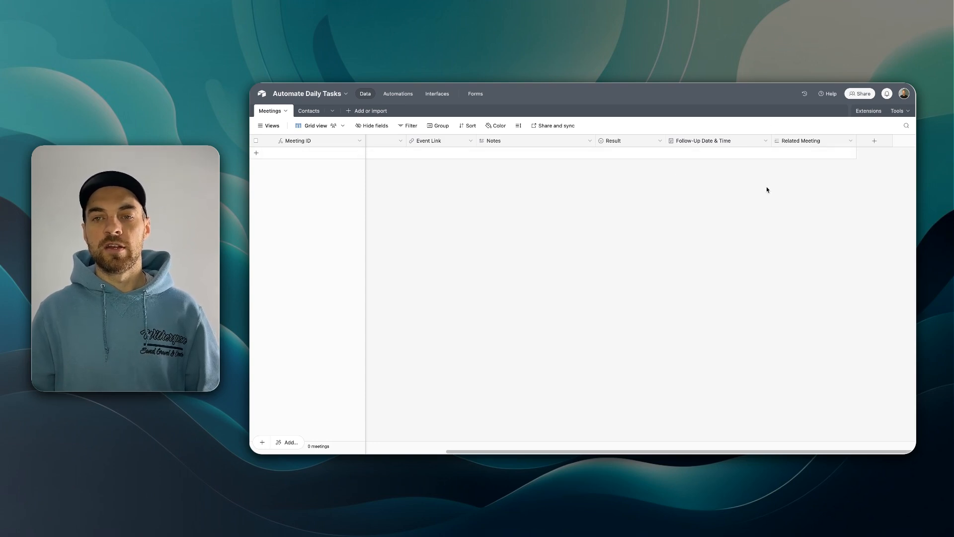
scroll(744, 141, left, 8)
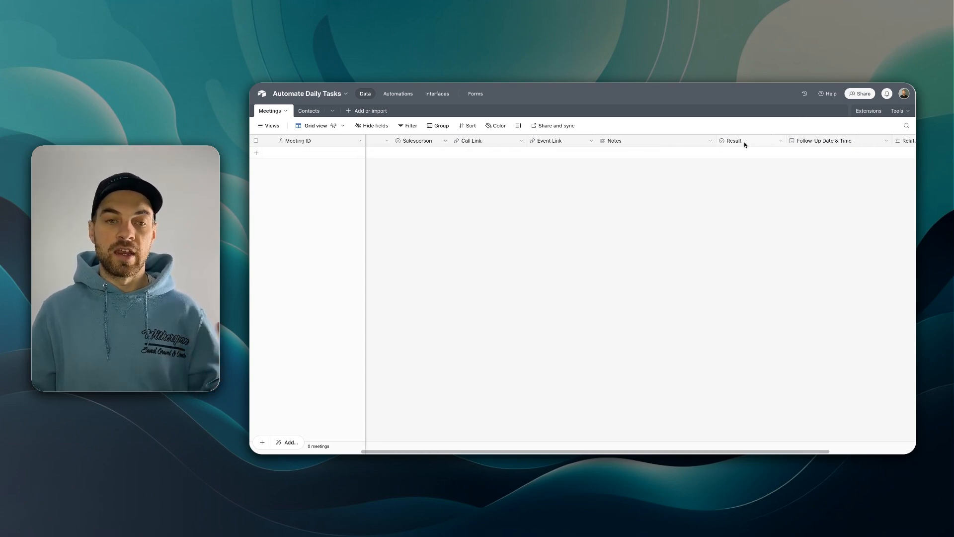
- Add a meeting record on December 17 at 1:00pm linked to the PeakStrat Advisory contact
click(257, 154)
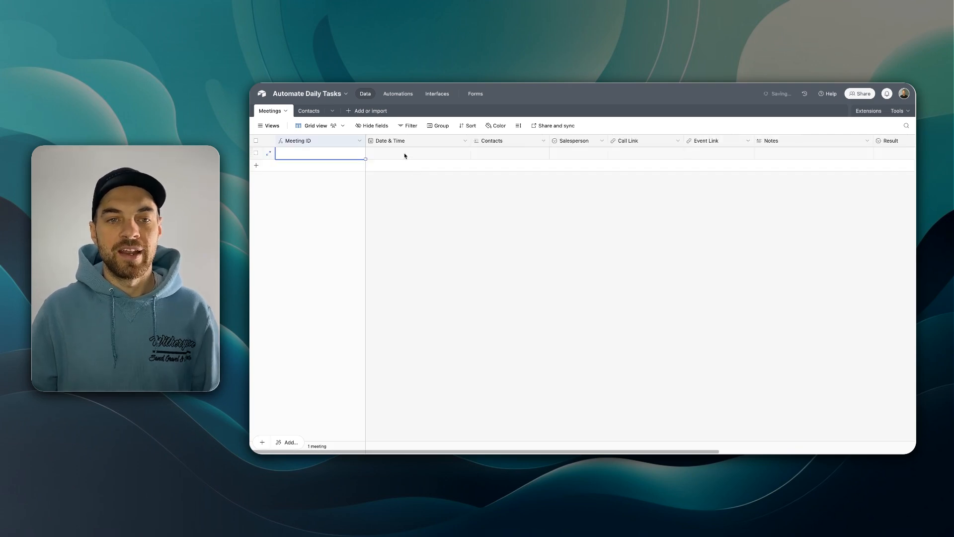
double_click(404, 153)
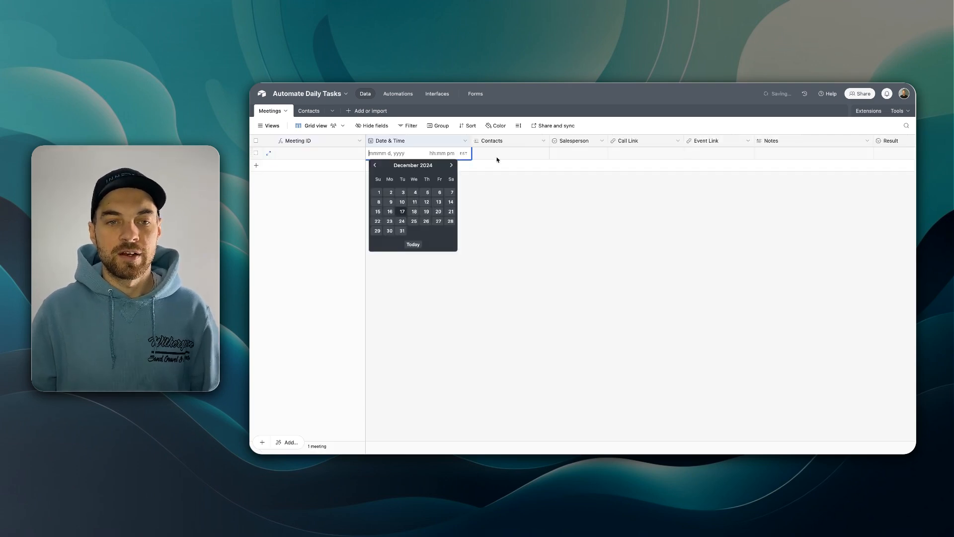
click(402, 211)
click(438, 154)
scroll(444, 208, down, 3)
click(446, 213)
click(486, 154)
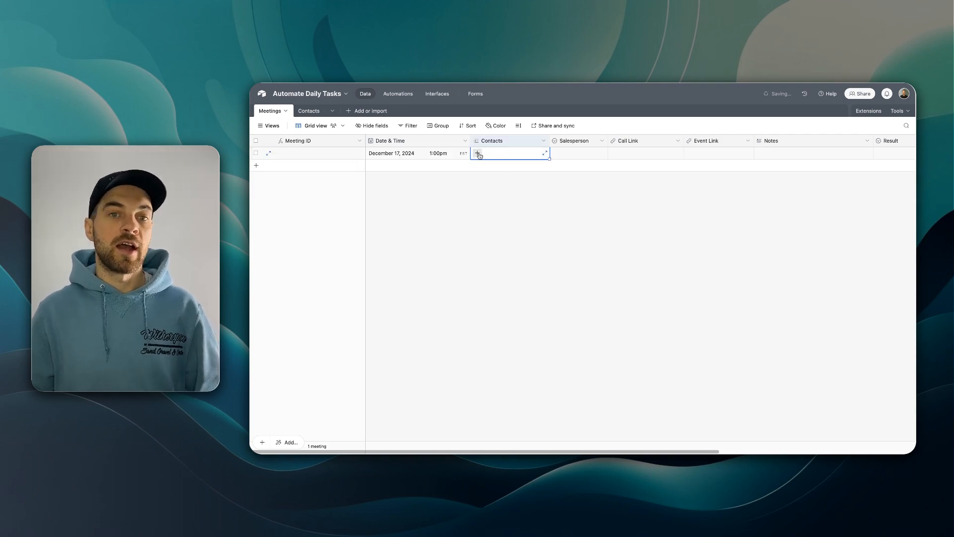
click(478, 153)
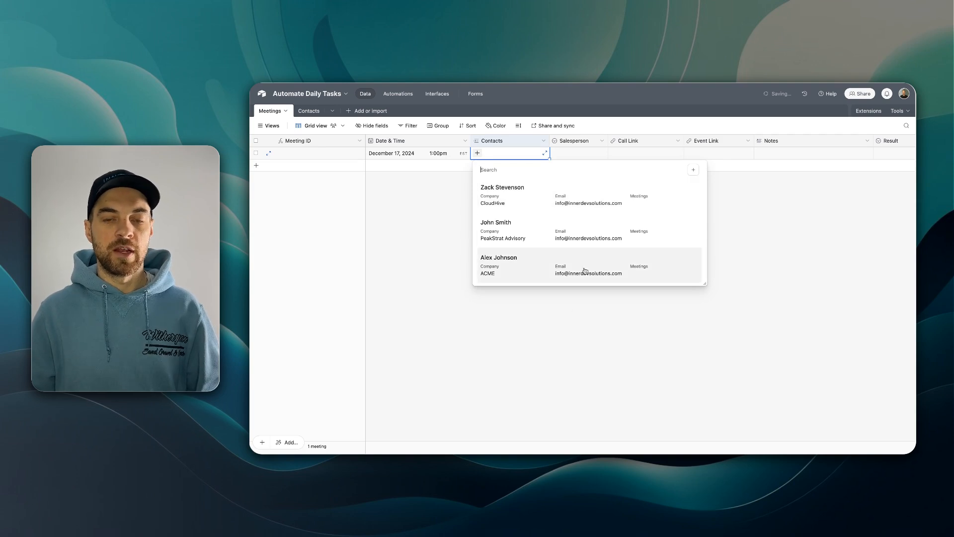
click(513, 232)
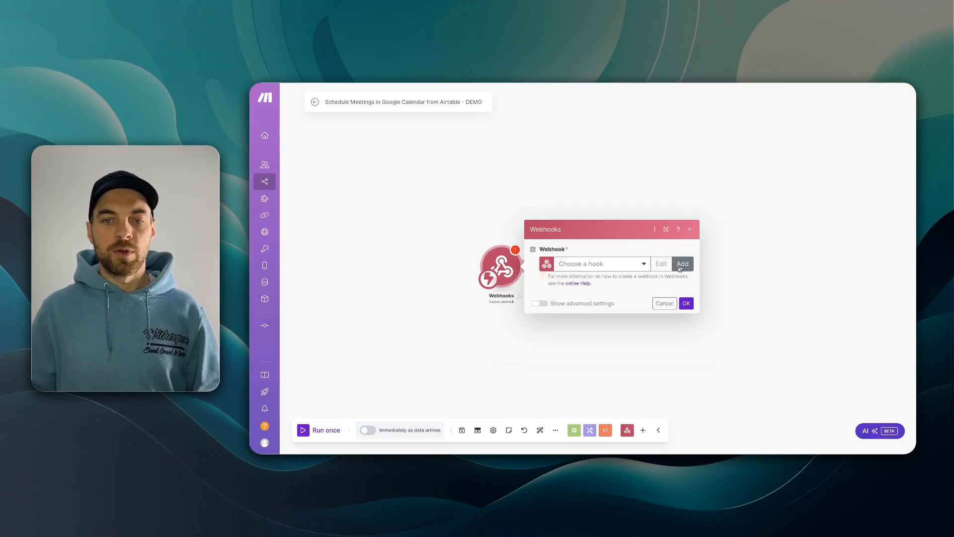
- Create and save the hook 'DEMO - Create Meeting in Google Calendar' and copy its address
click(680, 267)
click(790, 233)
key(ctrl+a)
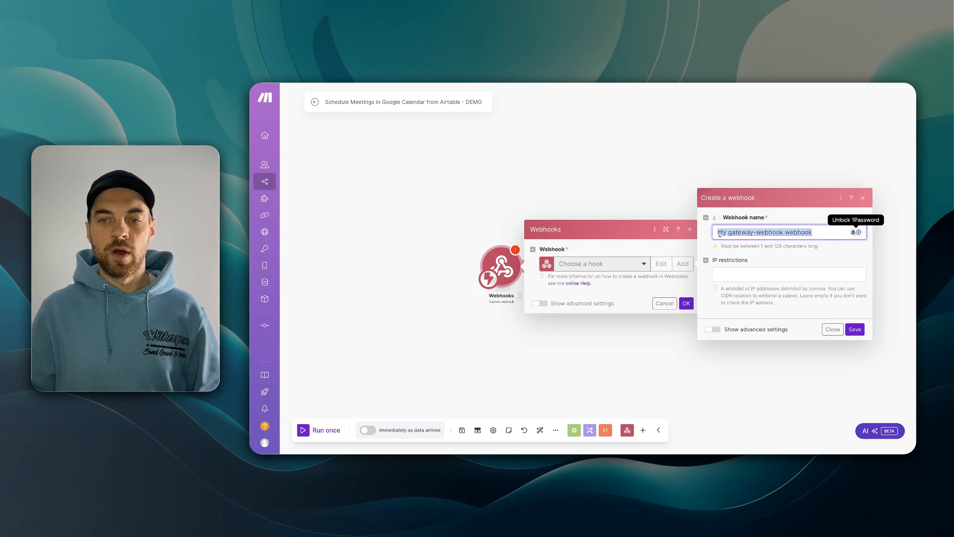
text(DEMO - C)
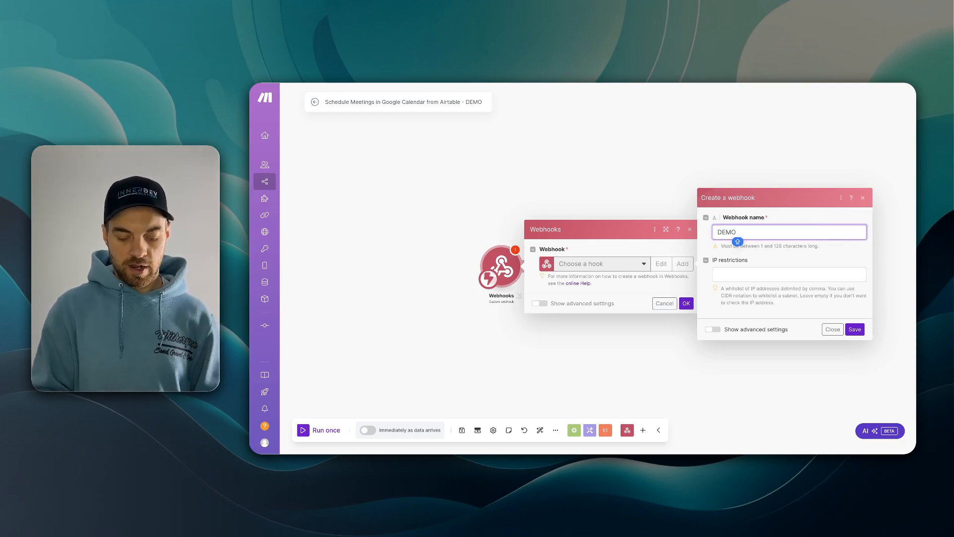
text(reat)
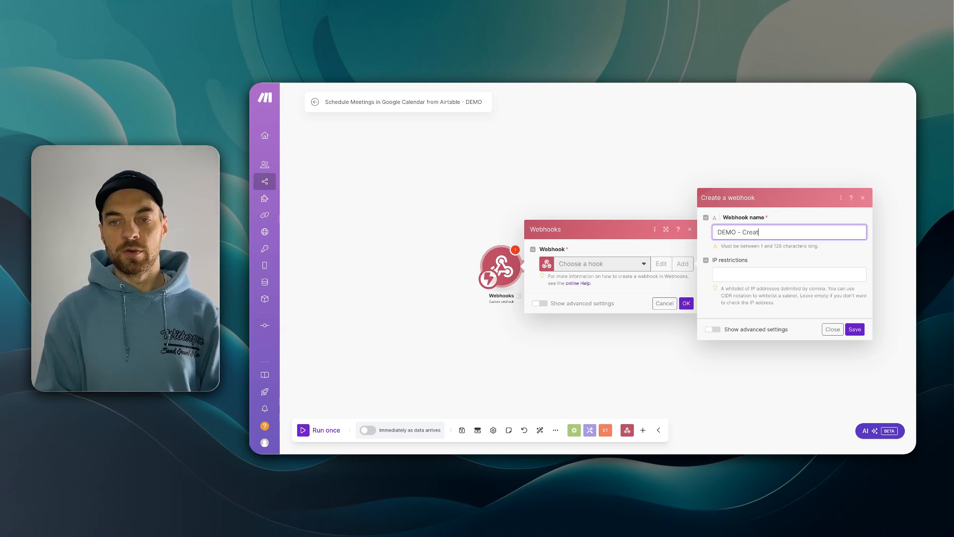
text(e Meeting in Google Calendar)
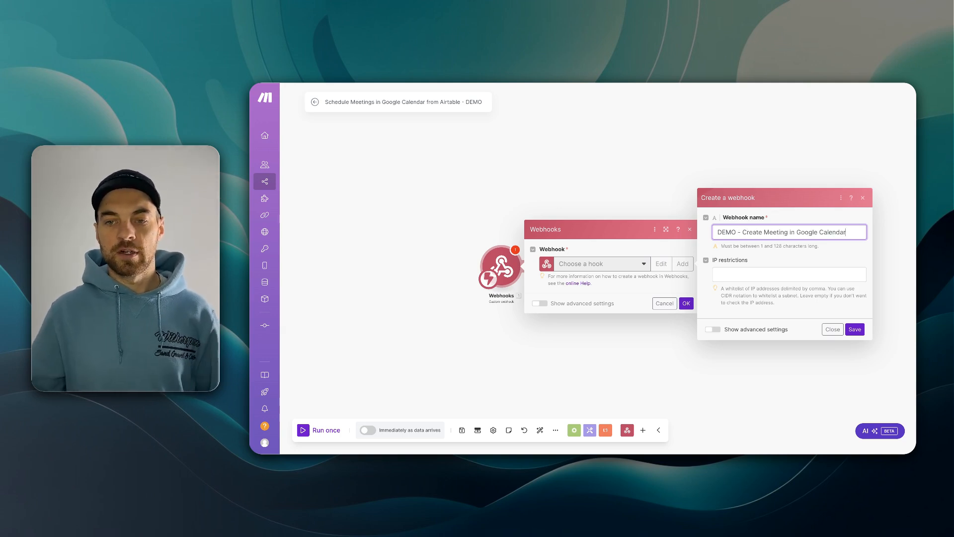
click(854, 329)
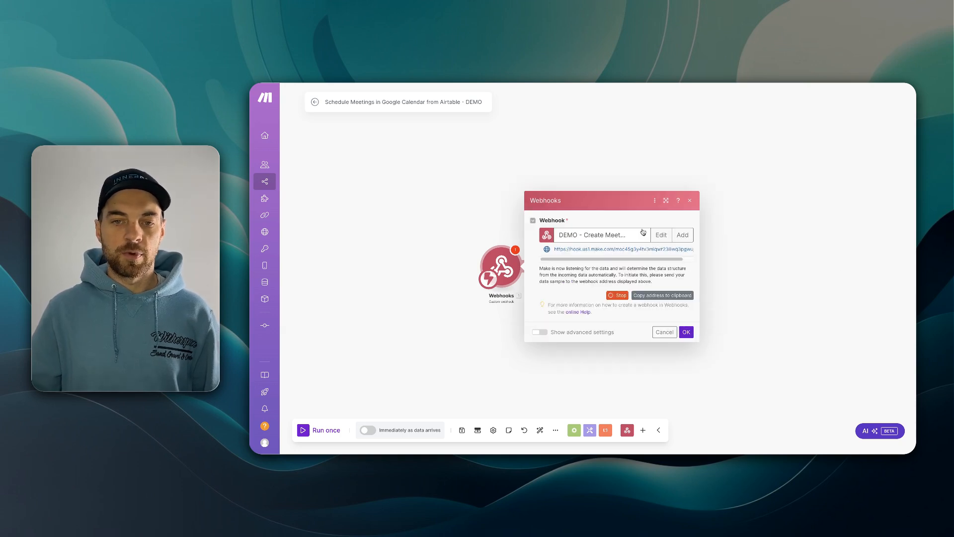
click(670, 297)
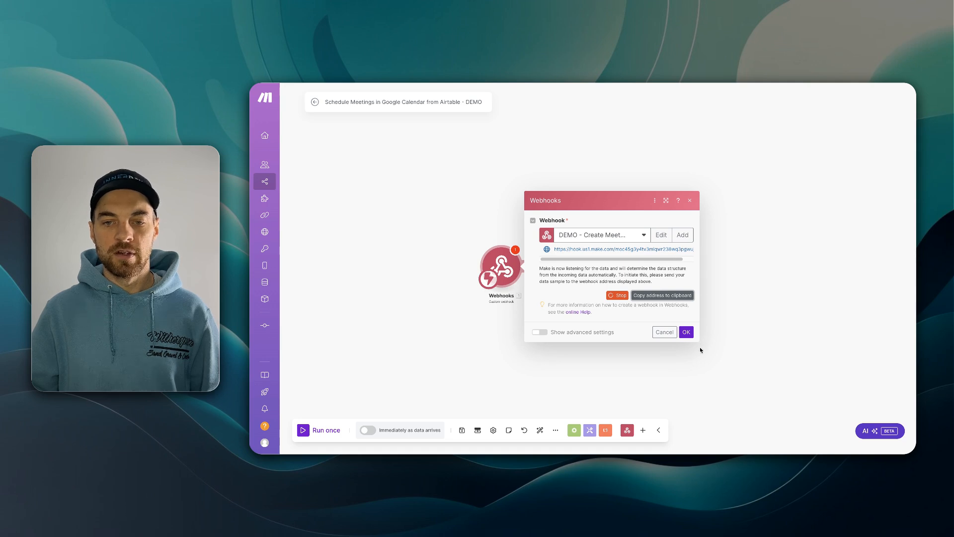
click(686, 332)
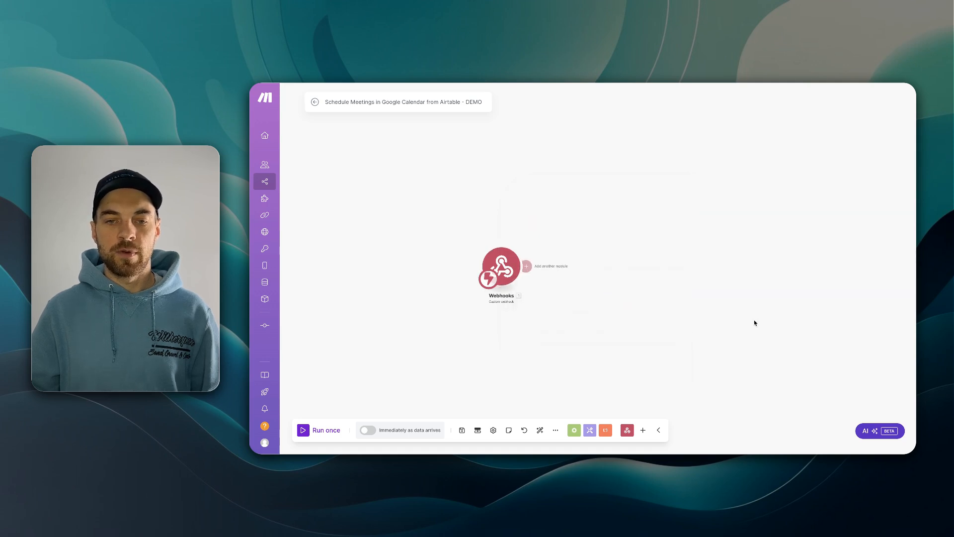
drag(754, 323, 736, 326)
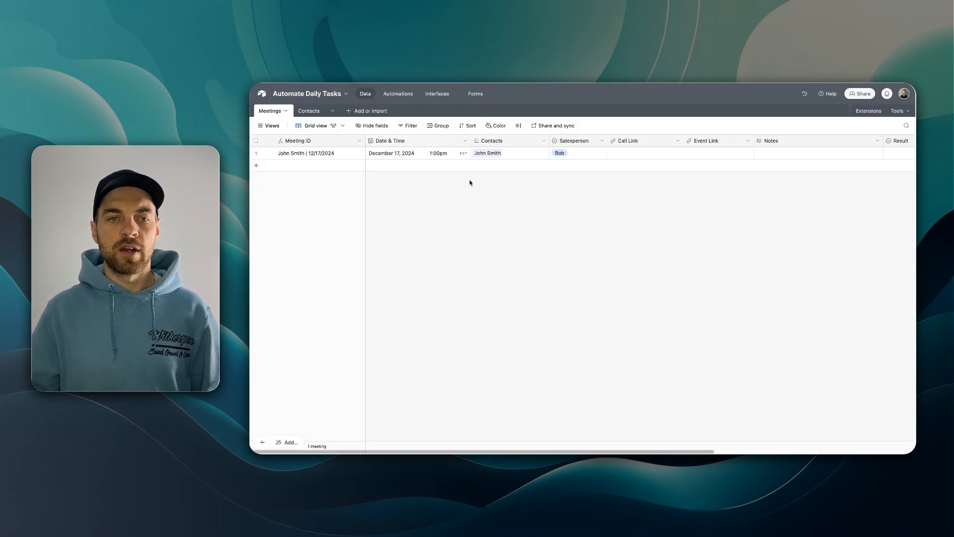
- Insert a button field right of Meeting ID labelled 'Book Meeting' in solid green
right_click(346, 140)
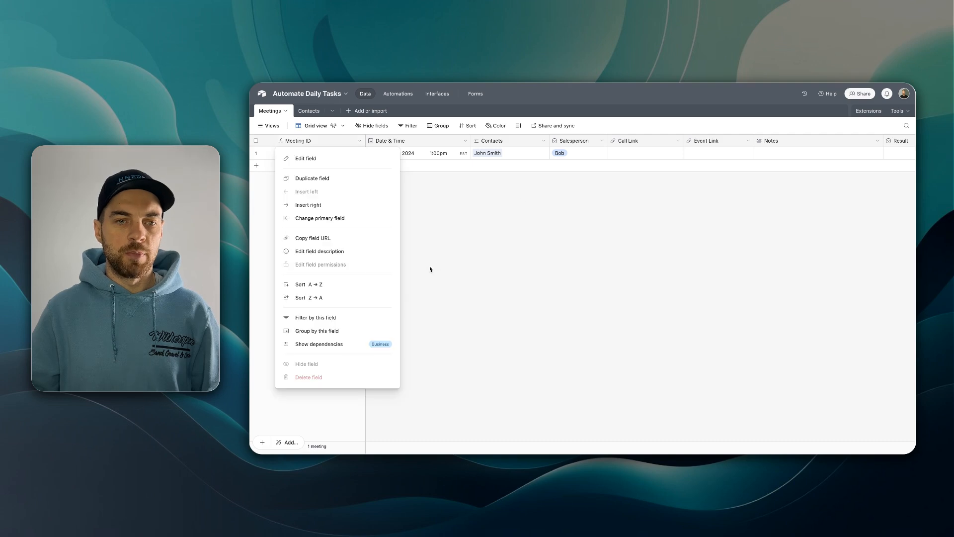
click(334, 205)
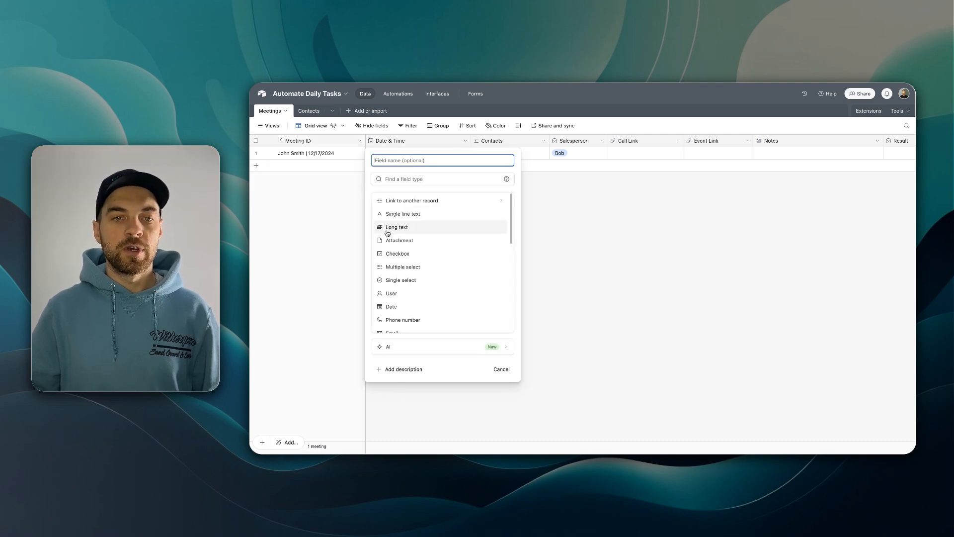
text(d)
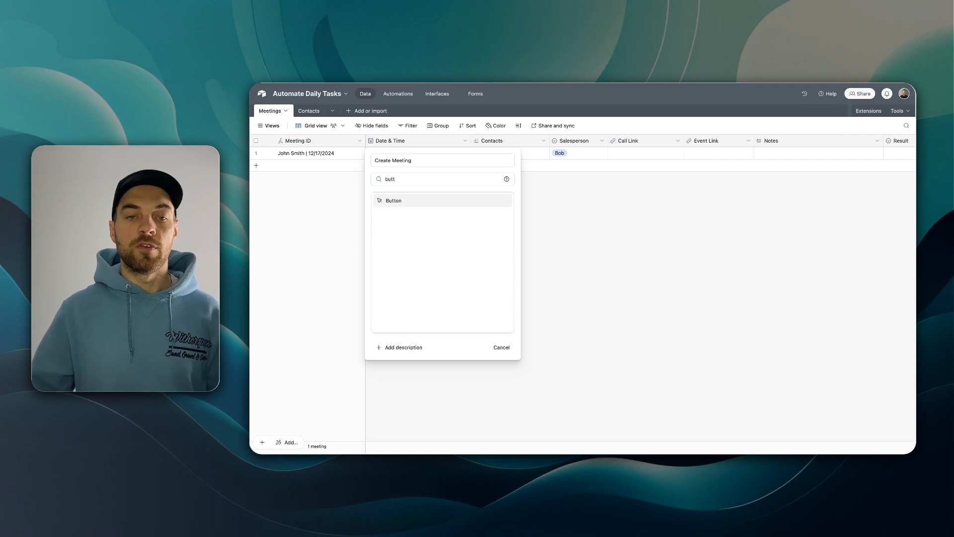
click(409, 207)
text(Book Meeting)
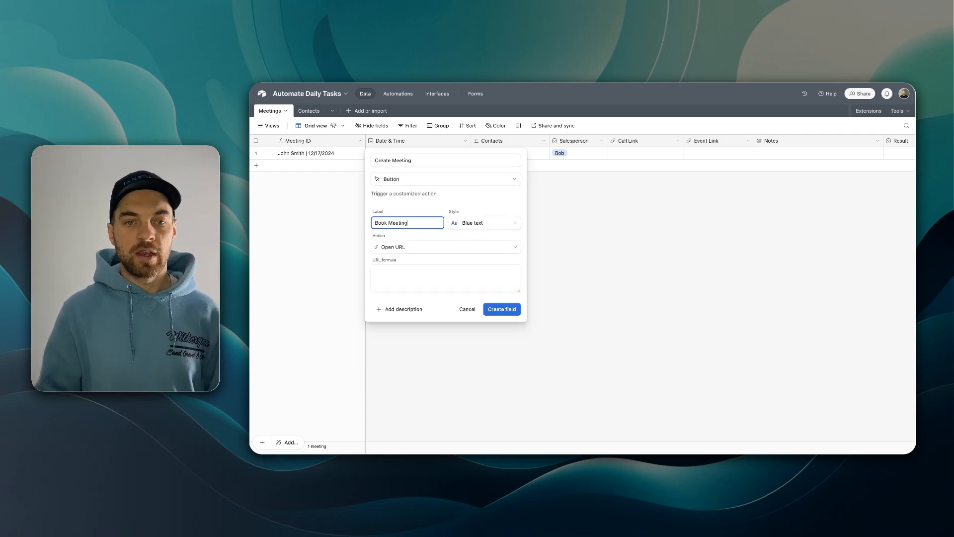
click(474, 228)
click(422, 271)
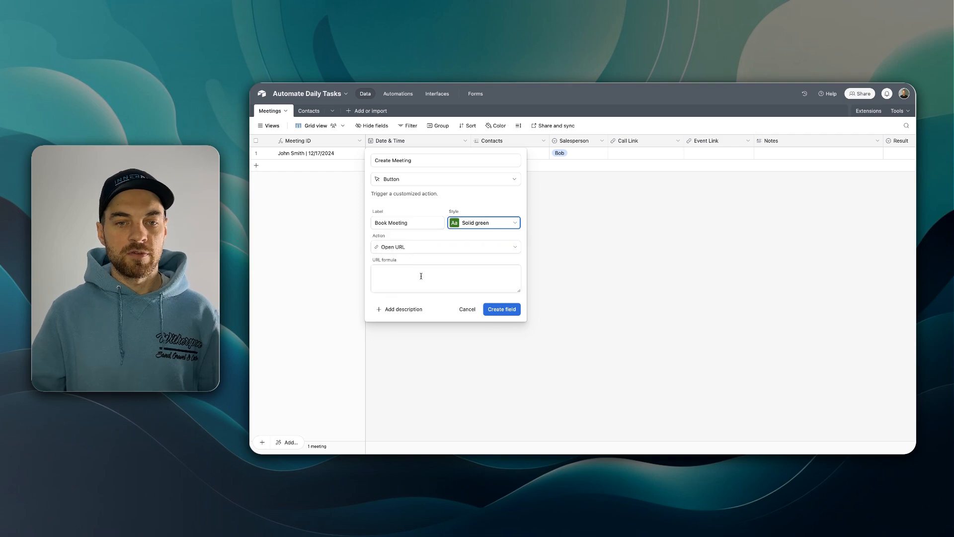
- Set the button URL to CONCATENATE("<webhook URL>?record=", RECORD_ID()) and create the field
click(420, 279)
text(conca)
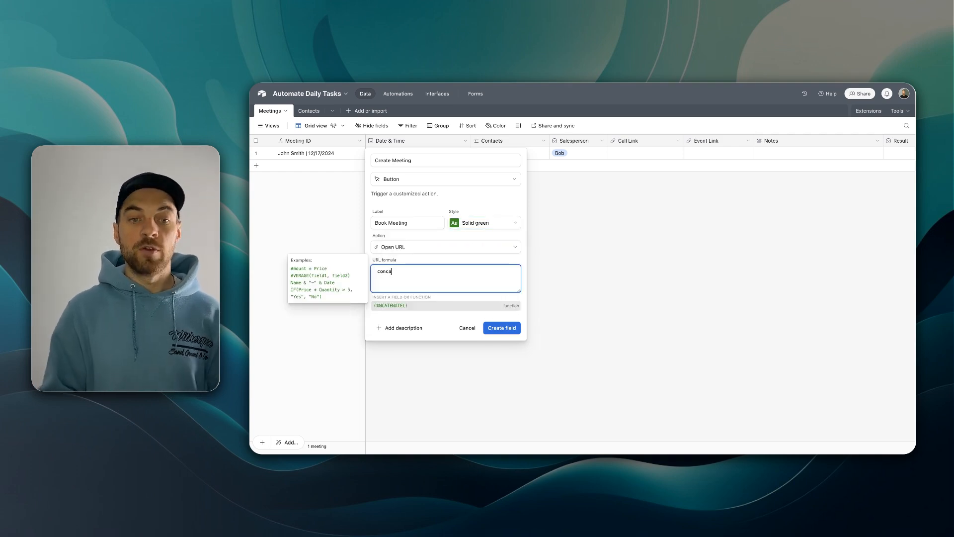
key(Tab)
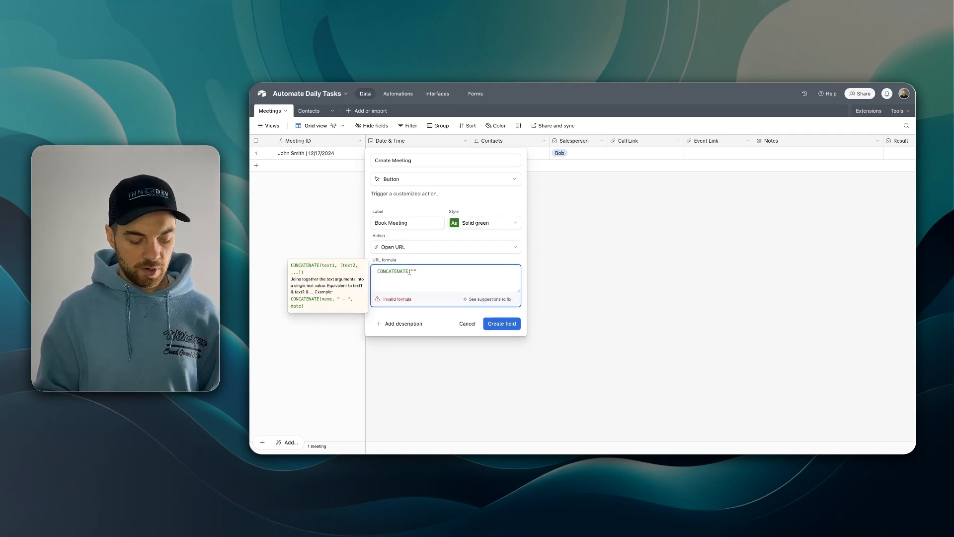
text(")
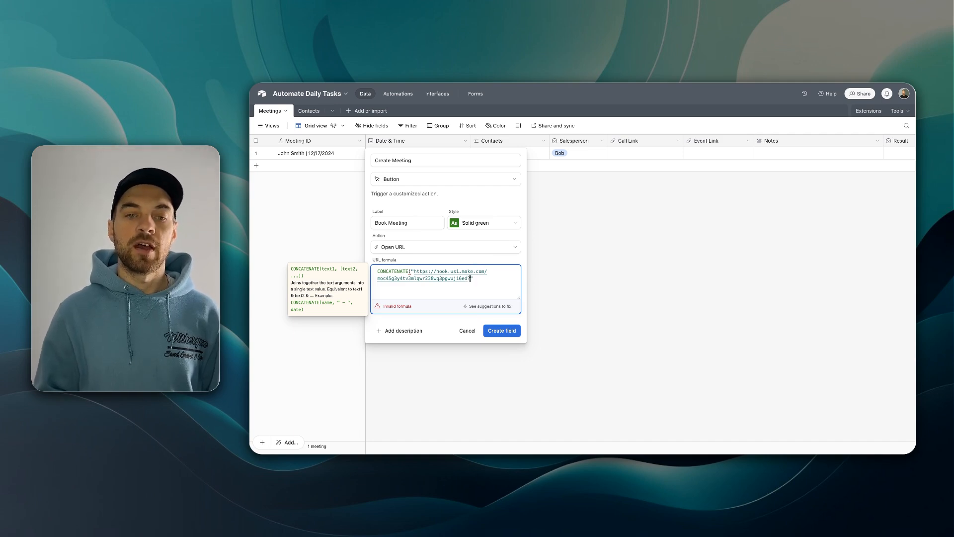
text(?record)
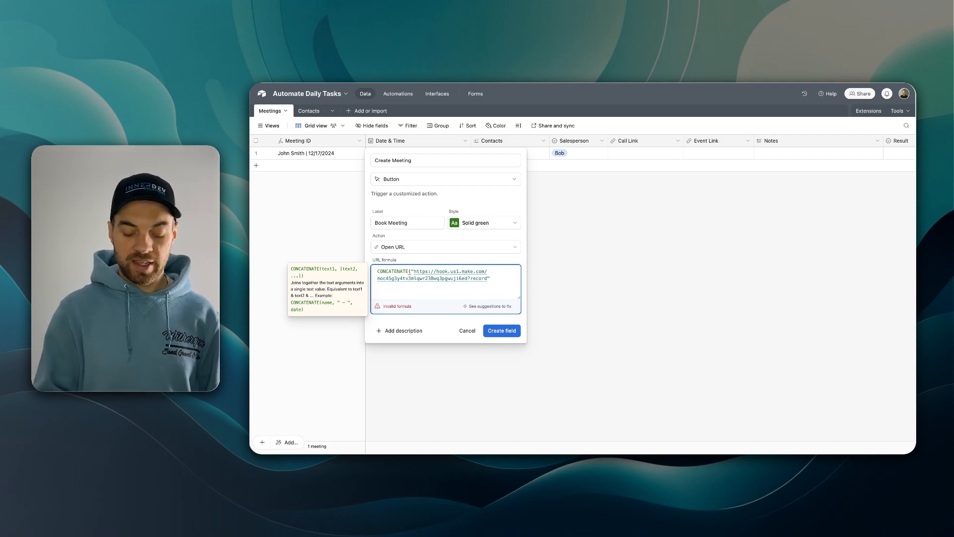
text(=)
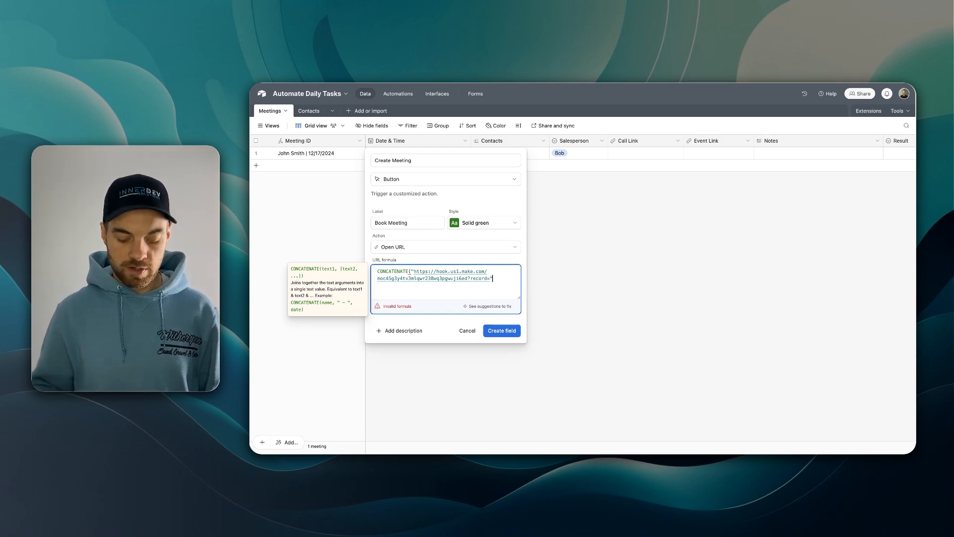
text(,)
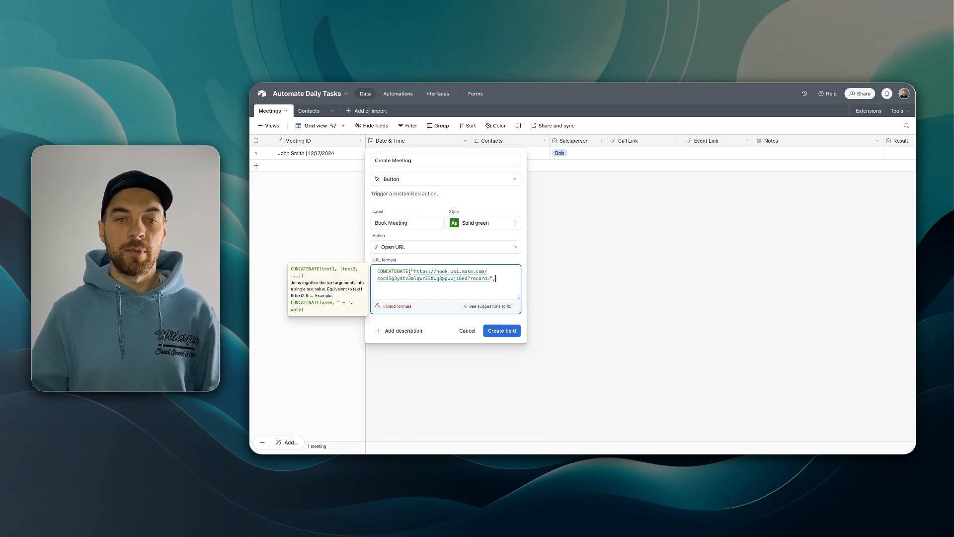
text(recor)
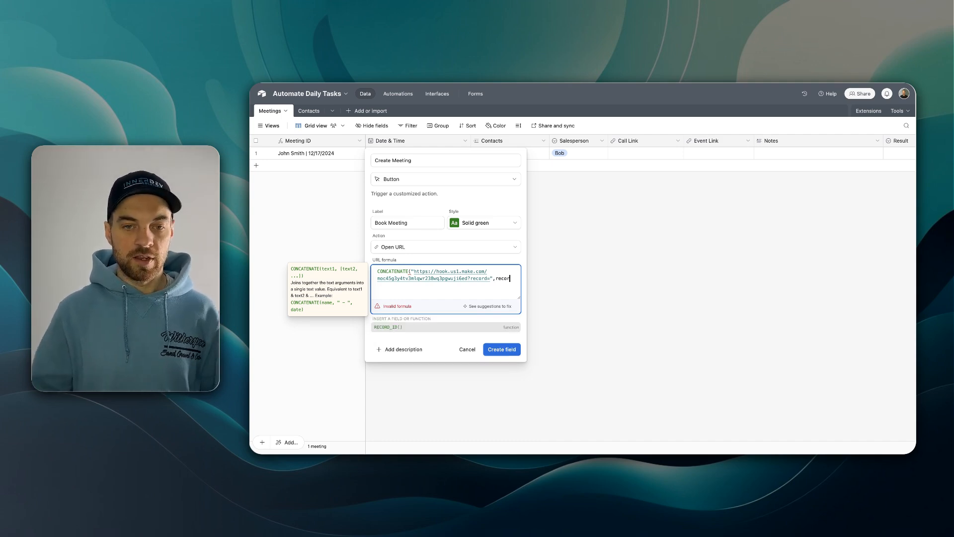
click(380, 328)
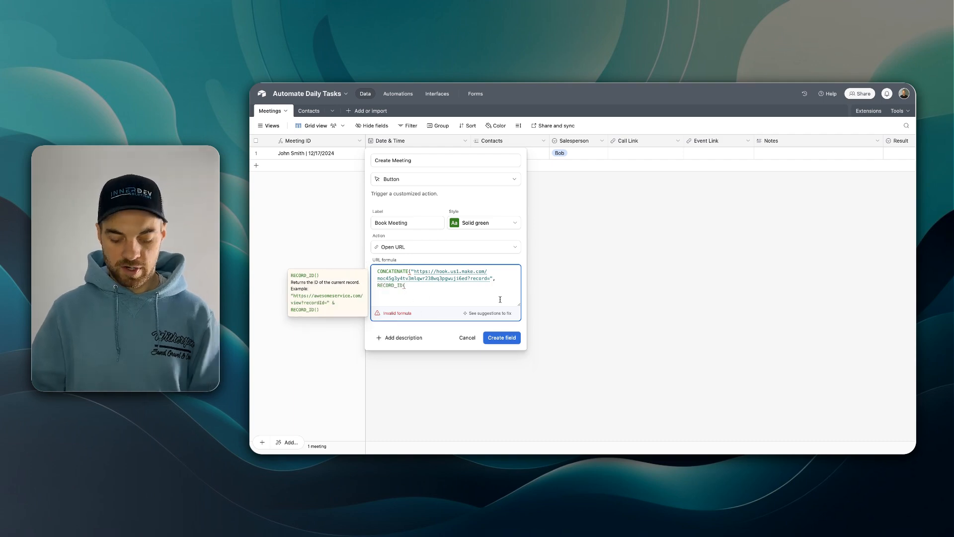
text())
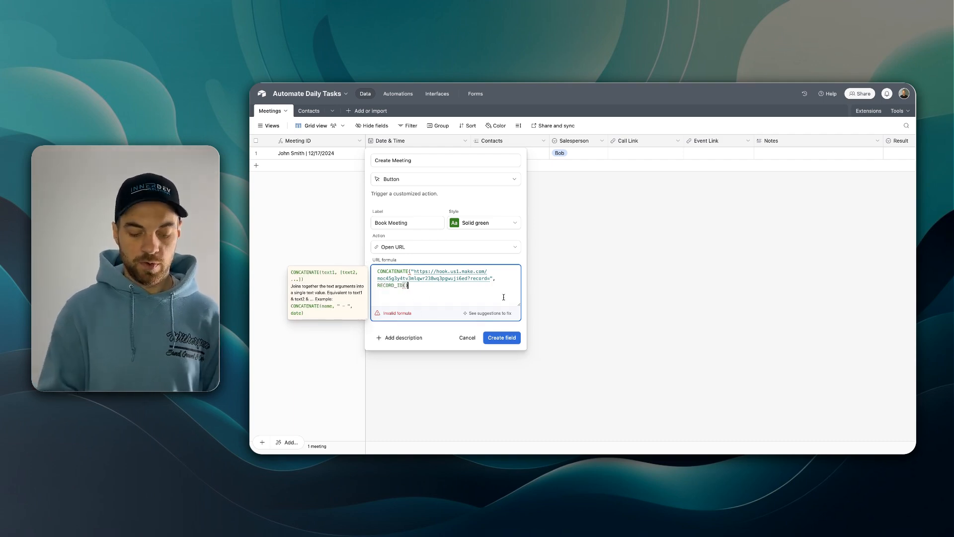
text())
click(502, 338)
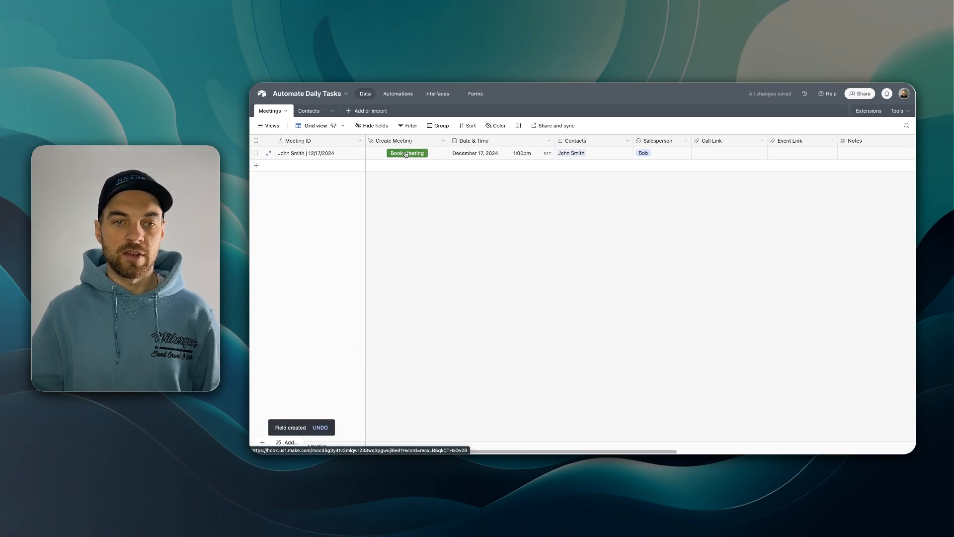
- Reopen the Create Meeting field, review the webhook URL and record parameter, and save
double_click(432, 141)
drag(416, 272, 490, 280)
click(489, 288)
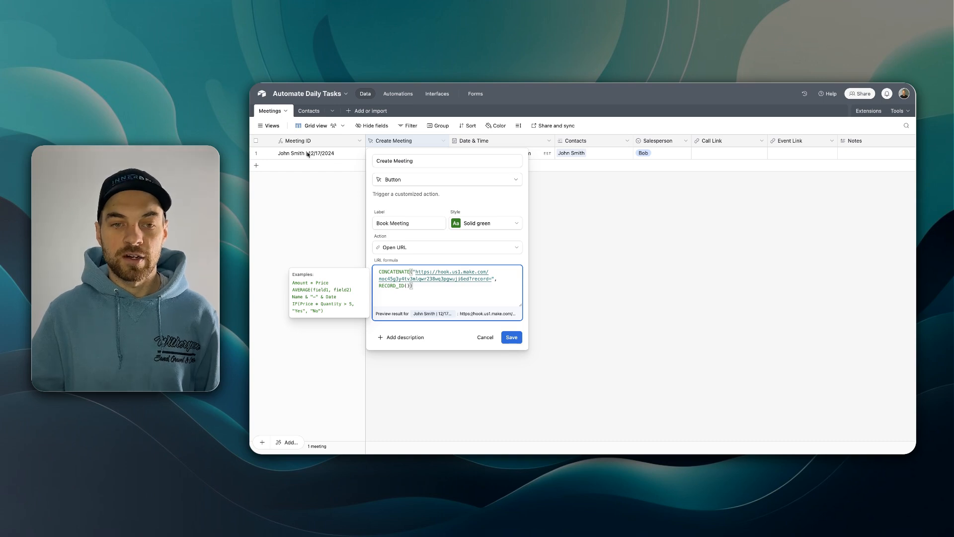
drag(474, 279, 482, 278)
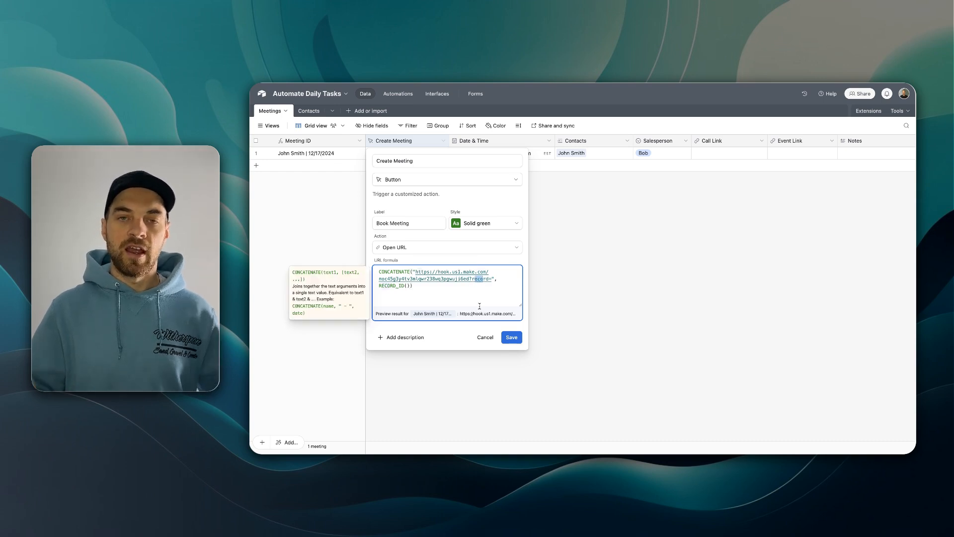
click(512, 338)
click(512, 338)
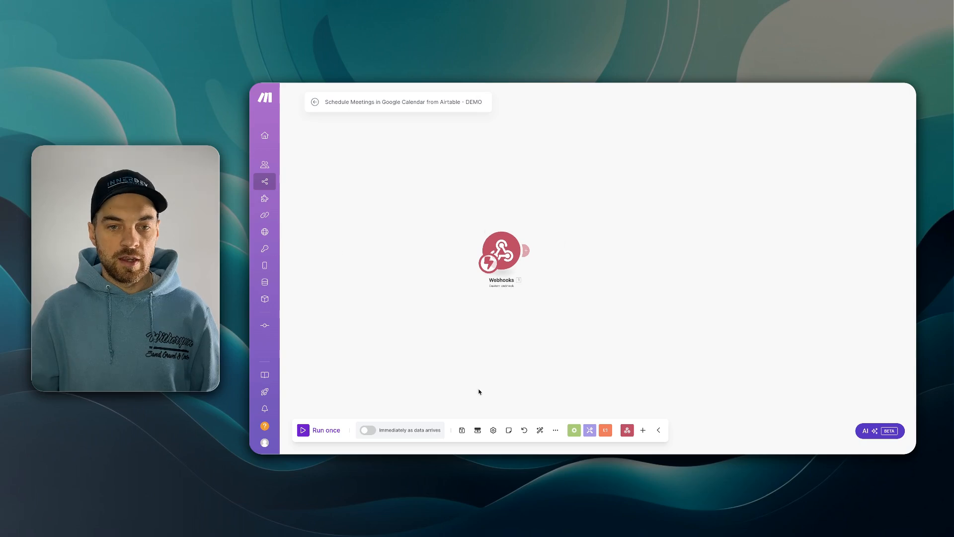
- Run only the Webhooks module to listen, then press Book Meeting on the Airtable row
right_click(502, 249)
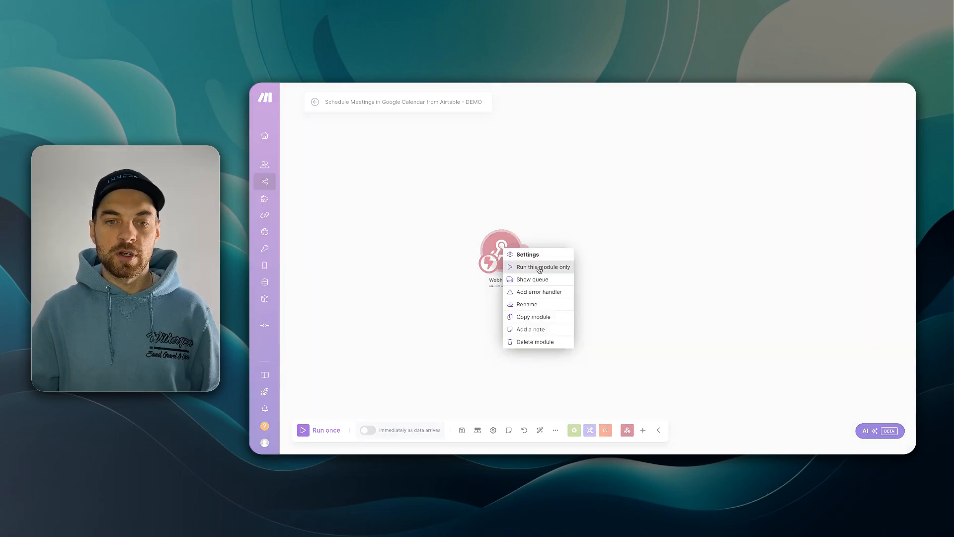
click(539, 270)
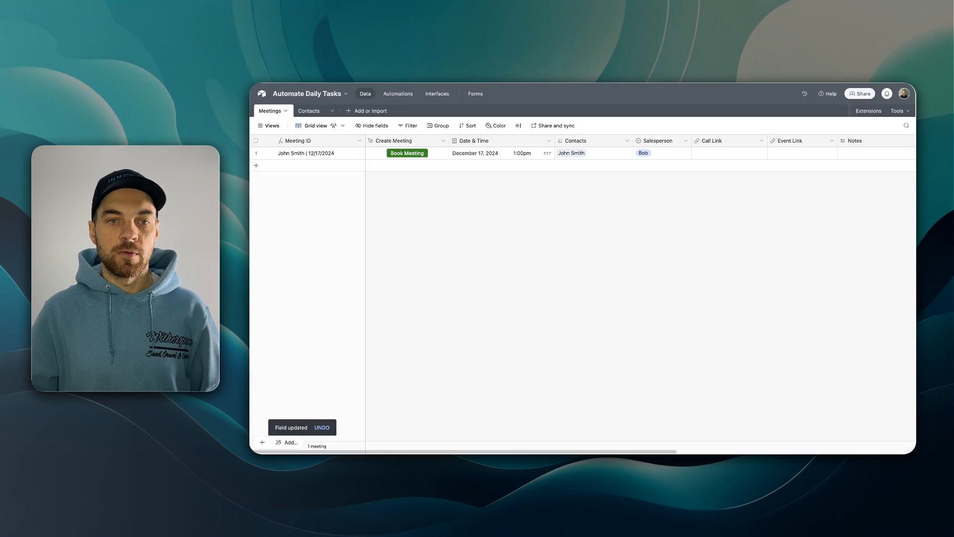
click(408, 154)
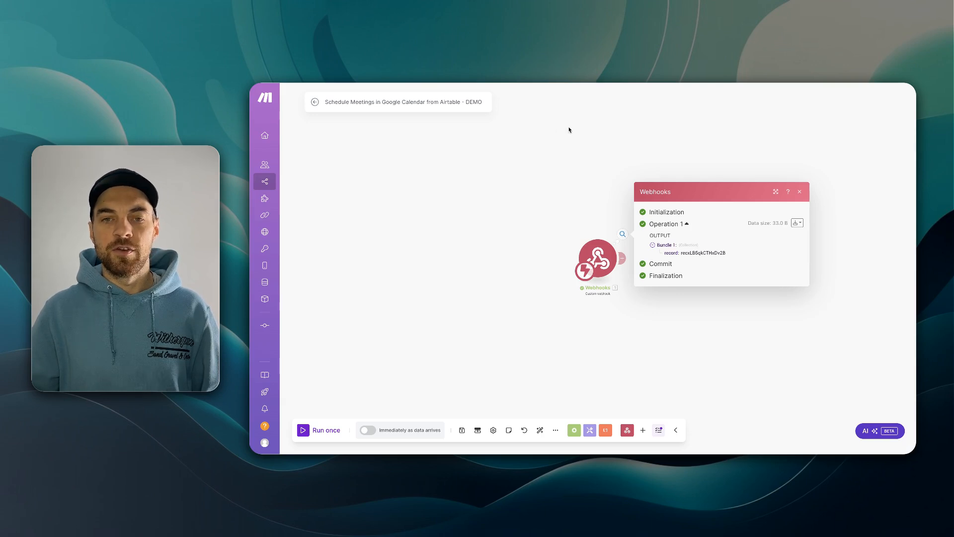
- Check the webhook output's Bundle 1 for the received Airtable record ID
drag(651, 143, 566, 142)
drag(581, 252, 601, 252)
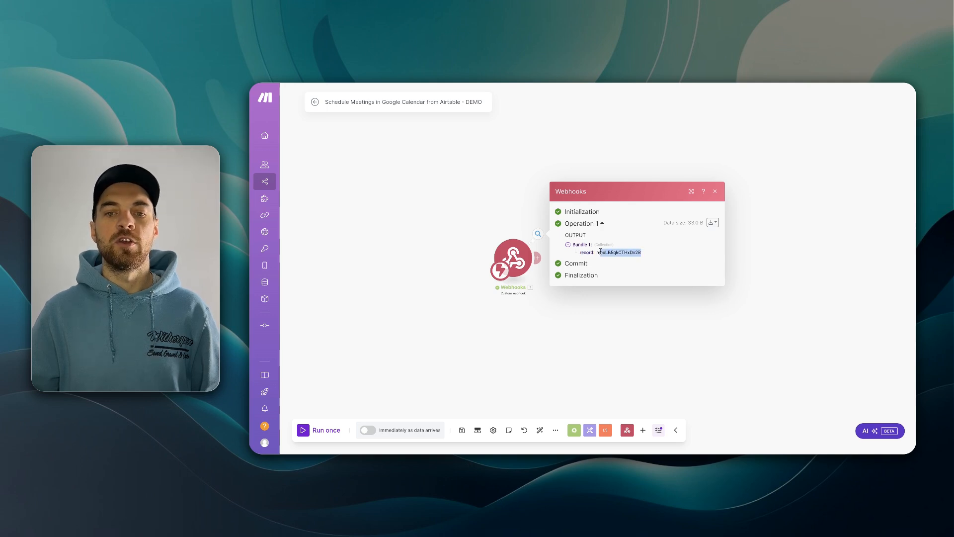
- Close the output bubble and attach a Webhook response module right after the custom webhook trigger
click(715, 192)
drag(616, 333, 516, 317)
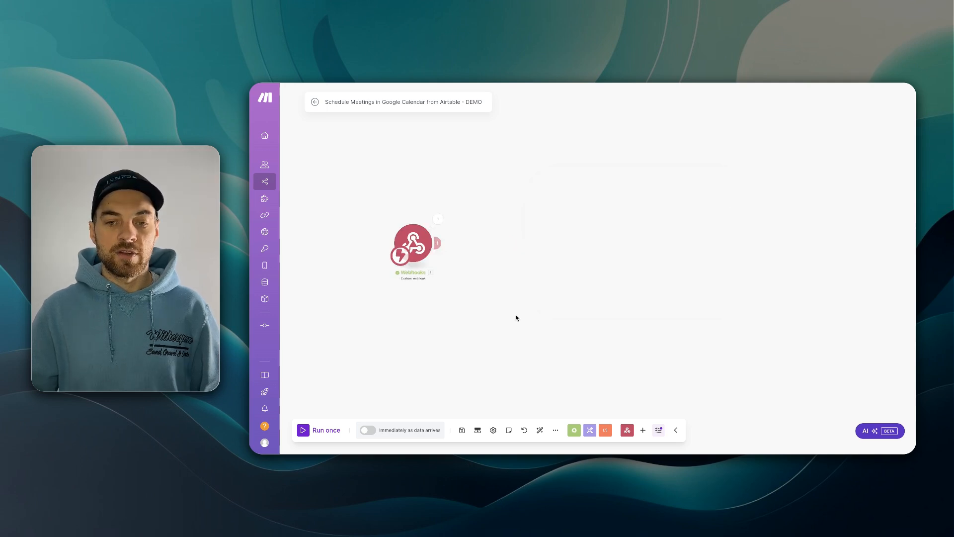
click(627, 433)
click(618, 349)
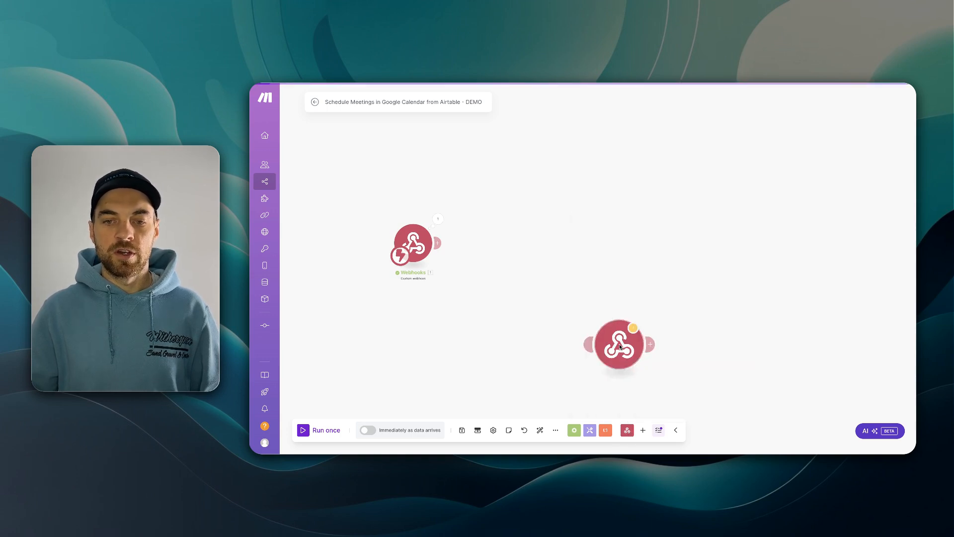
drag(616, 341, 491, 255)
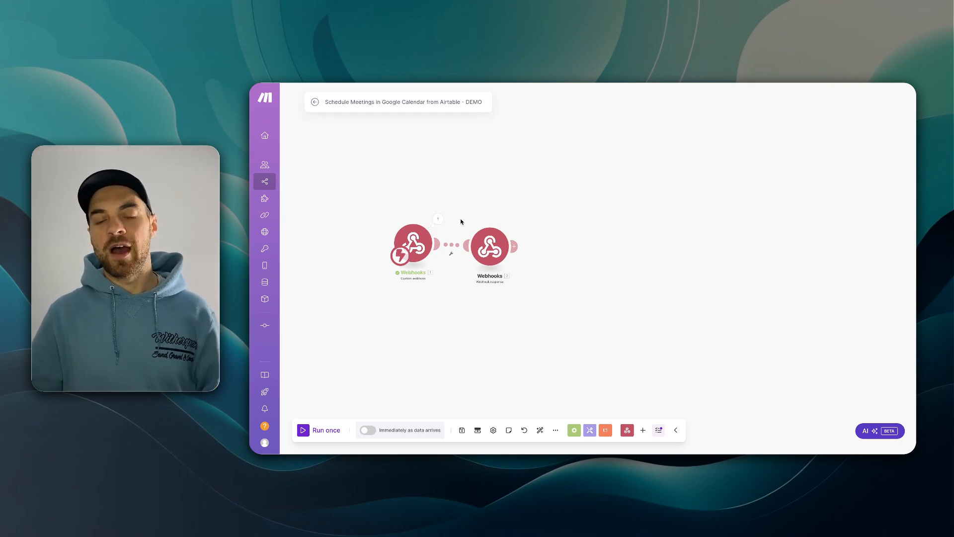
- Give the Webhook response status 200 and a pasted 'Accepted' HTML body calling window.close()
click(487, 249)
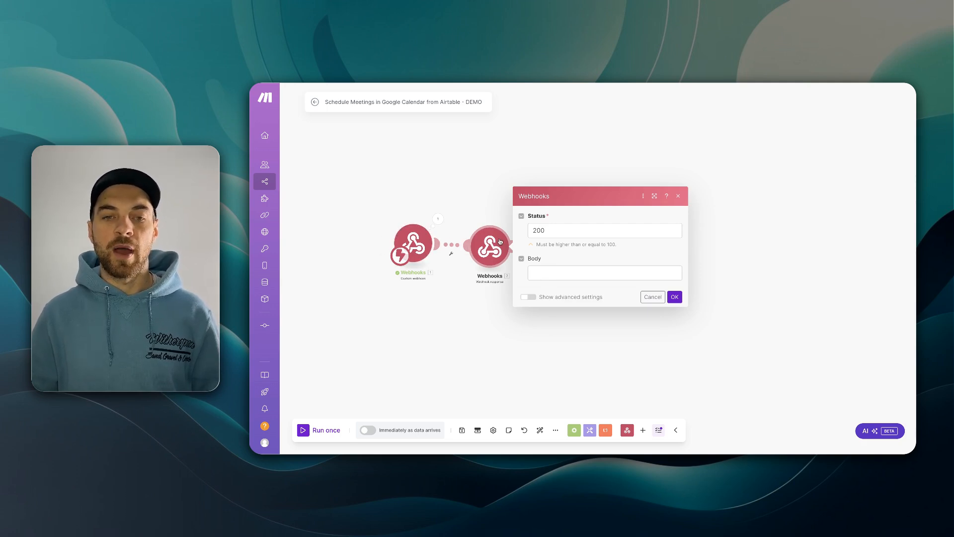
click(555, 272)
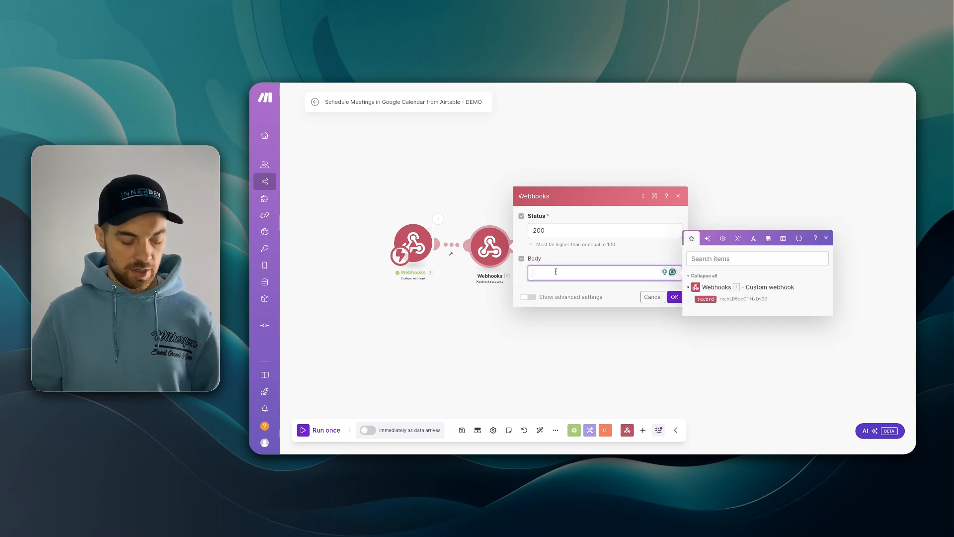
text(<!DOCTYPE html> <html> <head> <title>Accepted</title> </head> <body>  <script>   window.close(); </script>  </body> </html>)
double_click(563, 203)
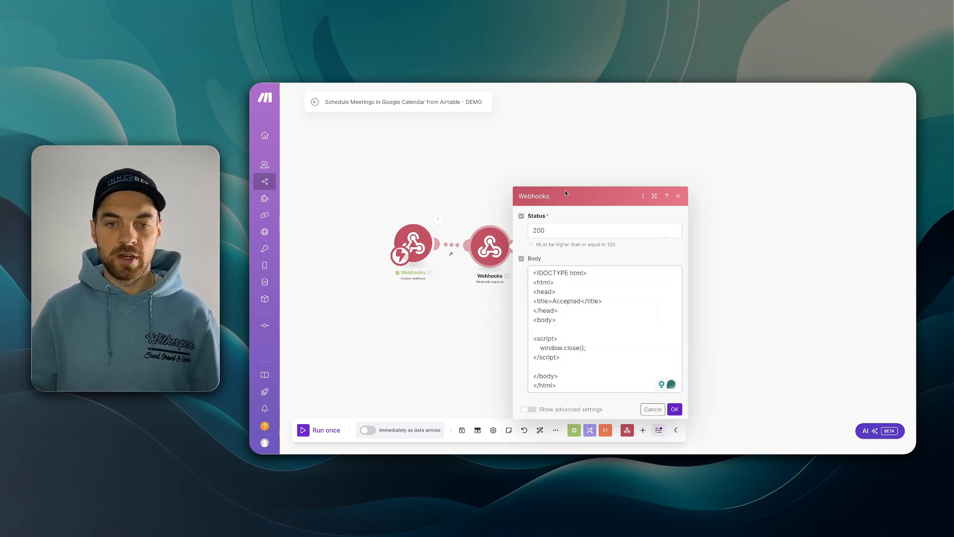
click(566, 281)
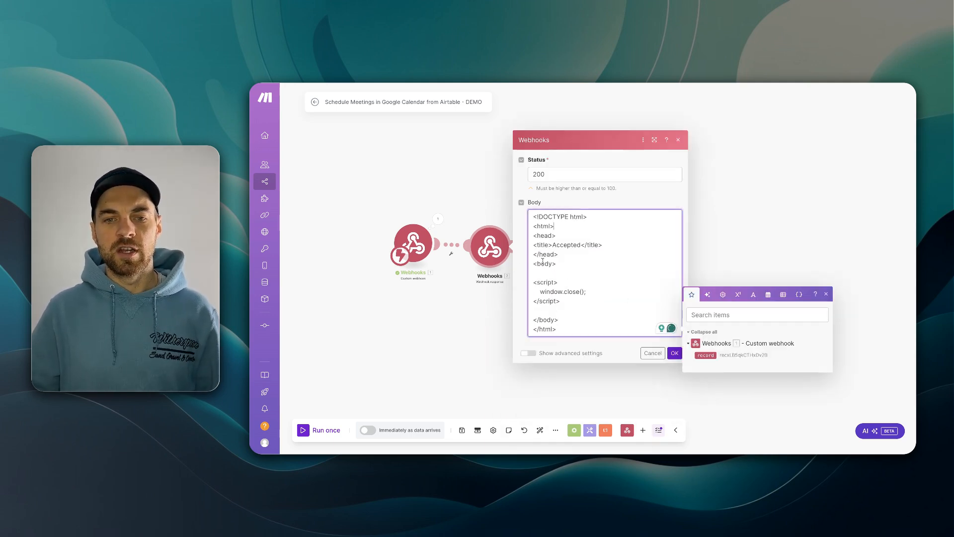
drag(560, 301, 533, 281)
click(576, 292)
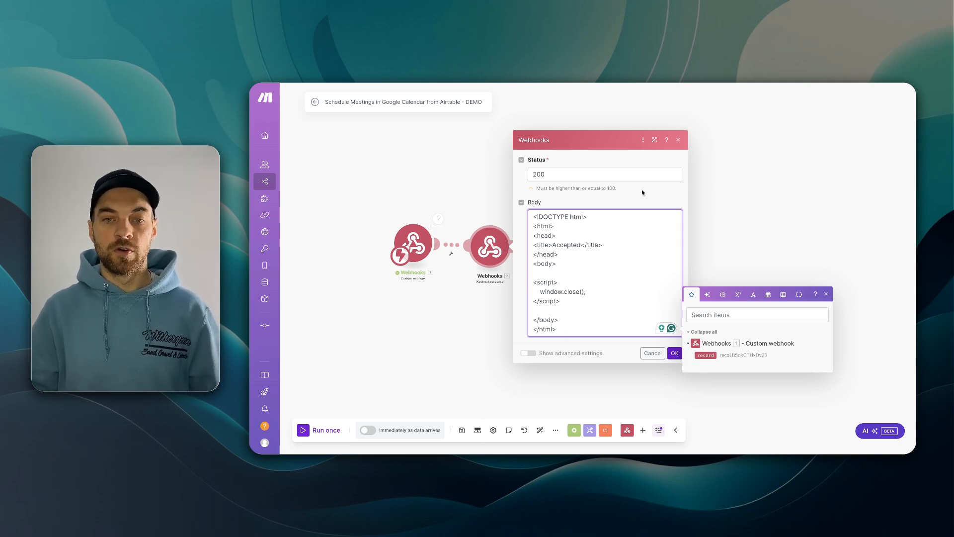
click(675, 353)
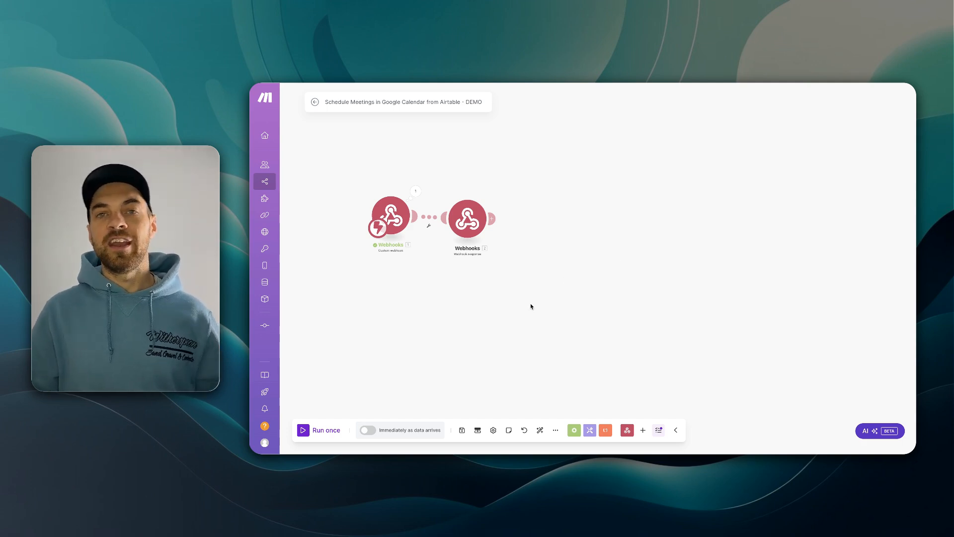
- Add an Airtable Get a record module on the Meetings table with Record ID mapped to 1. record
click(492, 218)
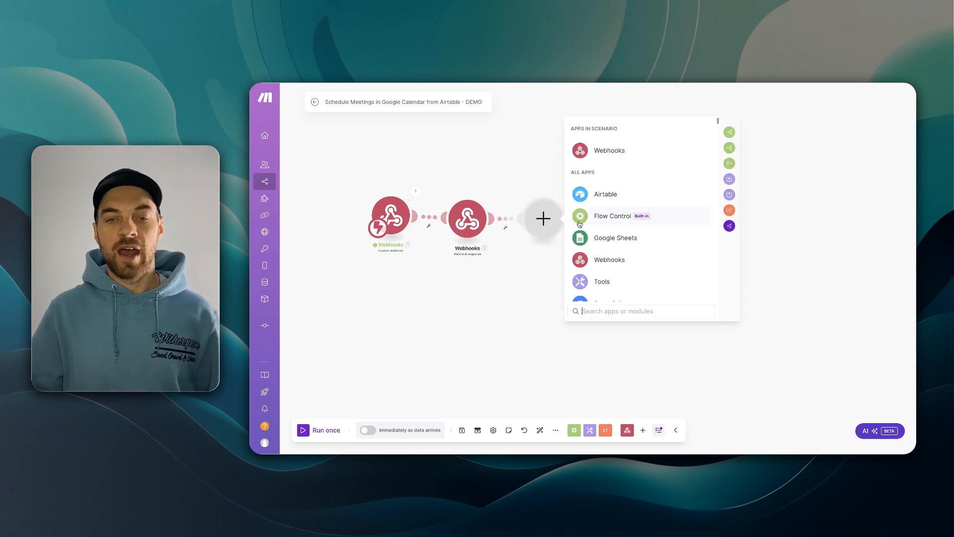
click(601, 194)
click(624, 215)
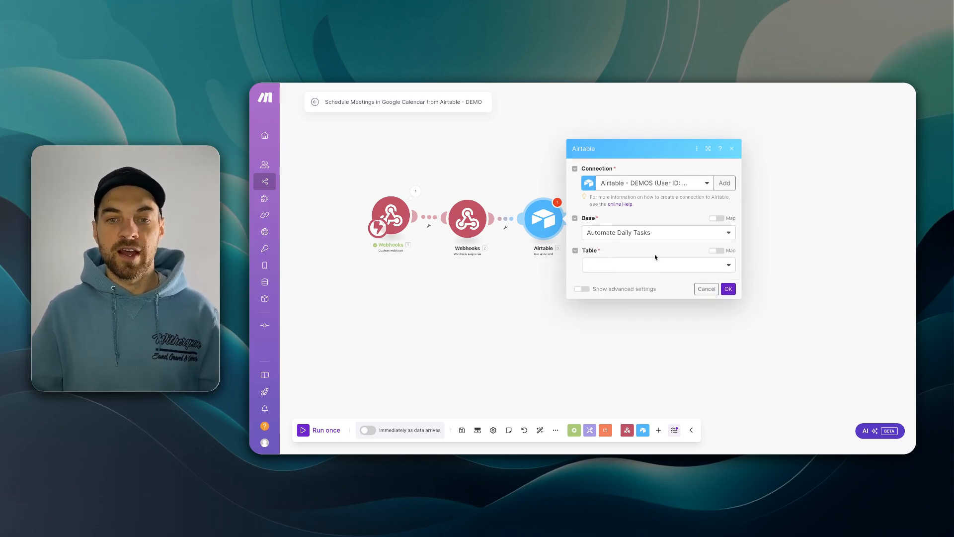
click(607, 267)
click(594, 278)
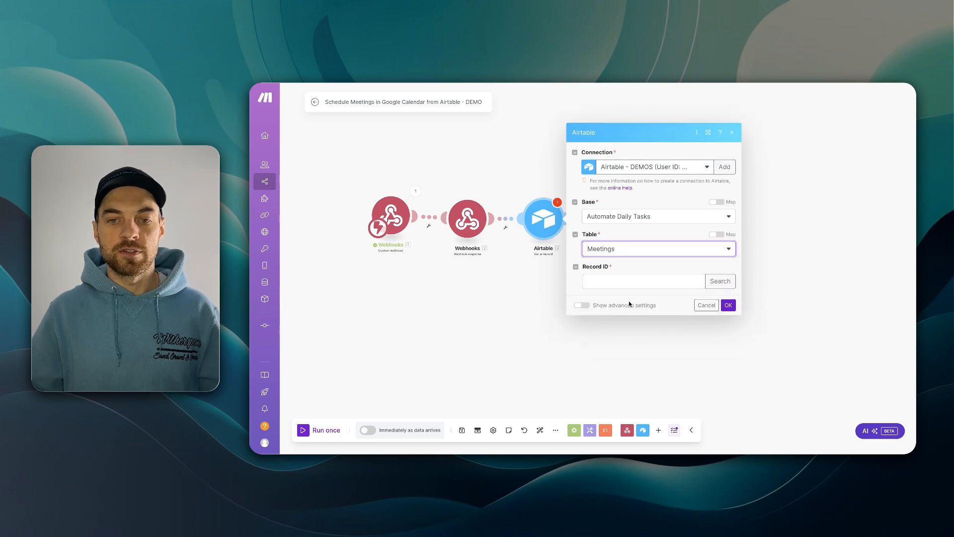
click(605, 283)
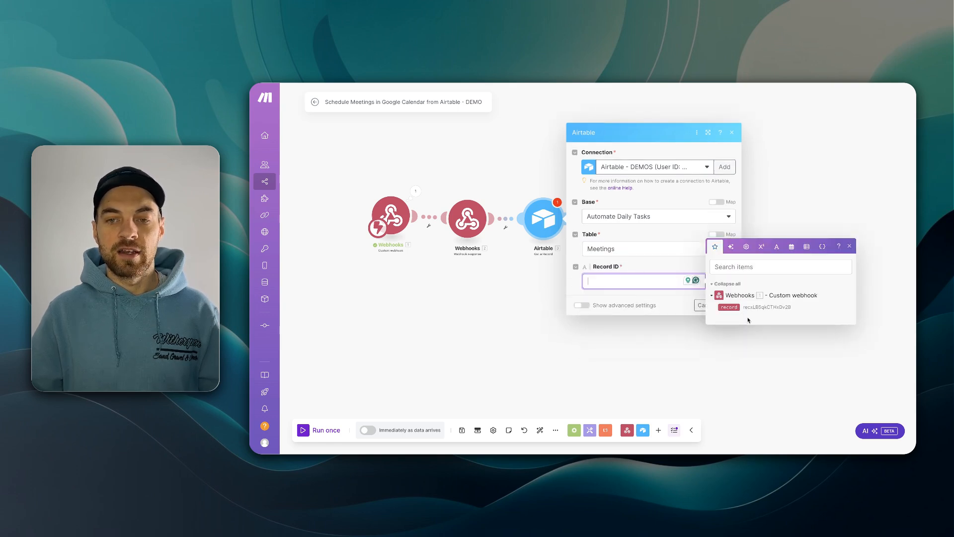
click(727, 307)
click(679, 300)
- Save the Airtable module and rename it 'Get Meeting'
click(724, 305)
right_click(545, 221)
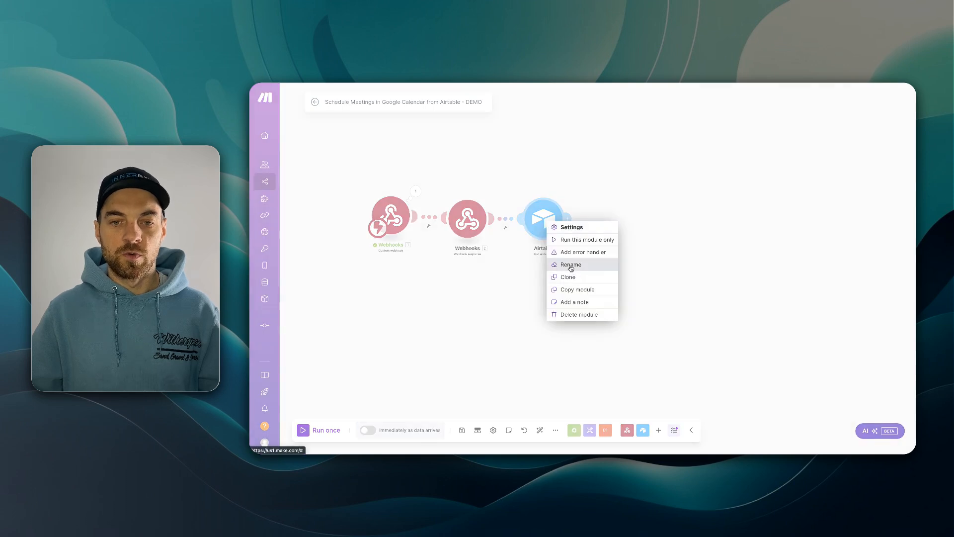
click(572, 266)
key(ctrl+a)
text(Get Meeting)
key(Return)
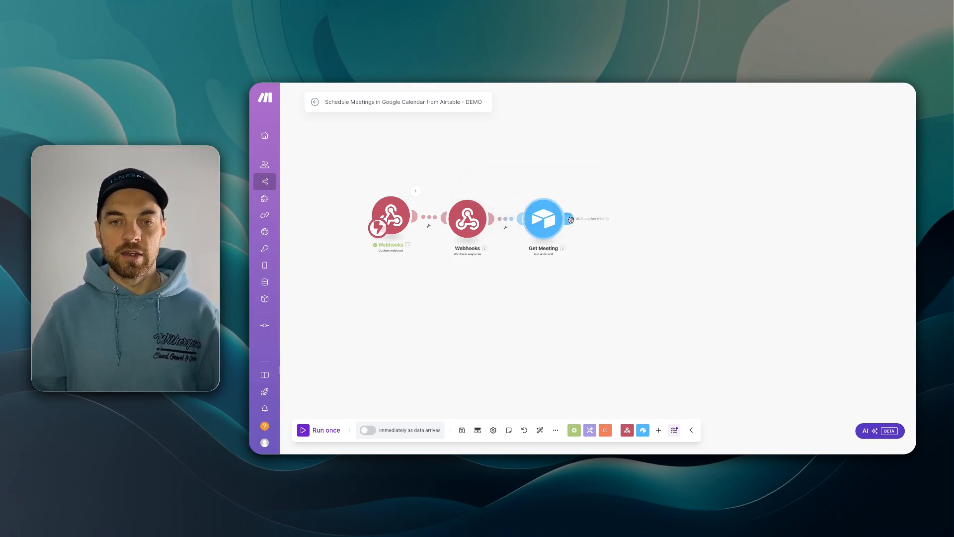
- Clone Get Meeting, place the copy after it, and rename it 'Get Contact'
right_click(547, 213)
click(573, 276)
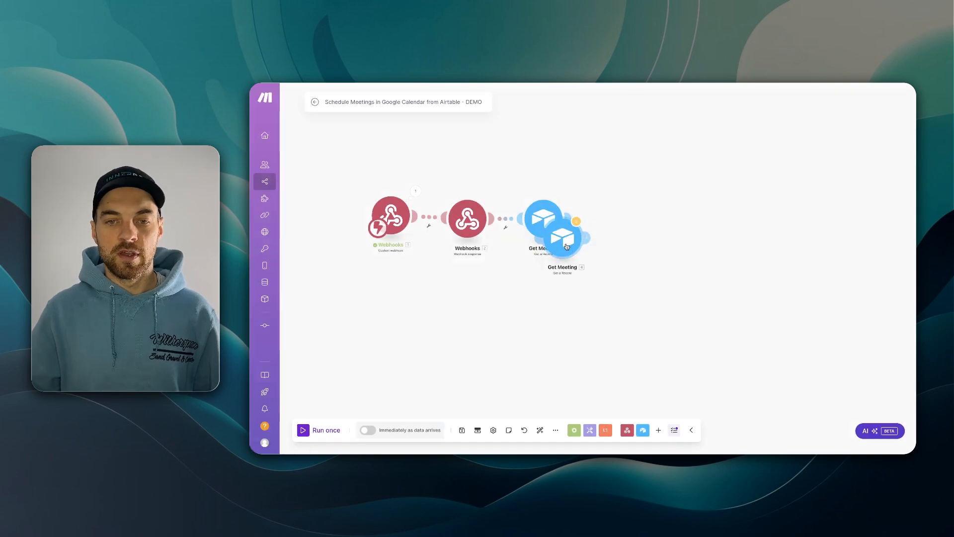
click(612, 221)
right_click(617, 227)
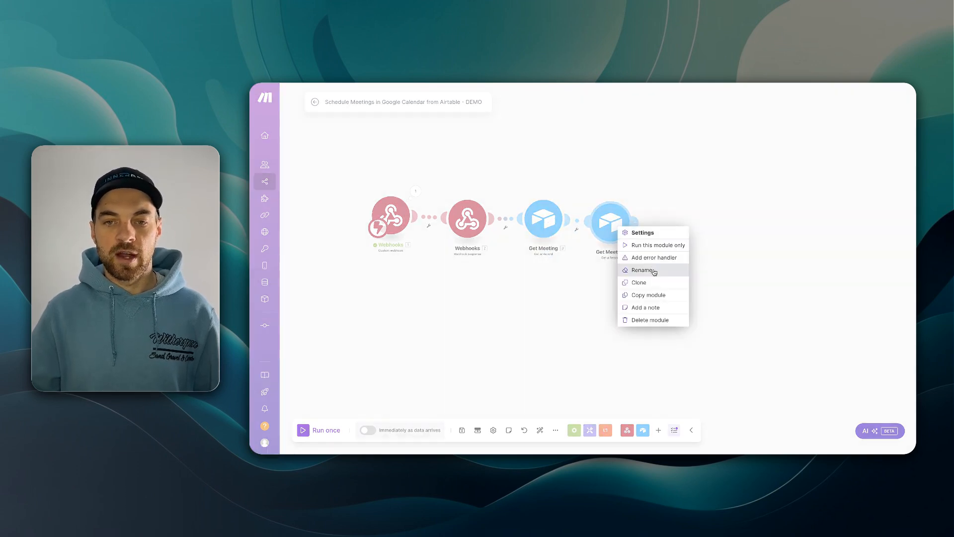
click(654, 271)
key(ctrl+shift+Left)
text(Contact)
key(Return)
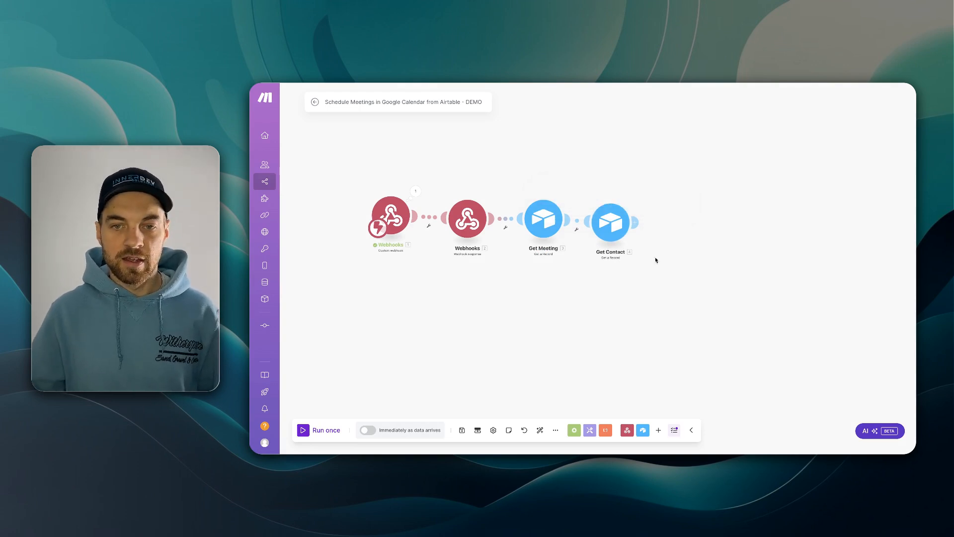
- Point Get Contact at the Contacts table with Record ID mapped to the meeting's first linked contact
click(616, 229)
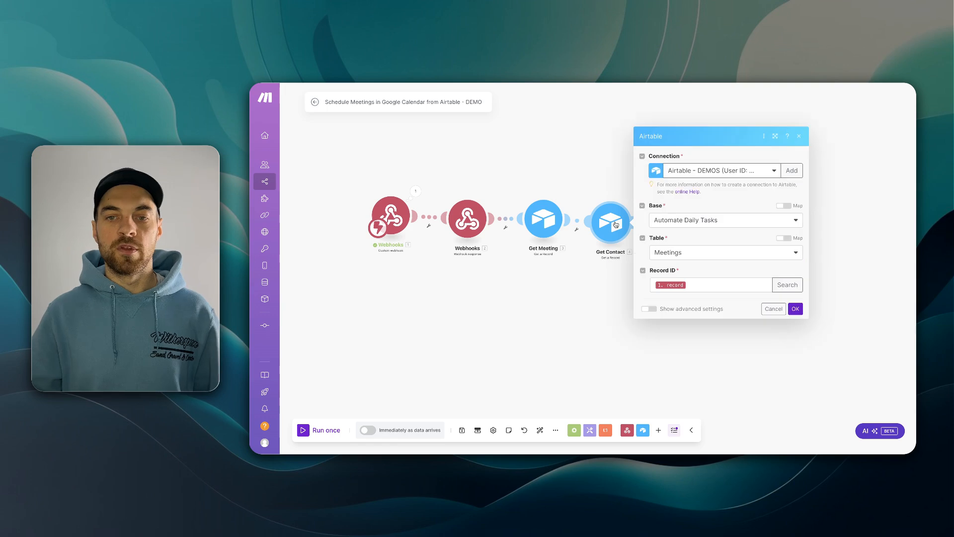
click(708, 255)
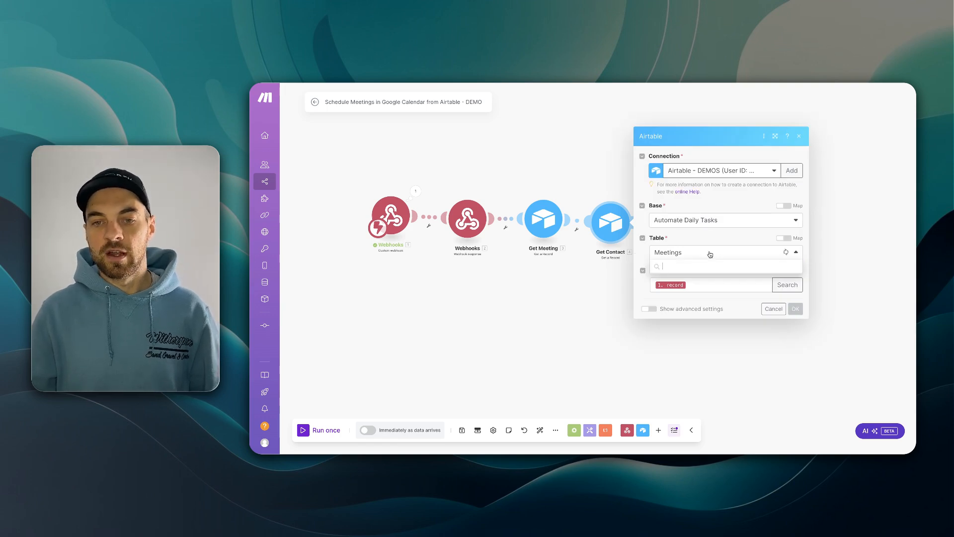
click(679, 278)
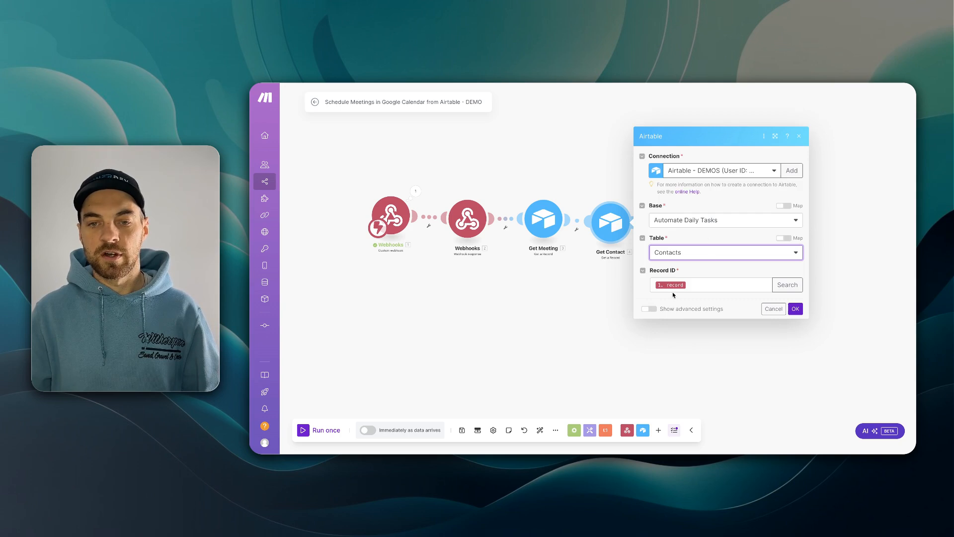
click(707, 284)
key(BackSpace)
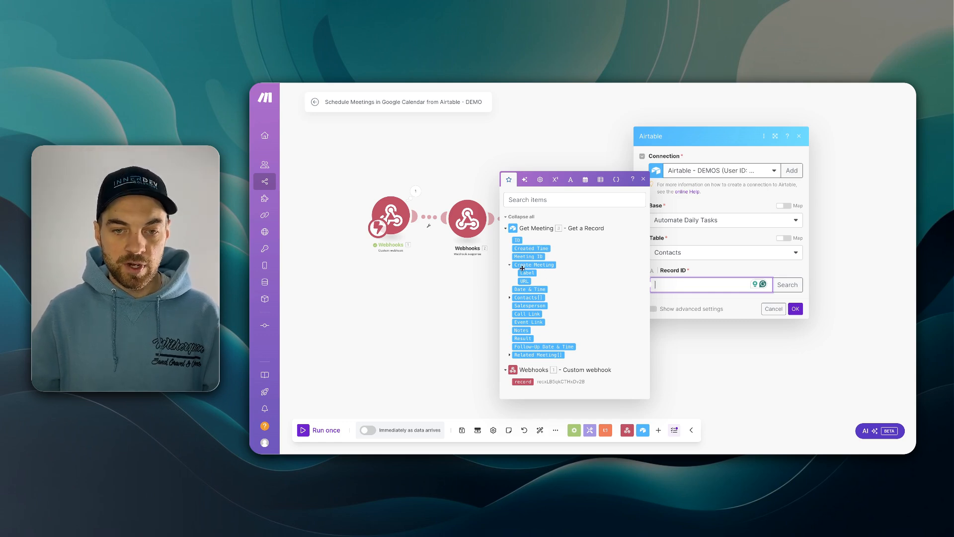
click(509, 298)
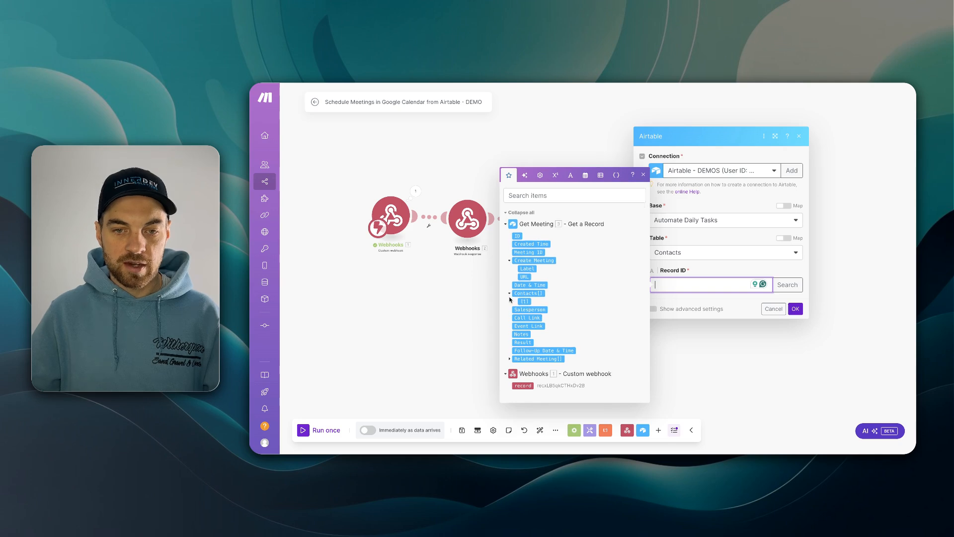
click(525, 301)
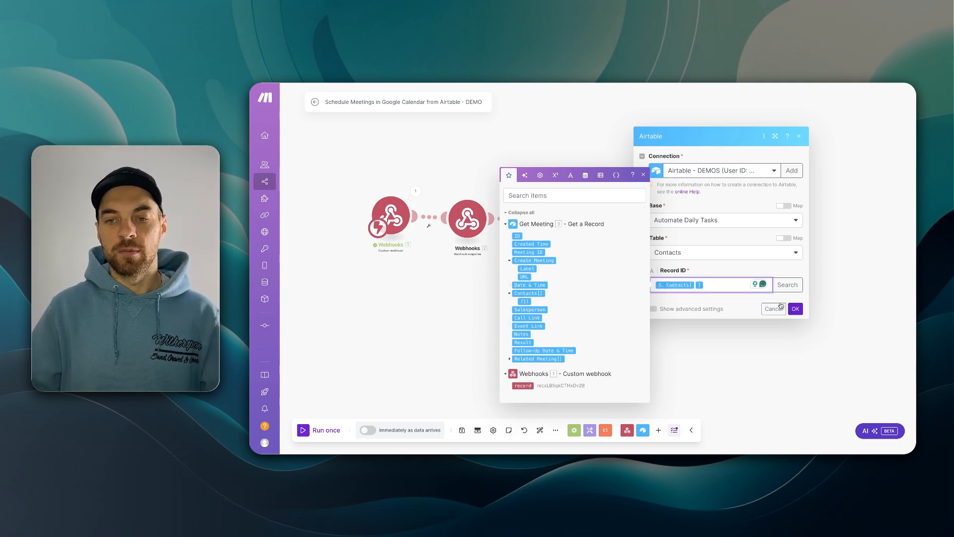
click(795, 308)
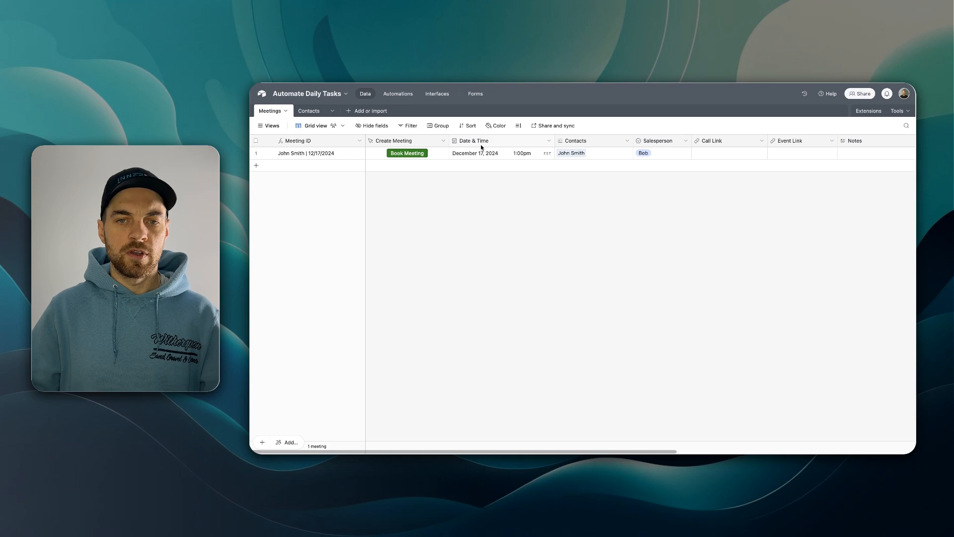
scroll(522, 152, right, 2)
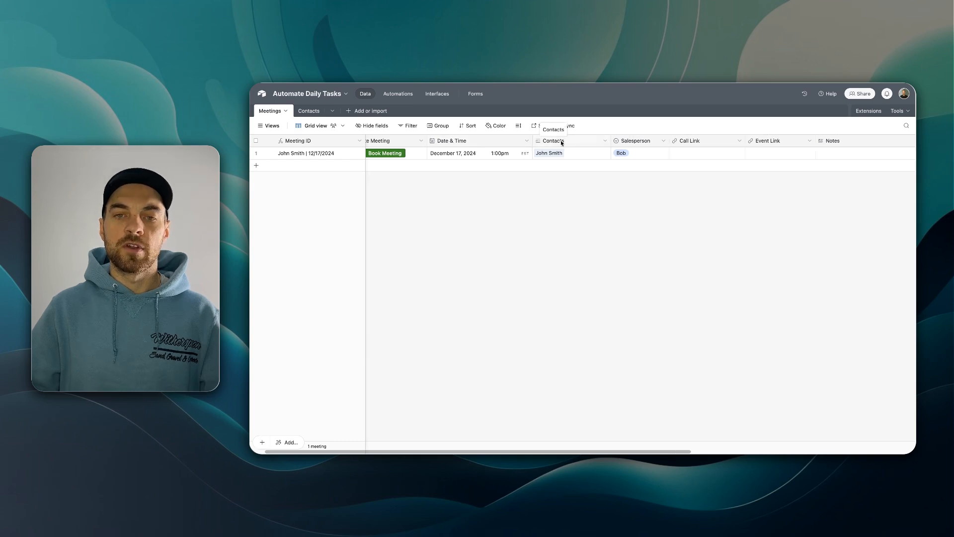
double_click(561, 141)
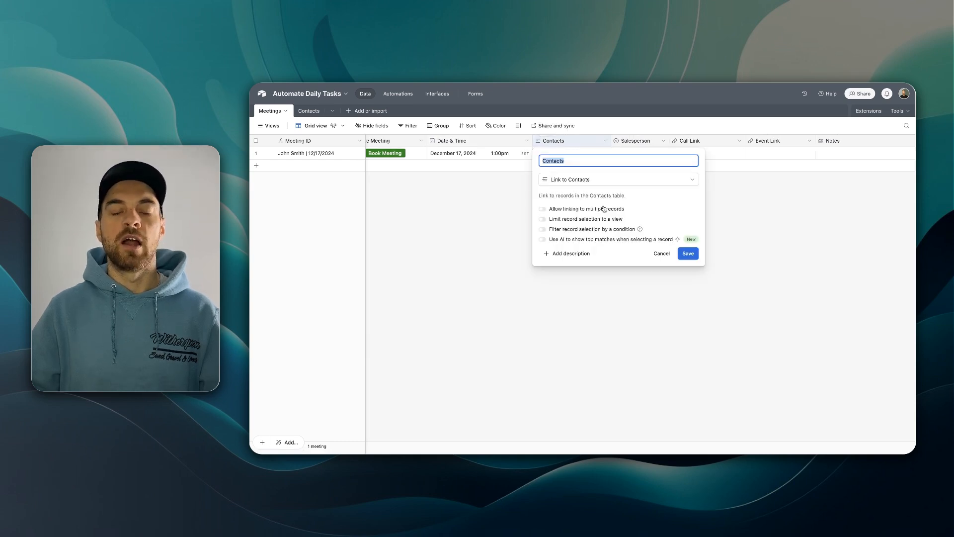
click(692, 255)
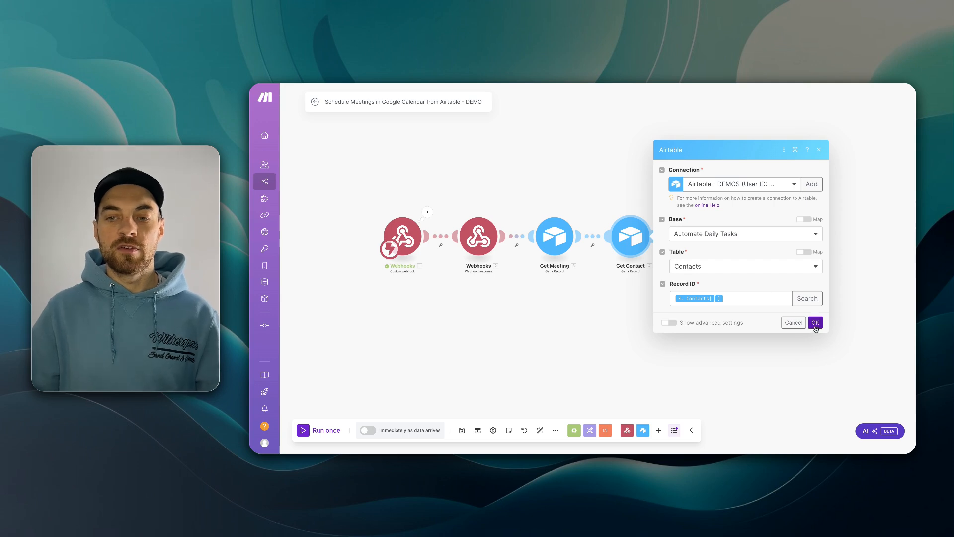
- Add a Google Calendar 'Create an event' step after Get Contact using detailed event creation
click(813, 324)
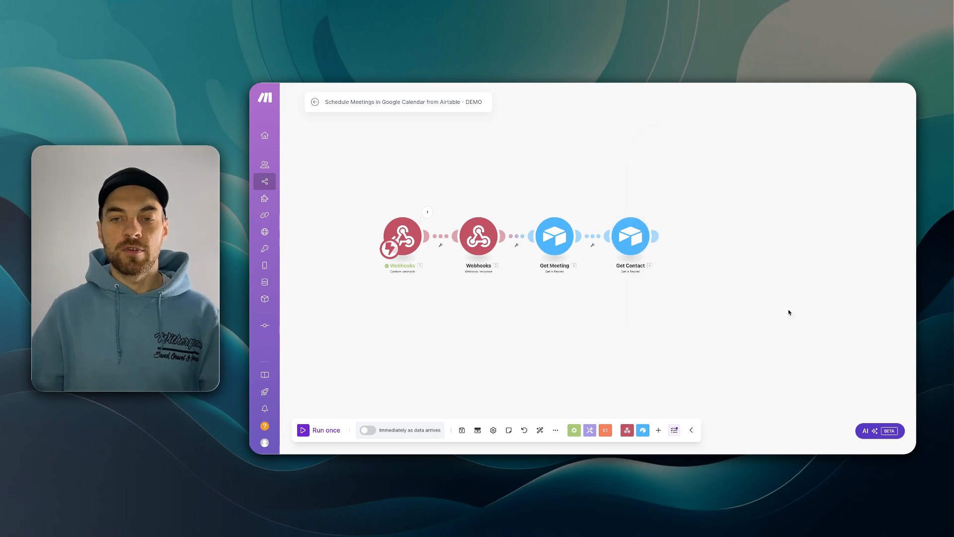
drag(789, 312, 632, 310)
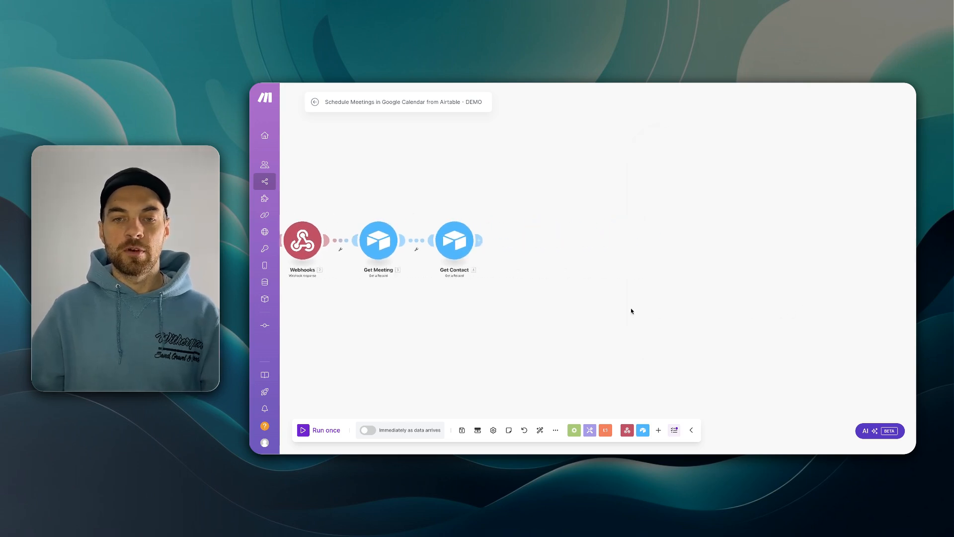
click(482, 242)
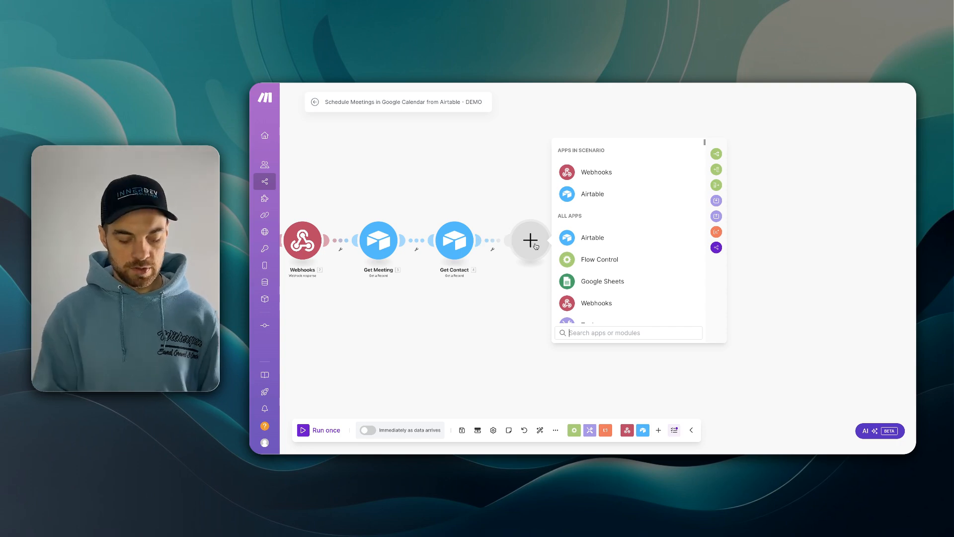
text(cale)
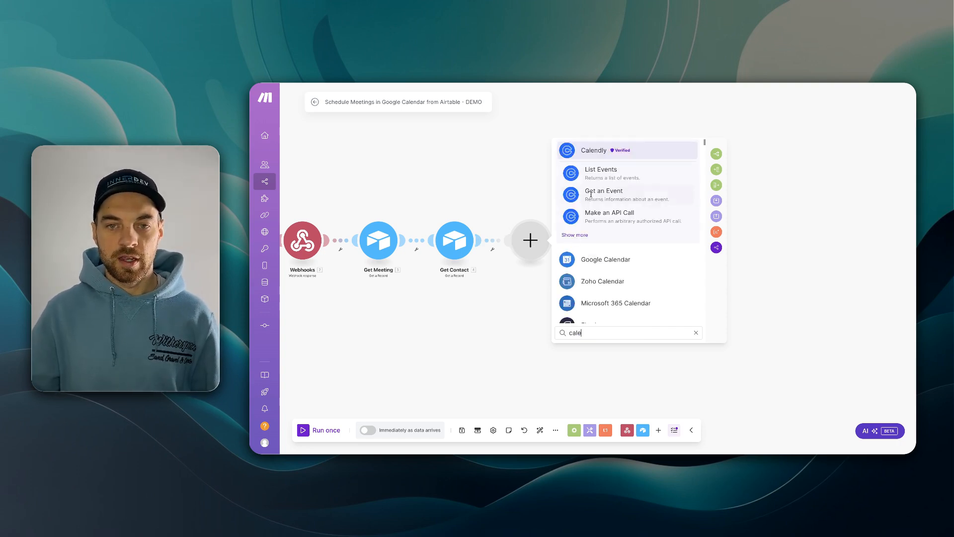
click(596, 263)
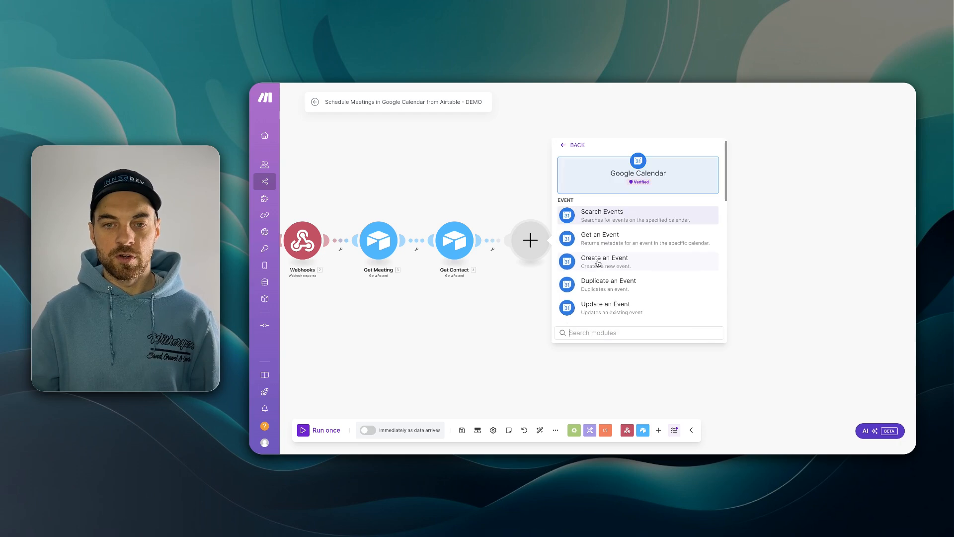
click(603, 263)
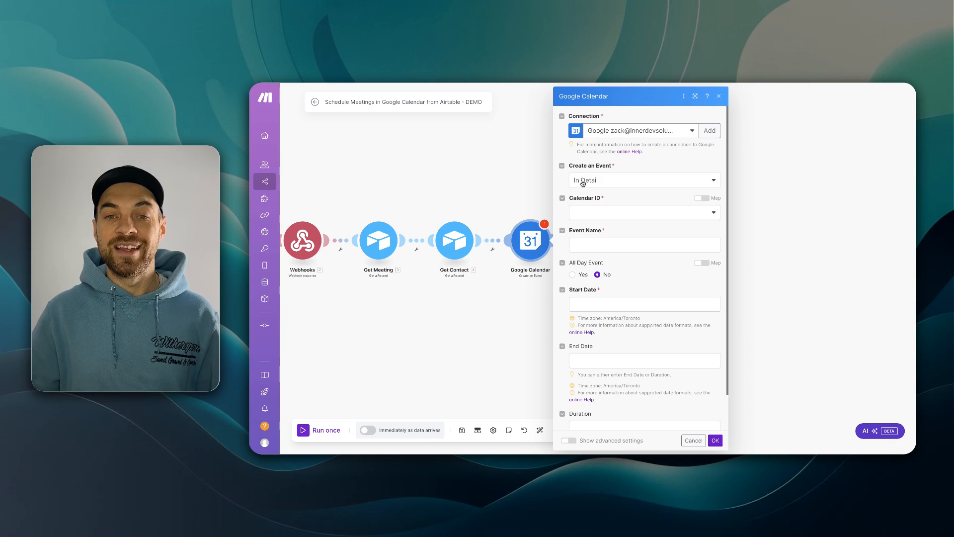
click(585, 182)
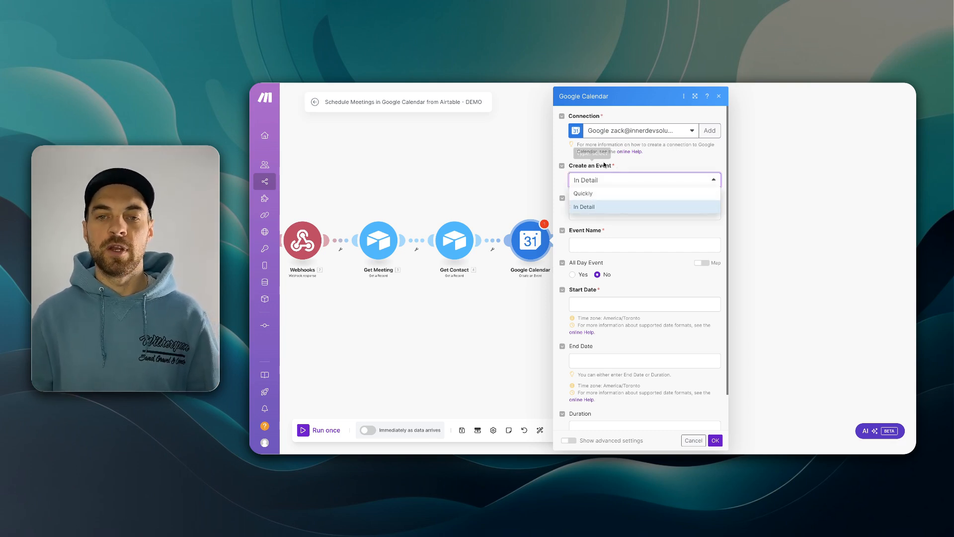
click(628, 165)
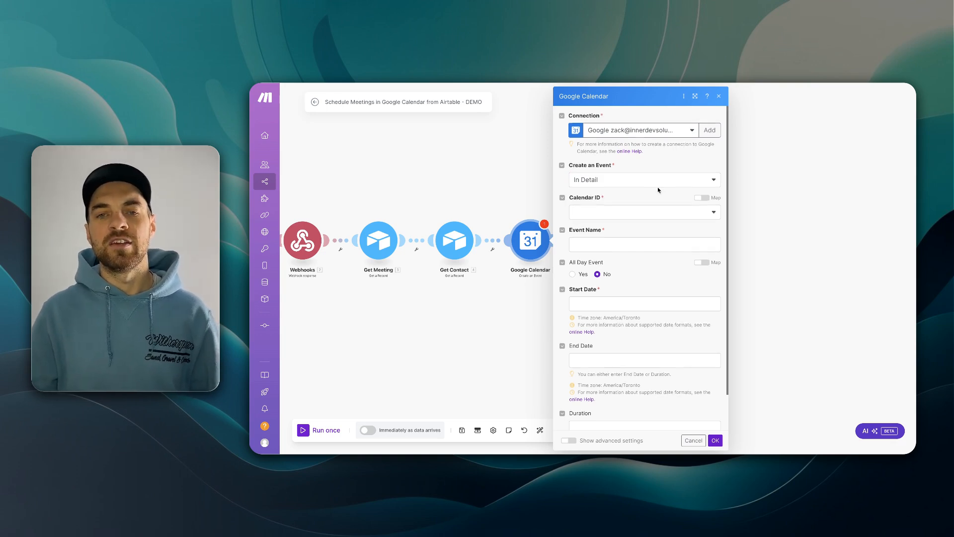
- Build the event name from the contact's Full Name (Company) and the meeting's Salesperson
scroll(657, 186, down, 1)
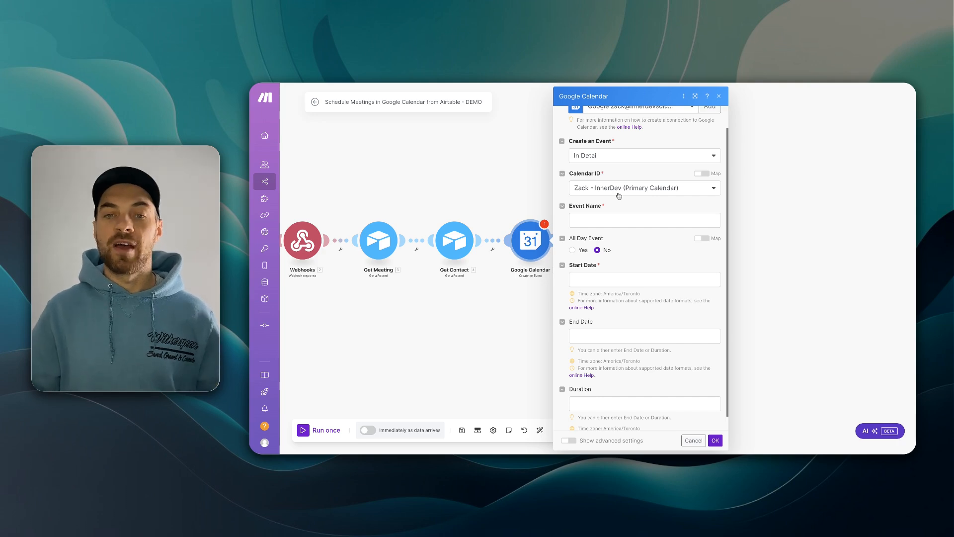
scroll(619, 198, down, 1)
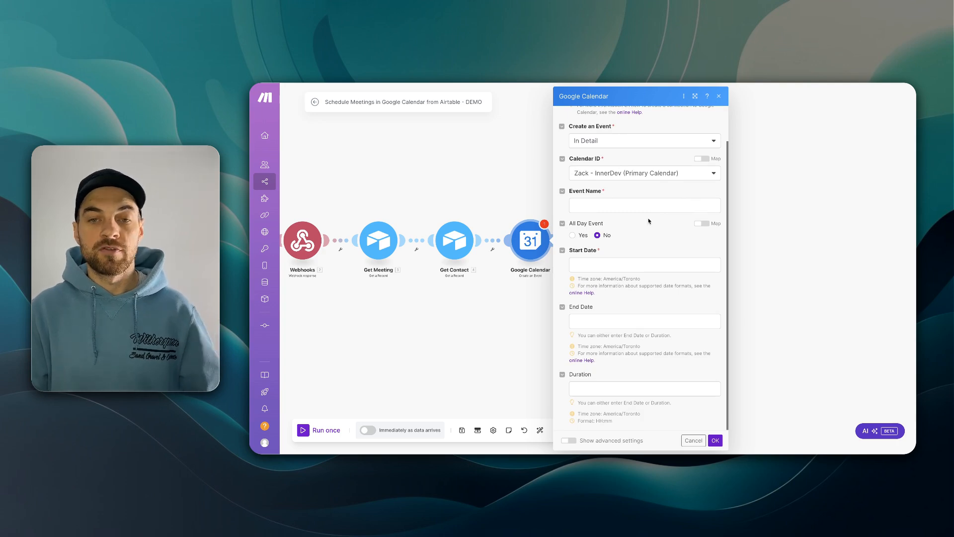
click(611, 207)
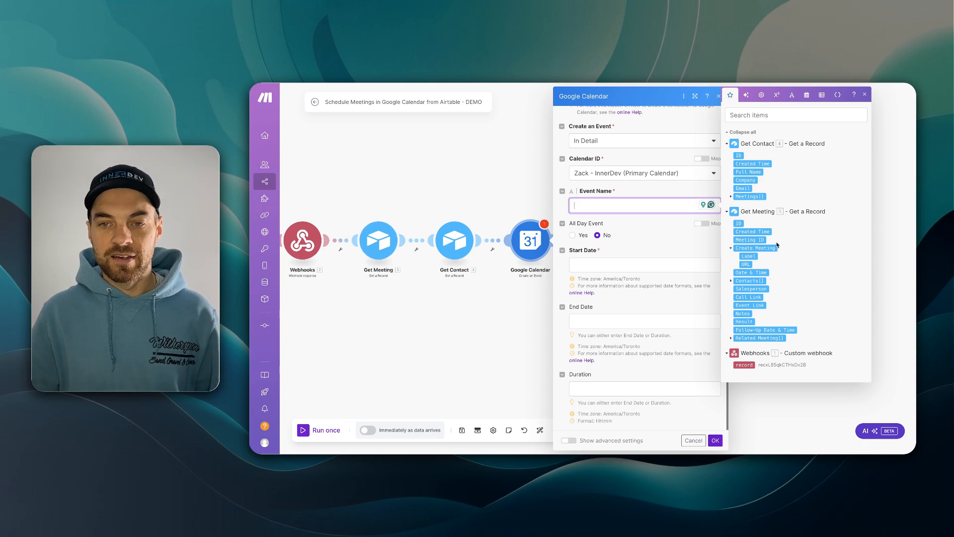
click(751, 172)
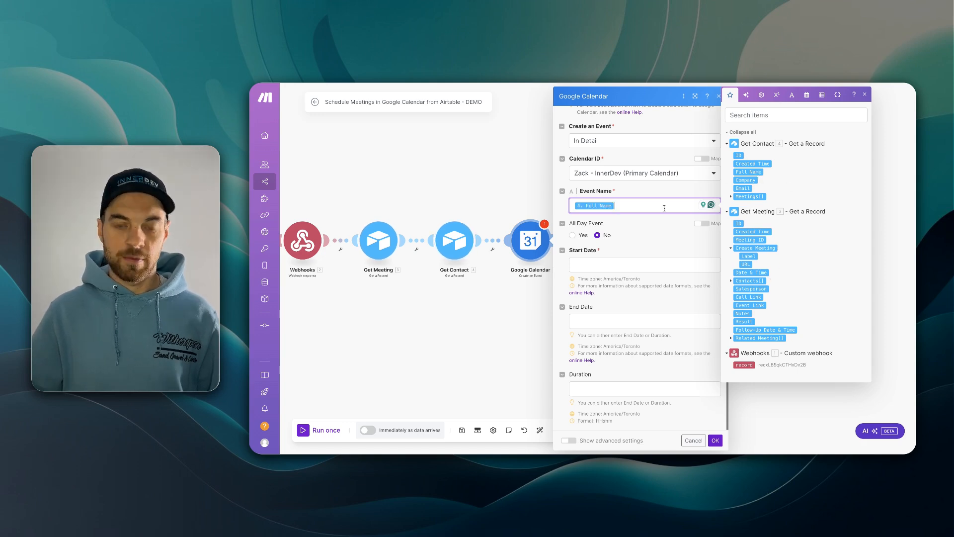
text(()
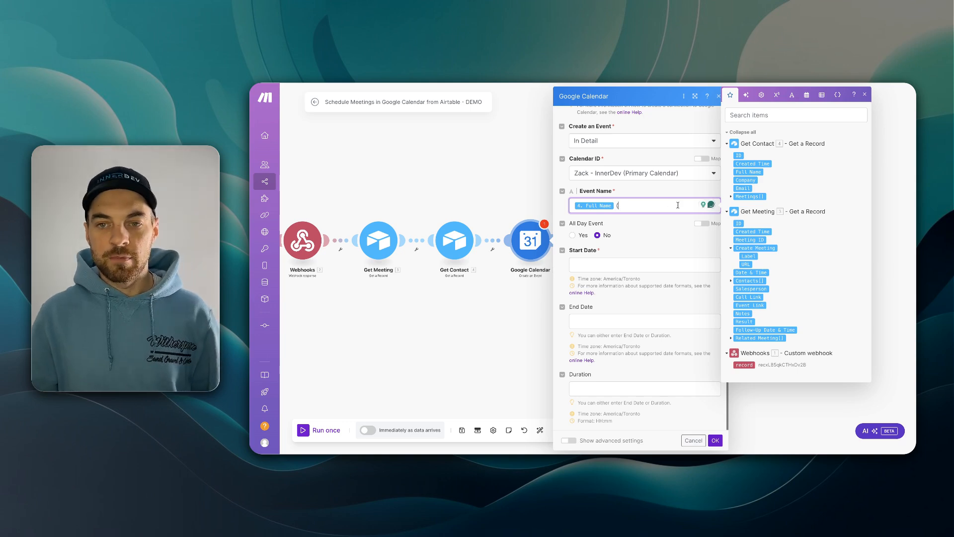
click(746, 180)
text())
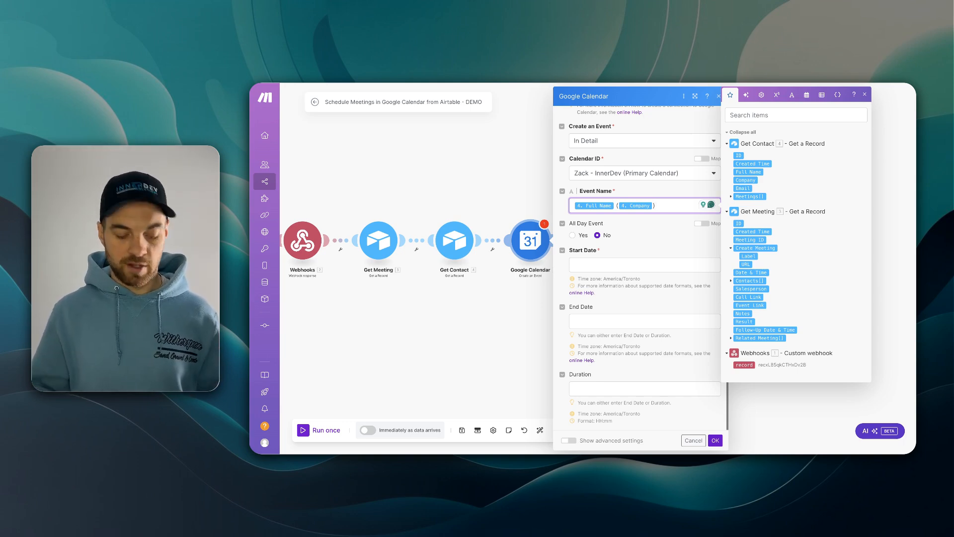
text(and)
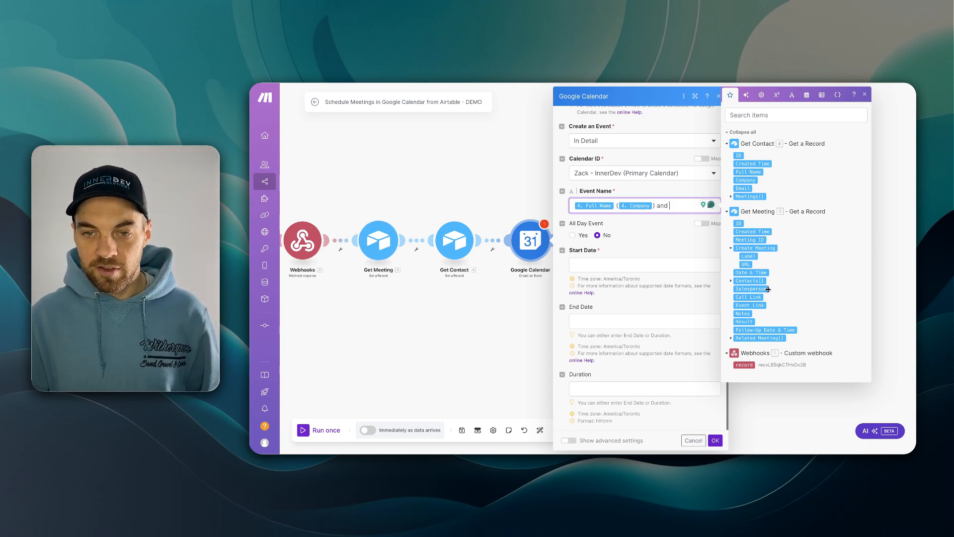
click(751, 289)
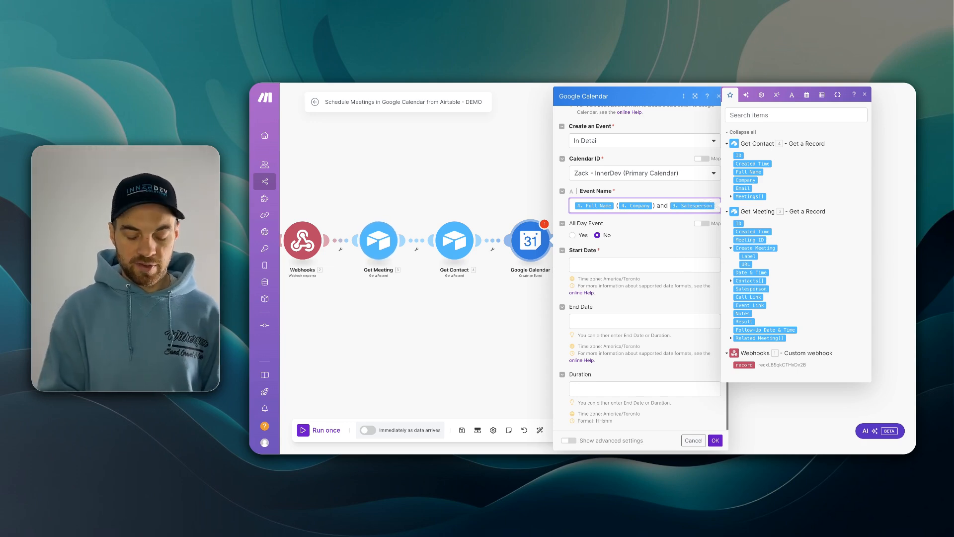
text((ID Solutions)
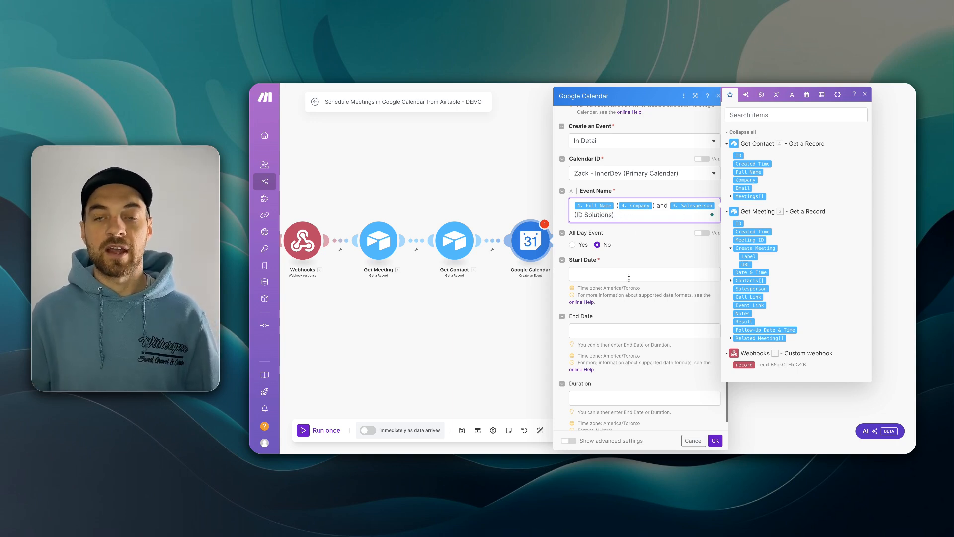
- Map 3. Date & Time as the start date, set duration 1:00, and show advanced settings
scroll(629, 280, down, 1)
click(584, 270)
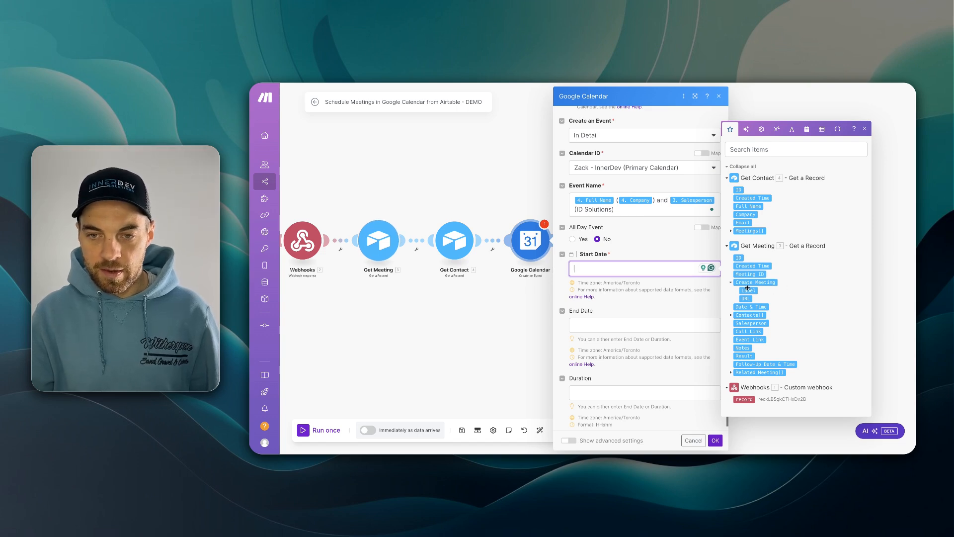
click(755, 309)
click(654, 311)
scroll(653, 313, down, 1)
click(594, 388)
text(1:)
click(616, 440)
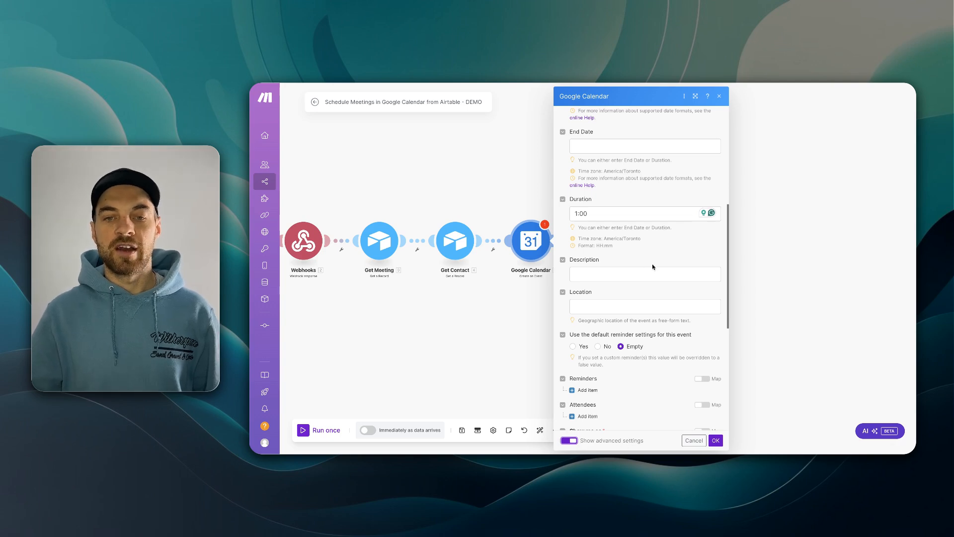
- Set the calendar event's notifications to go To All Guests
click(600, 274)
scroll(651, 259, down, 2)
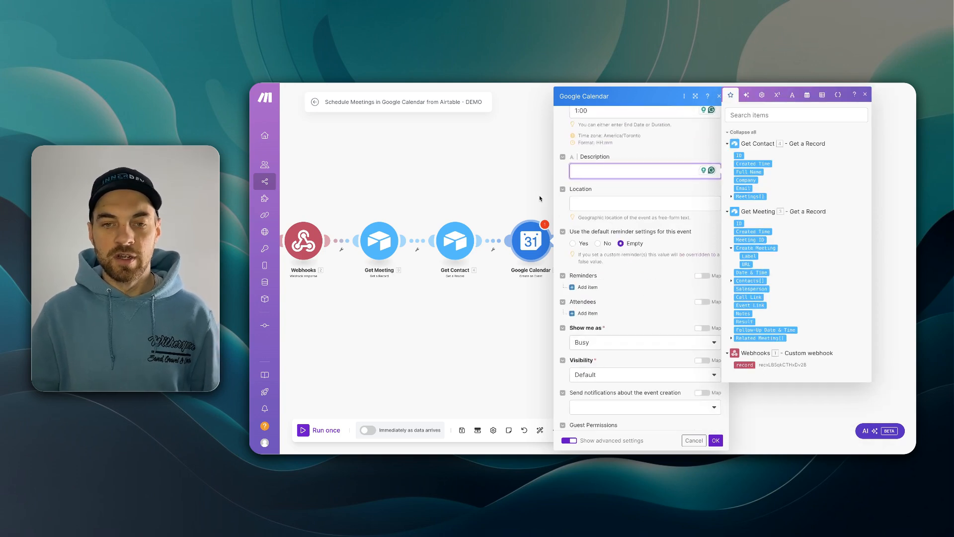
scroll(672, 253, down, 4)
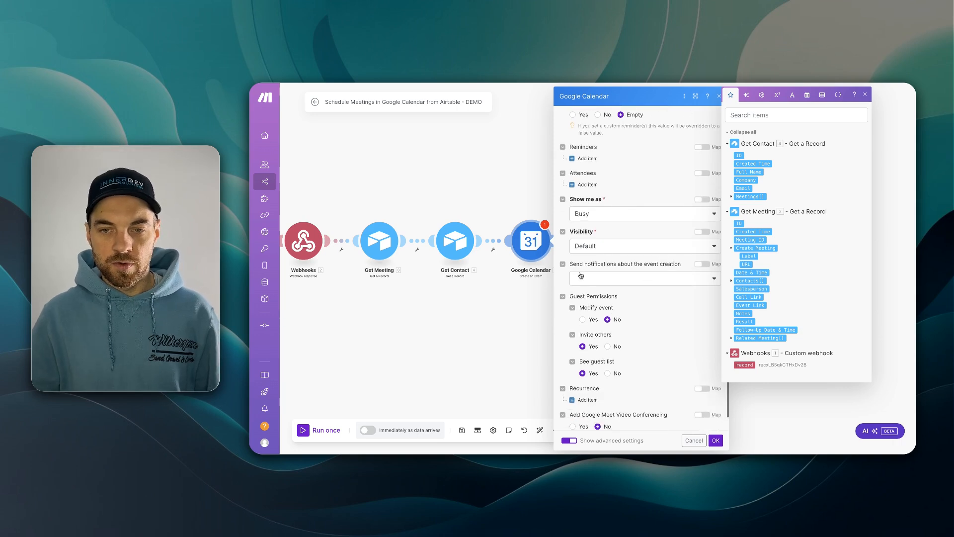
click(604, 287)
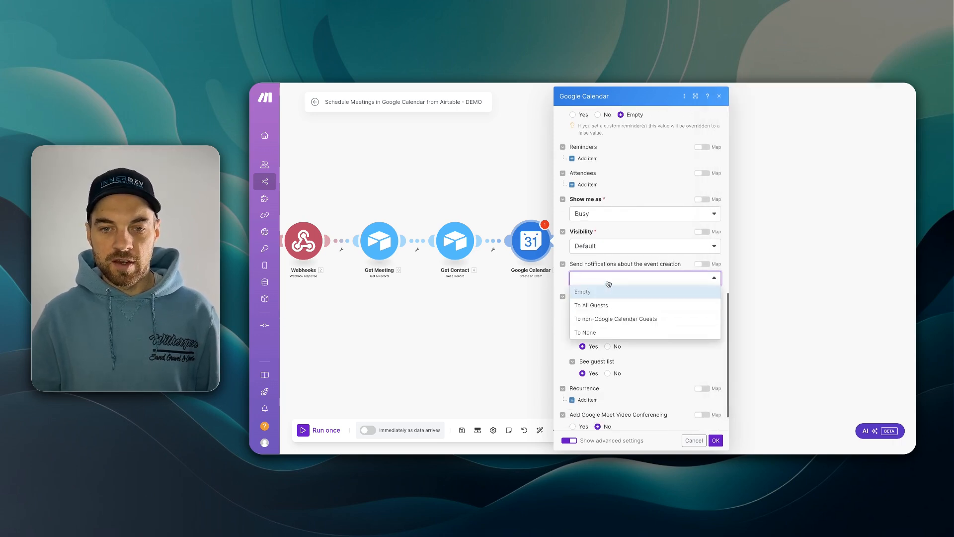
click(592, 305)
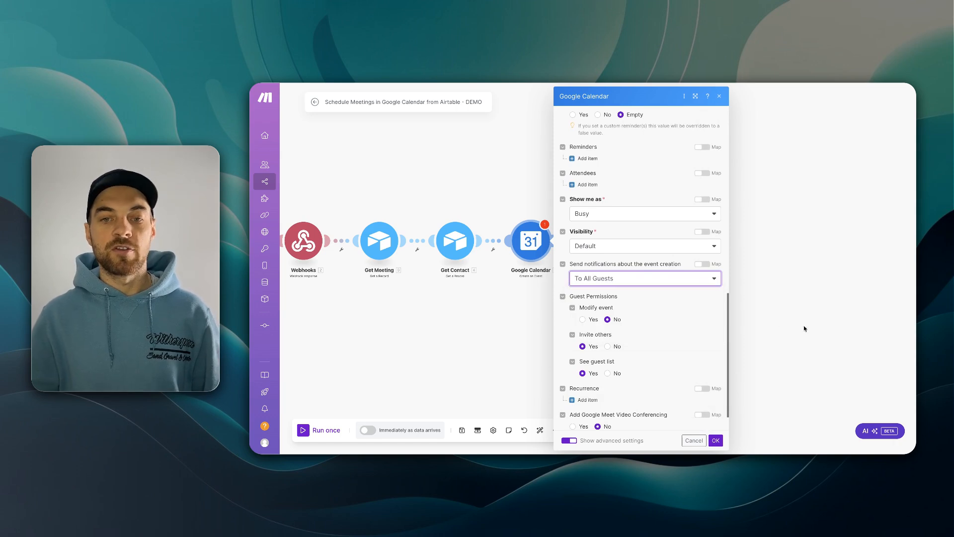
scroll(660, 296, up, 1)
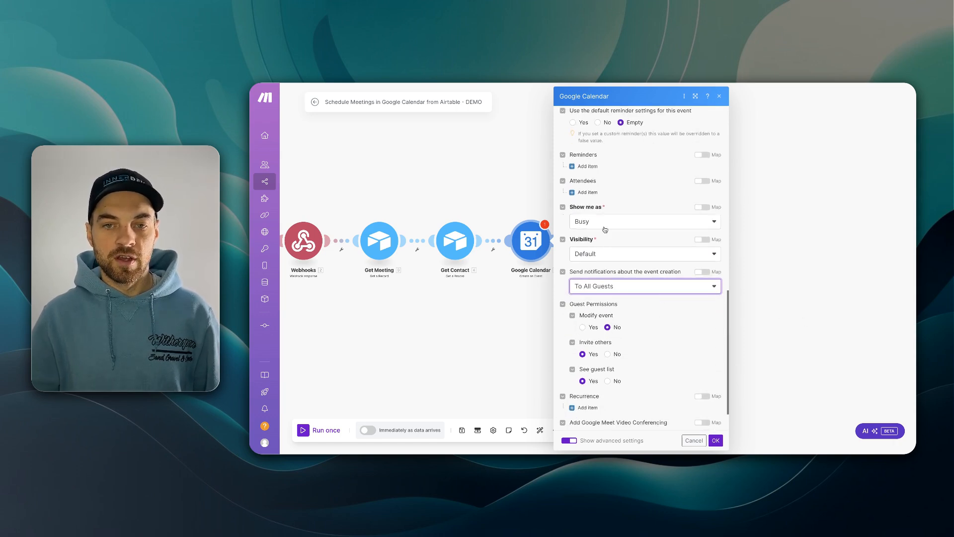
- Add the contact as an attendee mapped to Full Name and Email, and enable Google Meet conferencing
click(588, 193)
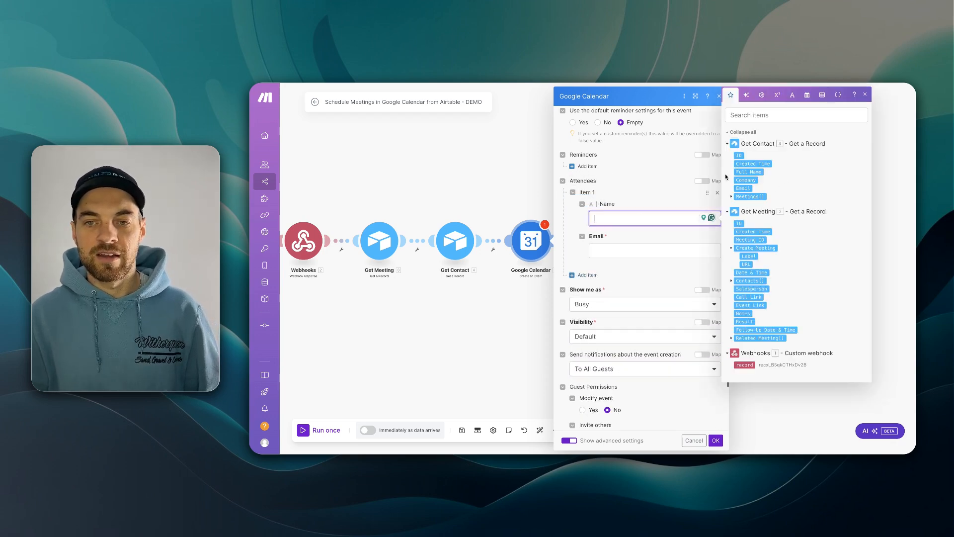
click(749, 172)
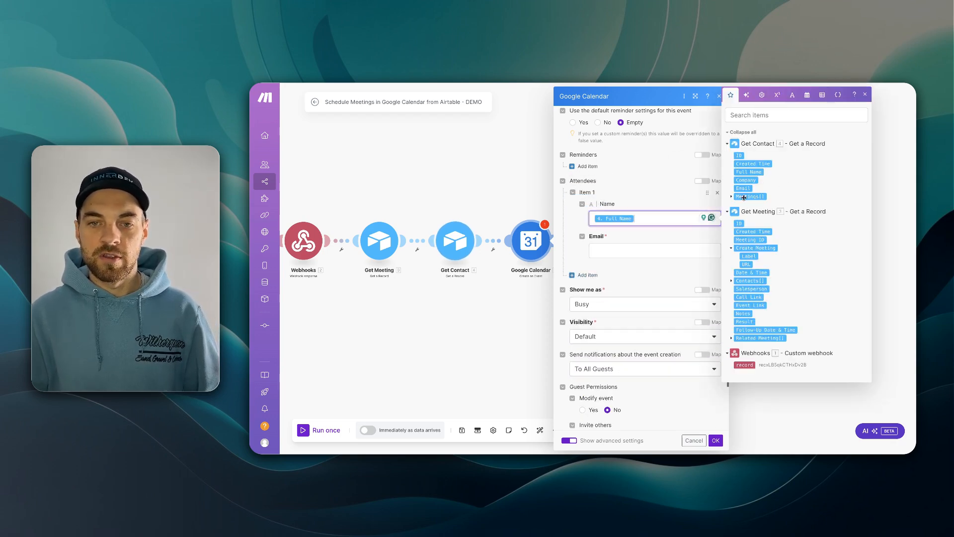
click(668, 247)
click(743, 205)
scroll(673, 270, down, 5)
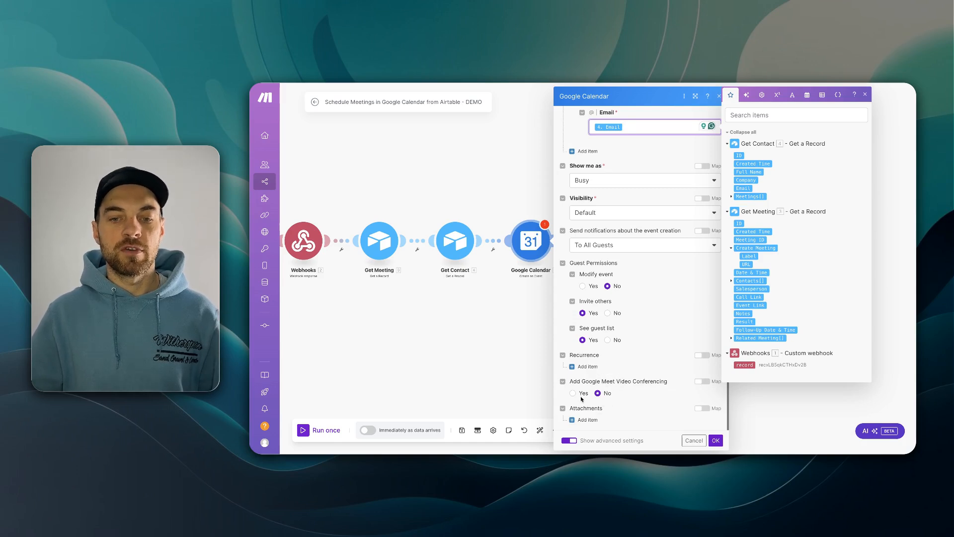
click(573, 393)
click(573, 393)
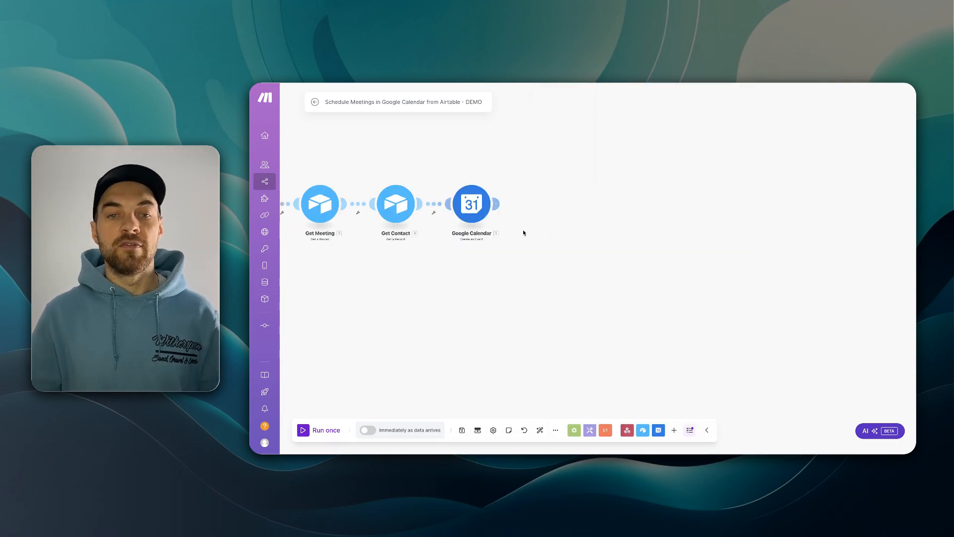
- Add an Airtable Update a Record step on the Automate Daily Tasks base's Meetings table
click(495, 203)
click(626, 223)
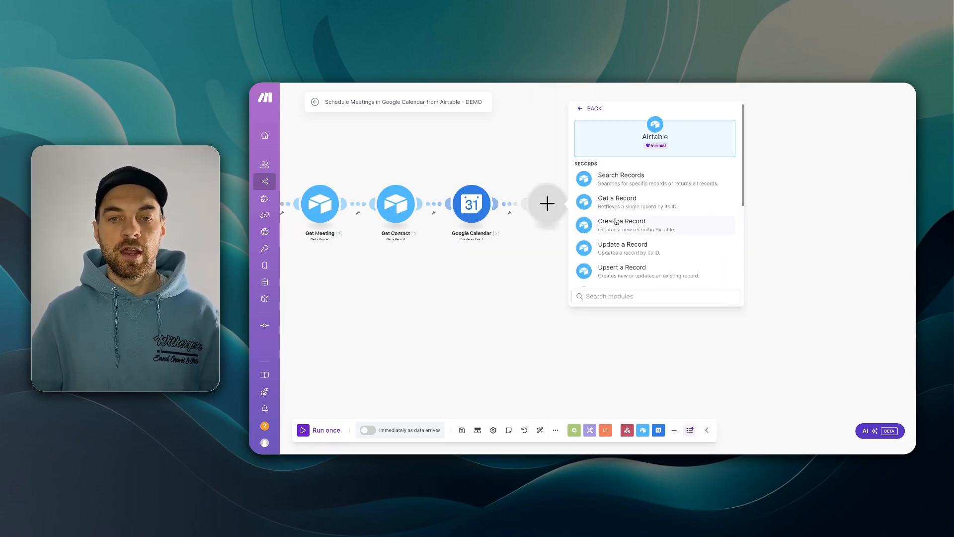
click(654, 246)
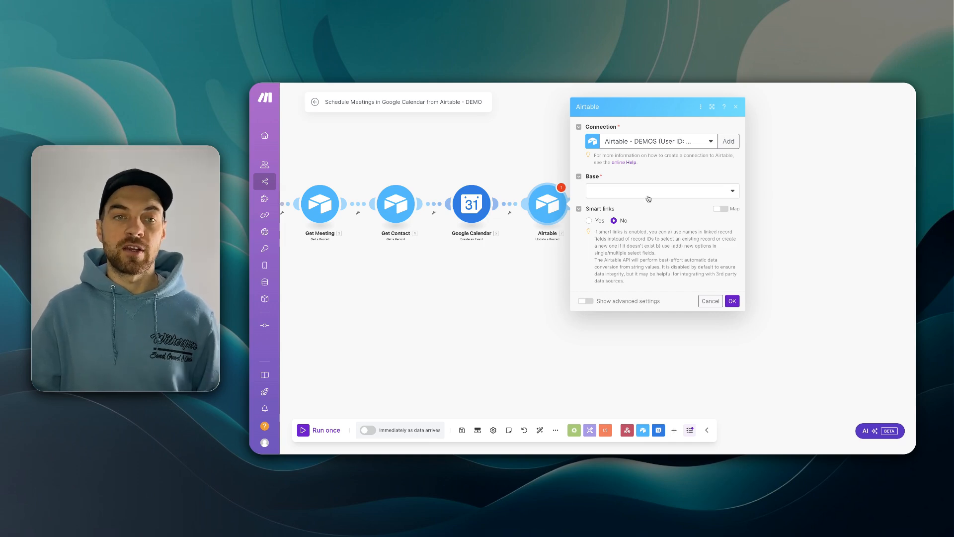
click(649, 191)
click(640, 242)
click(638, 226)
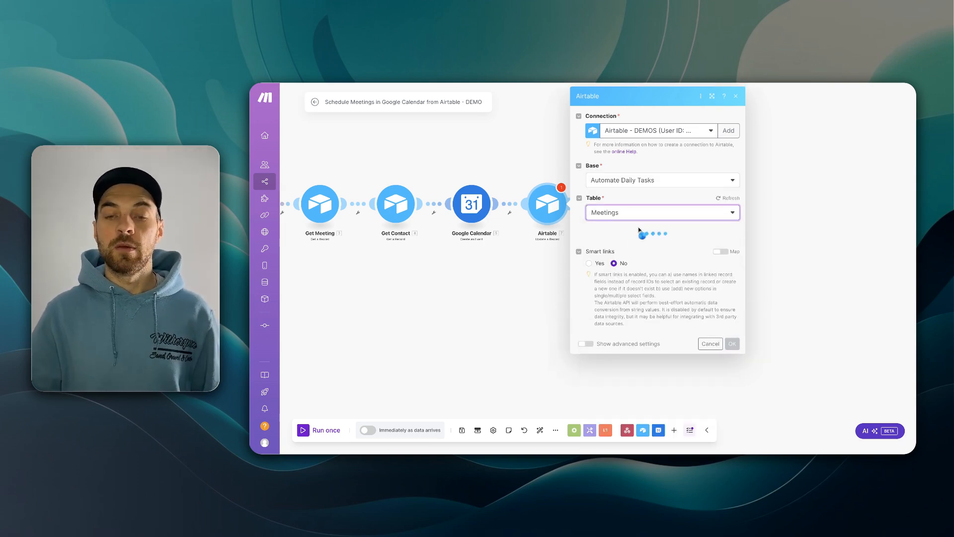
scroll(638, 226, down, 1)
click(620, 186)
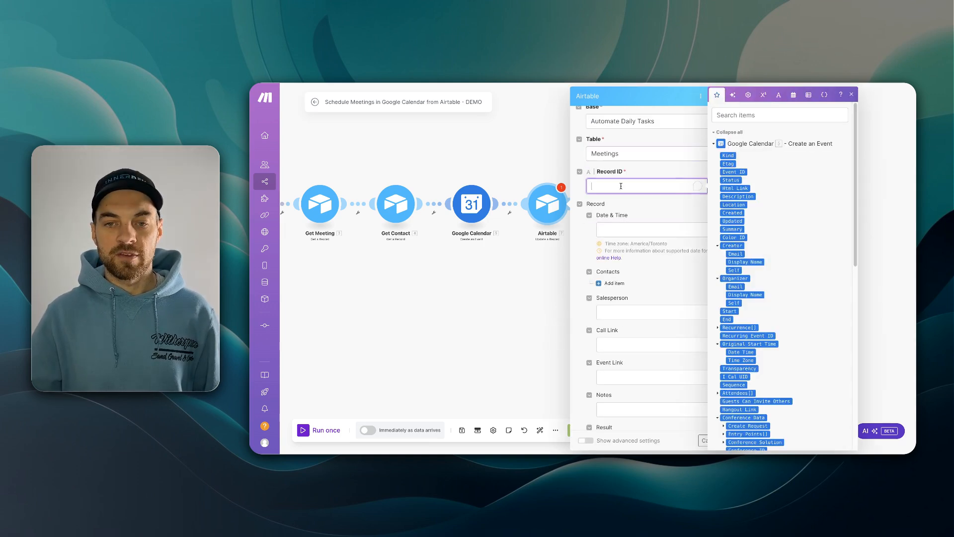
- Map the Get Meeting ID as the record to update
click(728, 132)
click(747, 213)
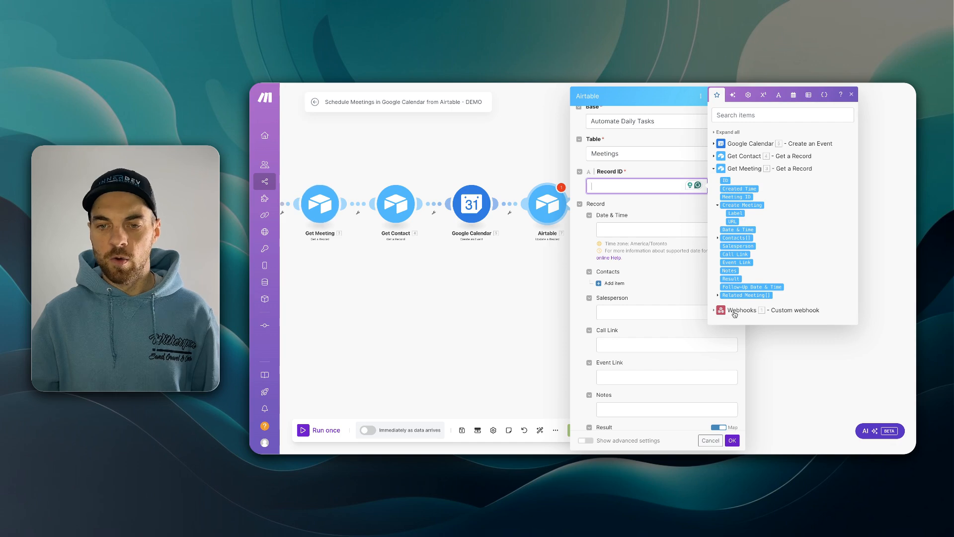
click(726, 180)
click(649, 222)
scroll(700, 239, down, 4)
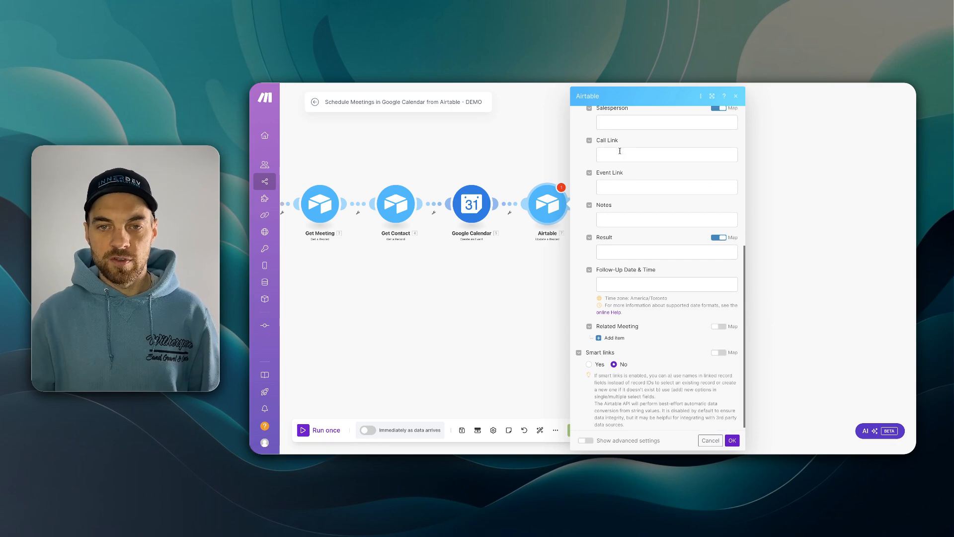
- Map the event's Hangout Link to Call Link and Html Link to Event Link, then save
click(619, 152)
click(749, 147)
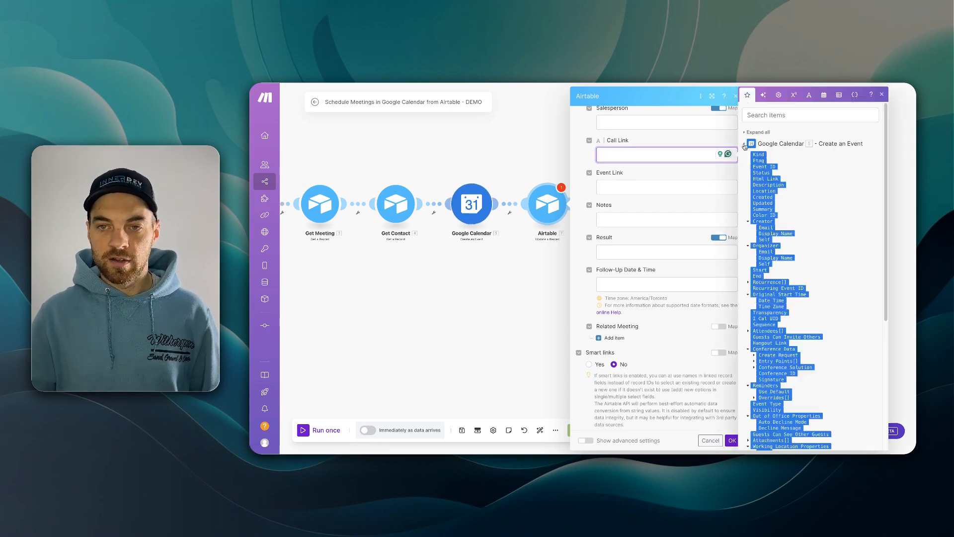
scroll(809, 251, down, 5)
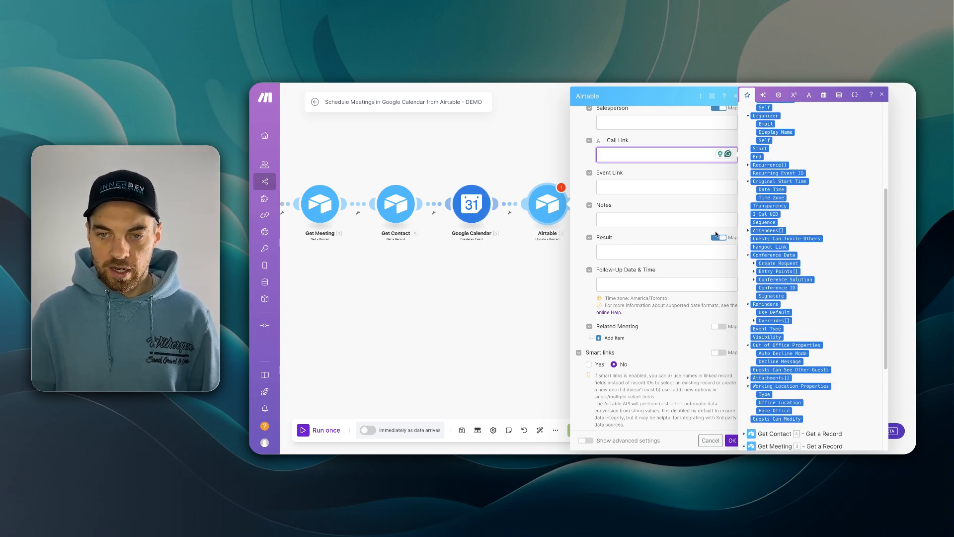
drag(768, 247, 624, 153)
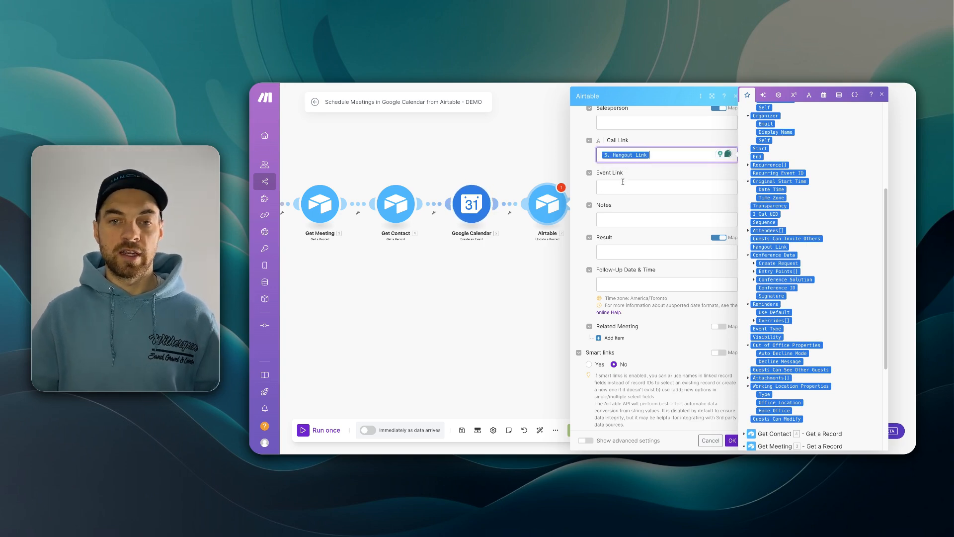
click(609, 187)
scroll(764, 199, up, 3)
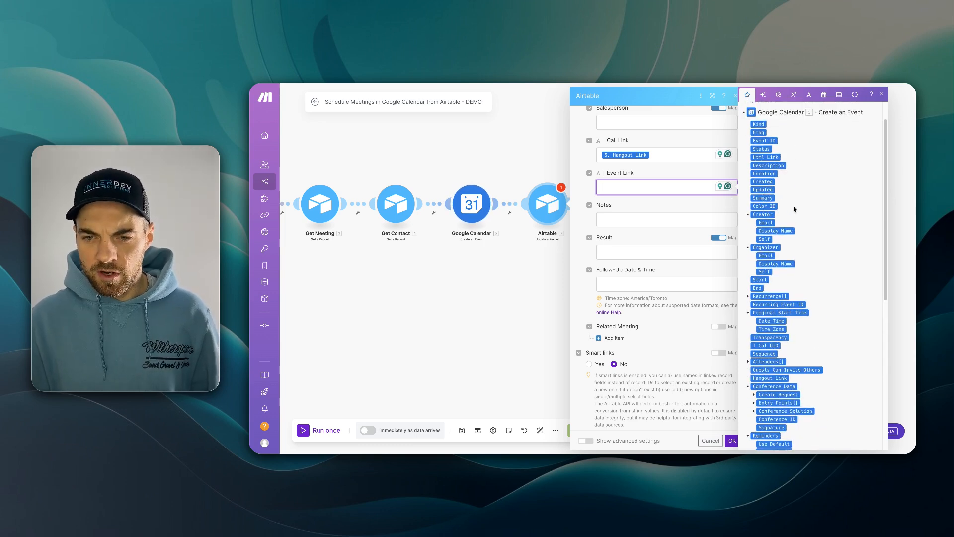
drag(775, 154, 641, 185)
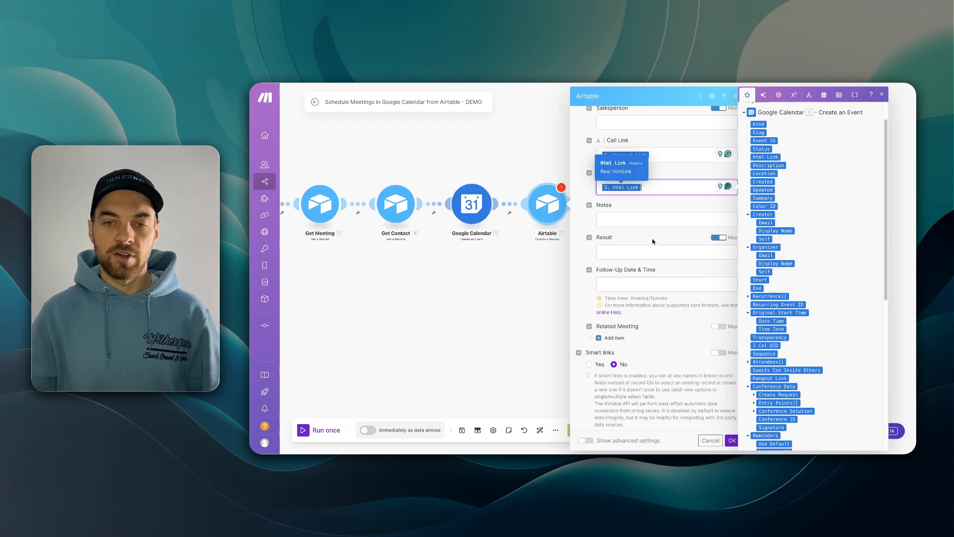
scroll(658, 244, down, 1)
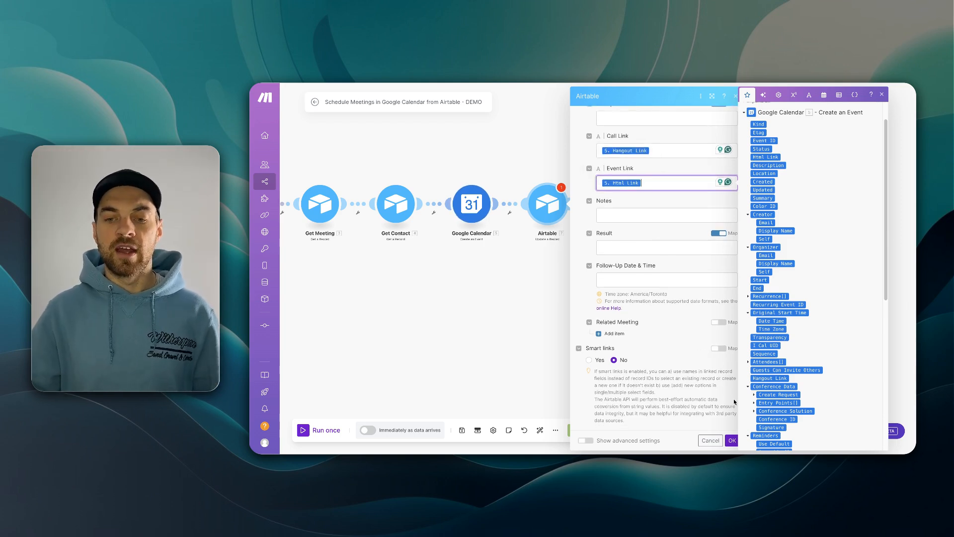
click(732, 443)
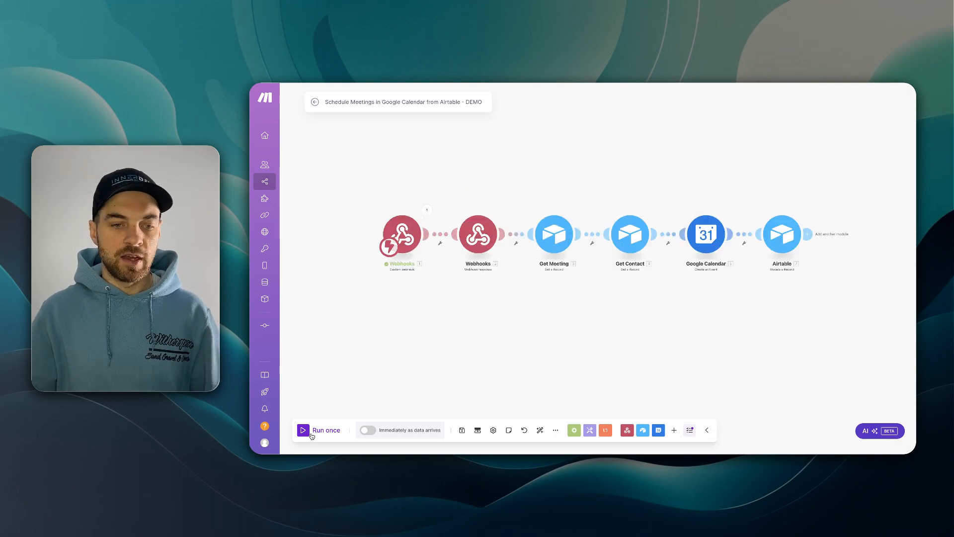
- Run the Make scenario once, then book the meeting on the Airtable meeting row to trigger it
click(325, 430)
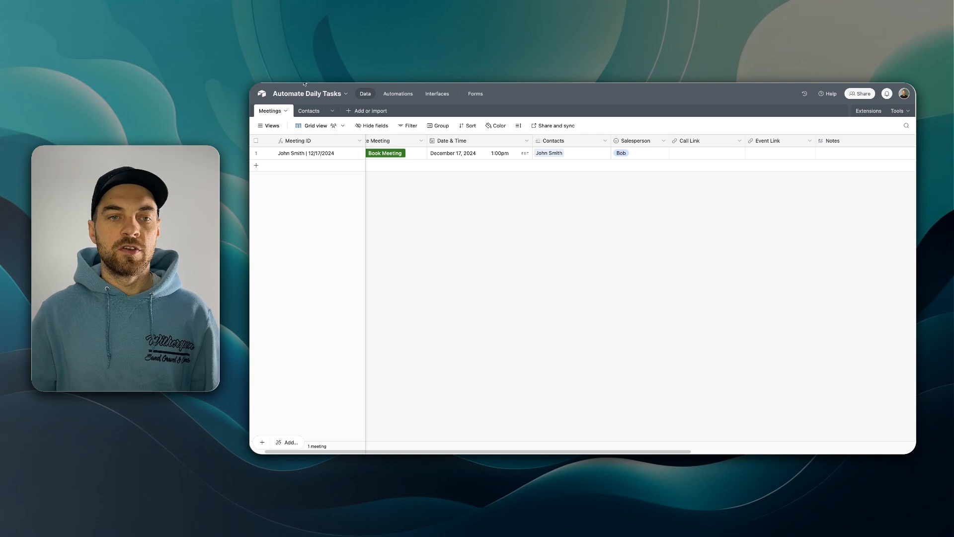
scroll(442, 179, left, 2)
scroll(457, 145, right, 5)
scroll(520, 149, right, 1)
scroll(552, 159, right, 6)
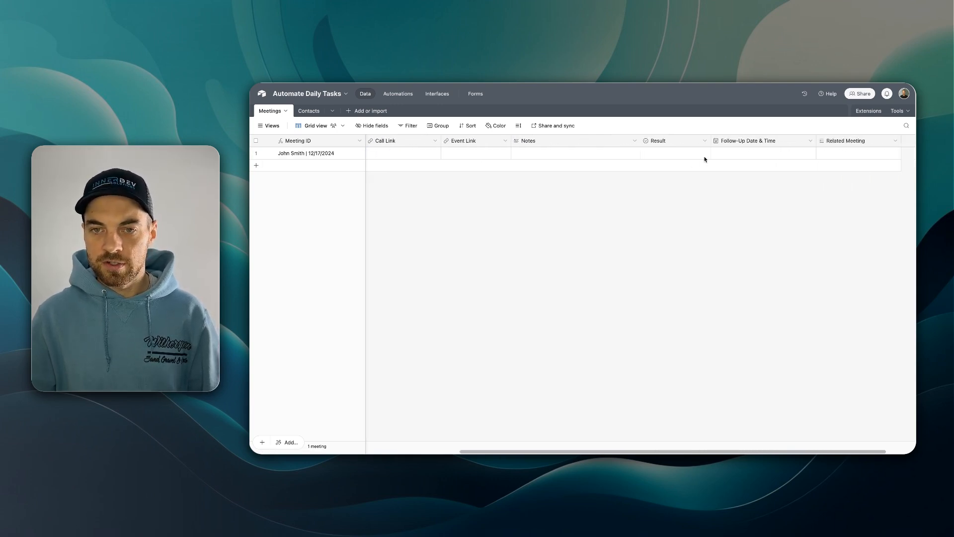
scroll(713, 168, left, 10)
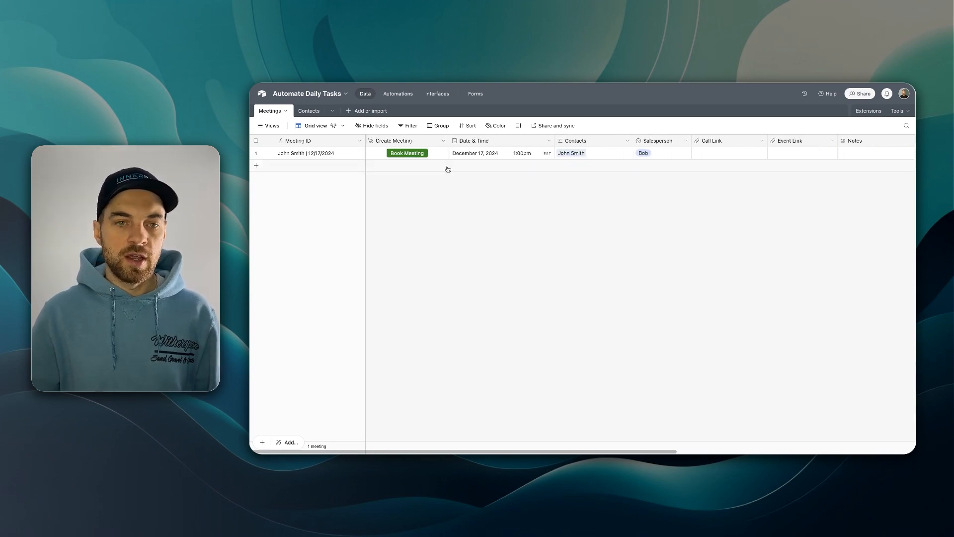
click(415, 155)
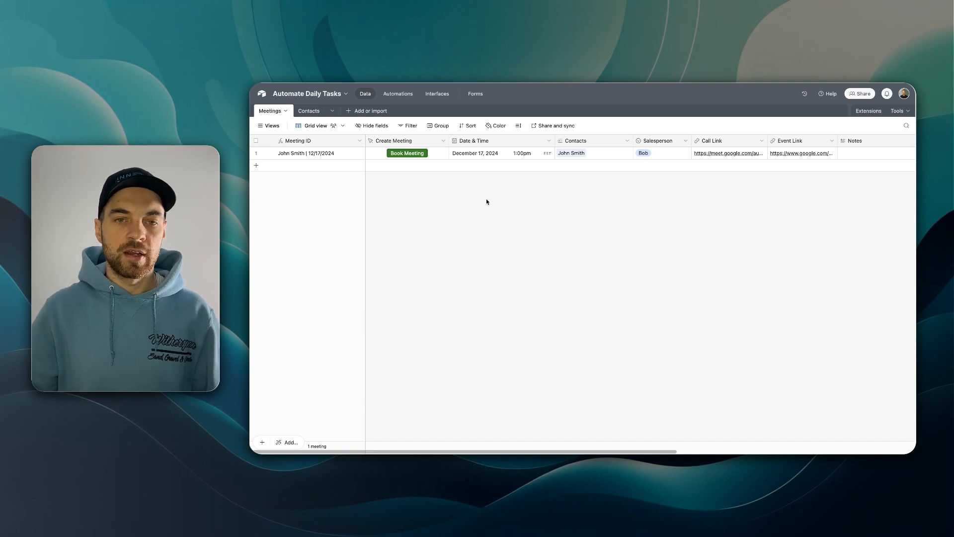
- Widen the Call Link and Event Link columns to read the new URLs and open the calendar event
scroll(466, 188, right, 5)
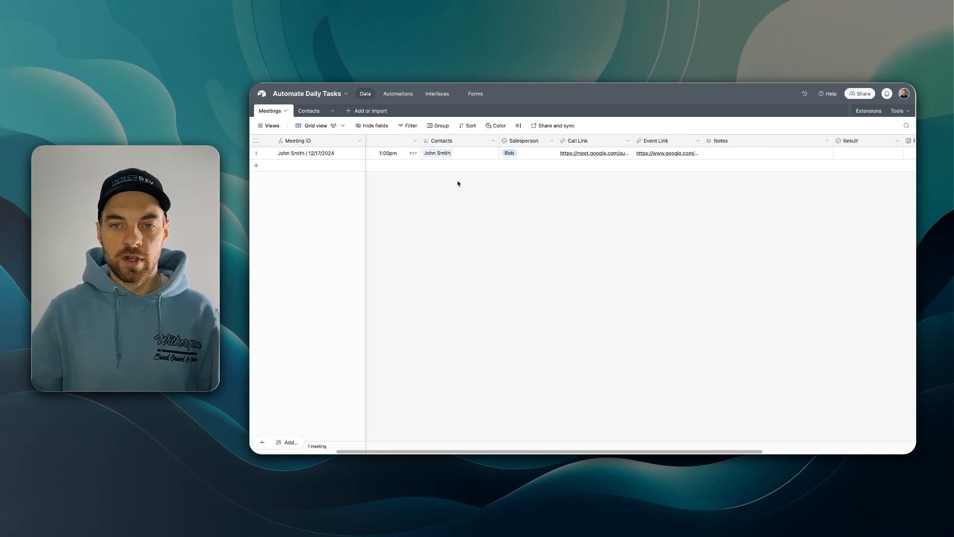
drag(547, 142, 598, 141)
drag(669, 142, 753, 142)
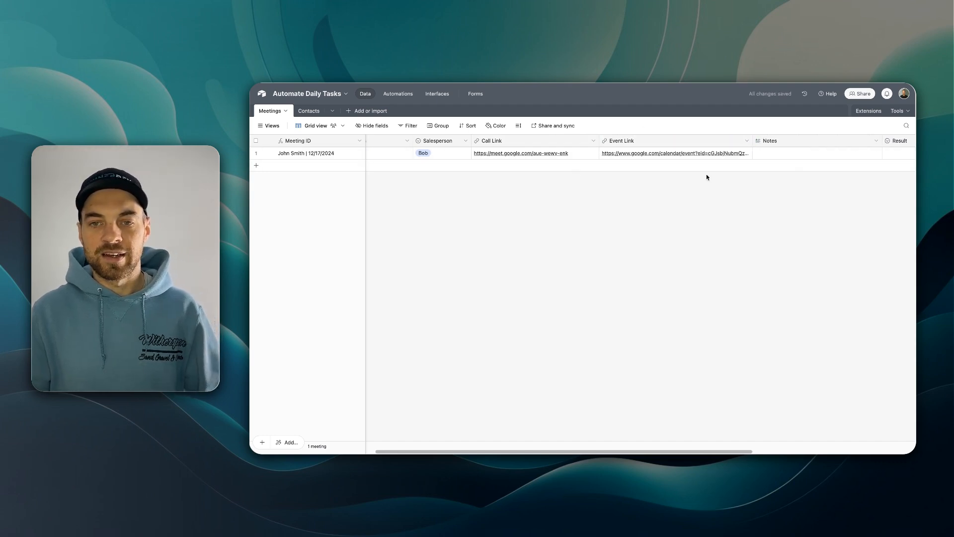
click(657, 154)
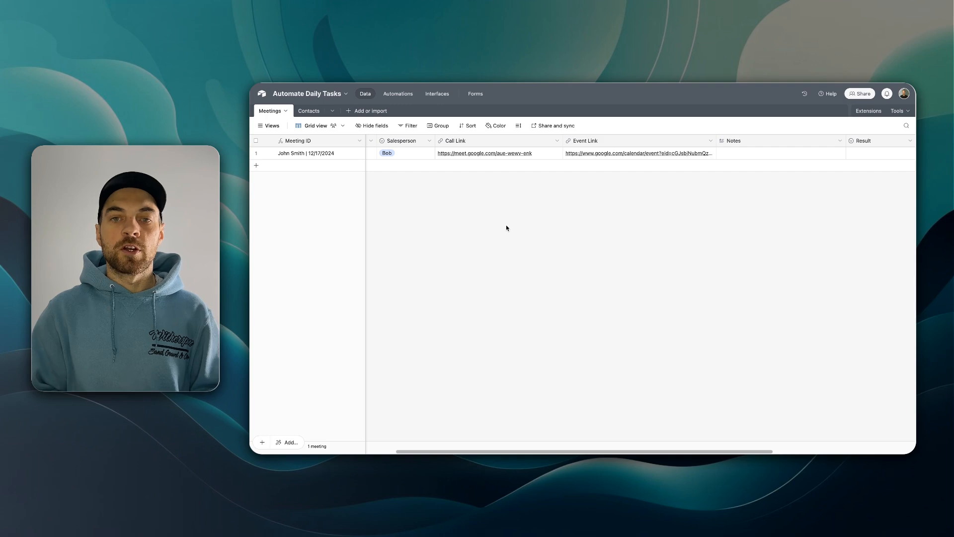
scroll(500, 221, right, 2)
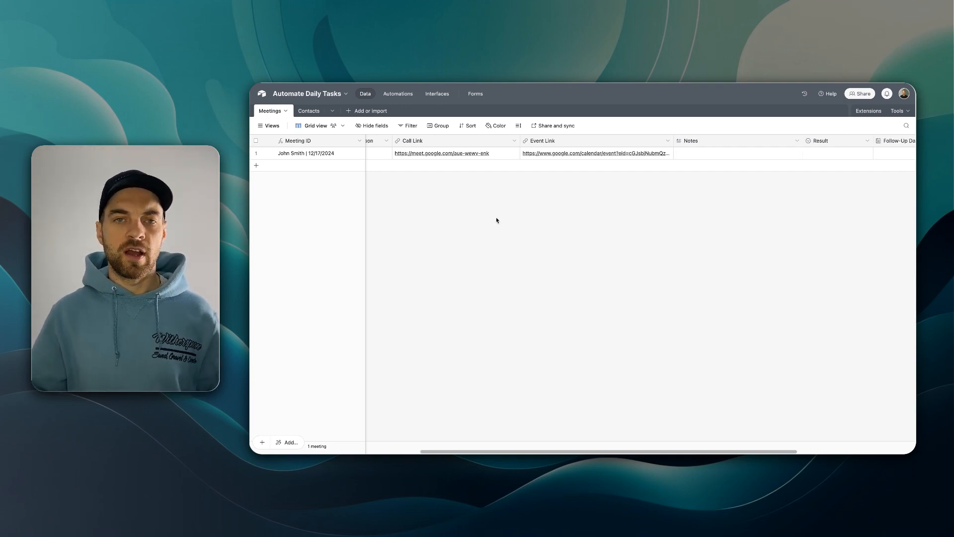
- Set the Follow-Up Date & Time to December 20, 2024 at 9:30am
scroll(398, 184, left, 10)
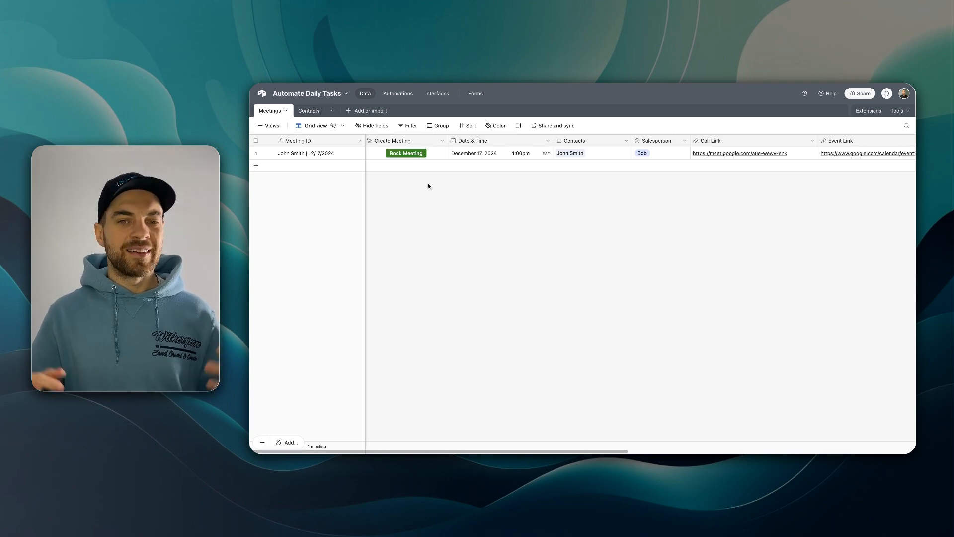
scroll(416, 173, right, 15)
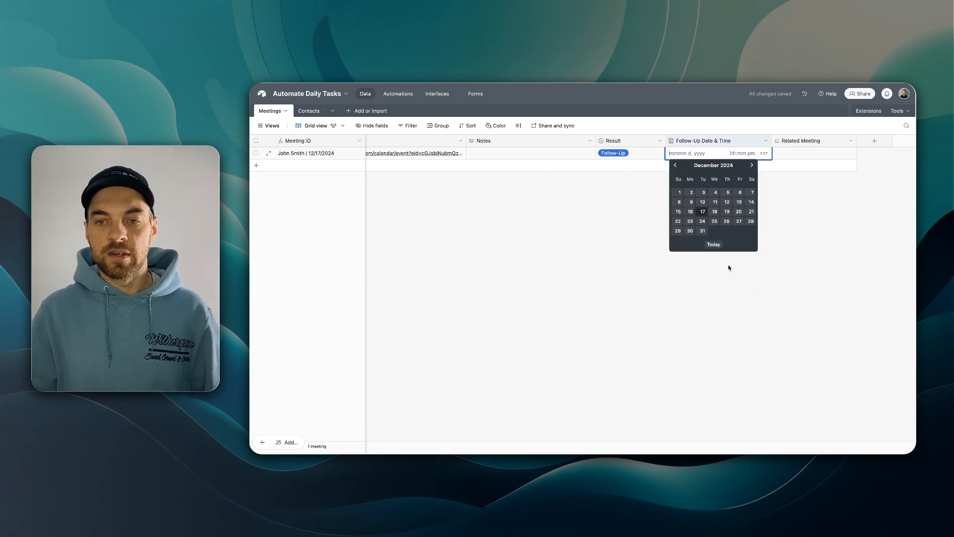
click(739, 212)
click(738, 154)
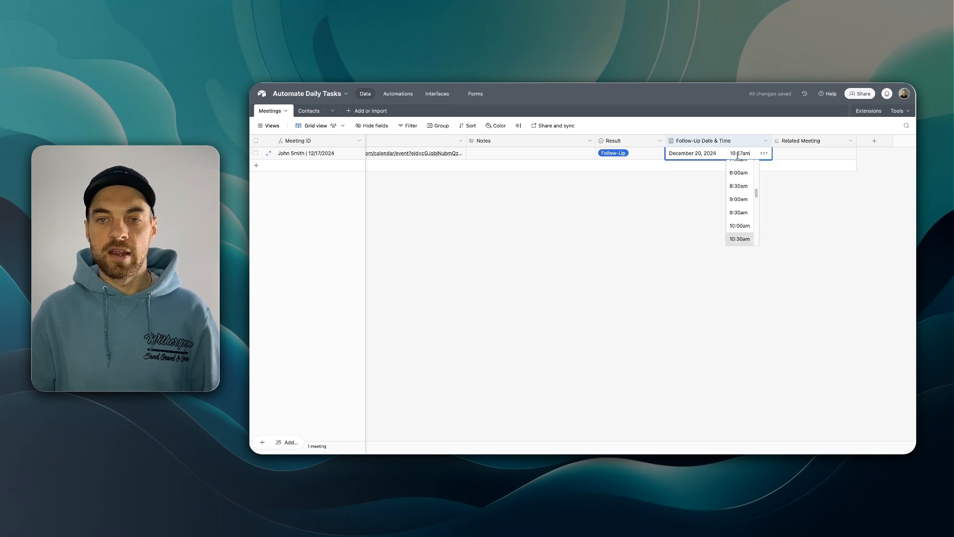
click(739, 212)
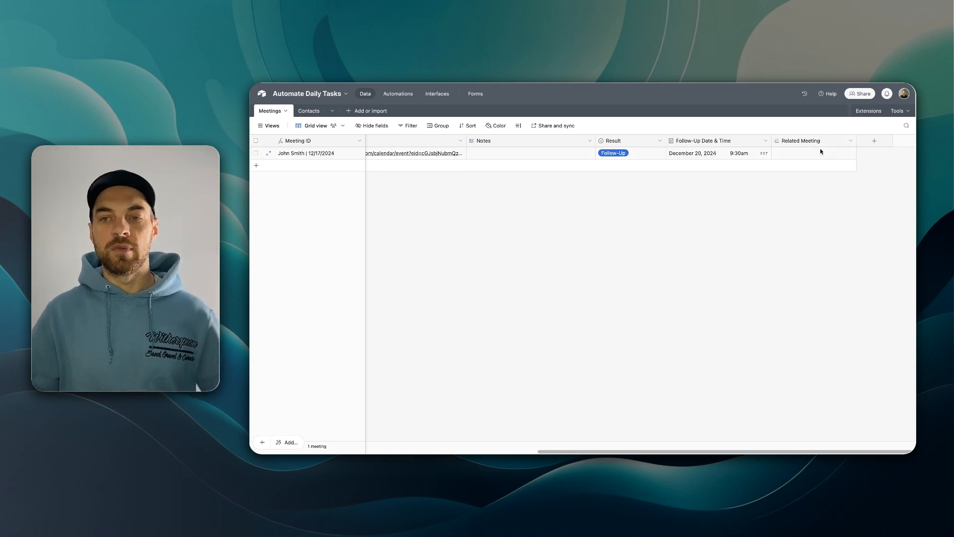
- Inspect the Related Meeting field's settings and close them without changes
click(851, 141)
click(845, 160)
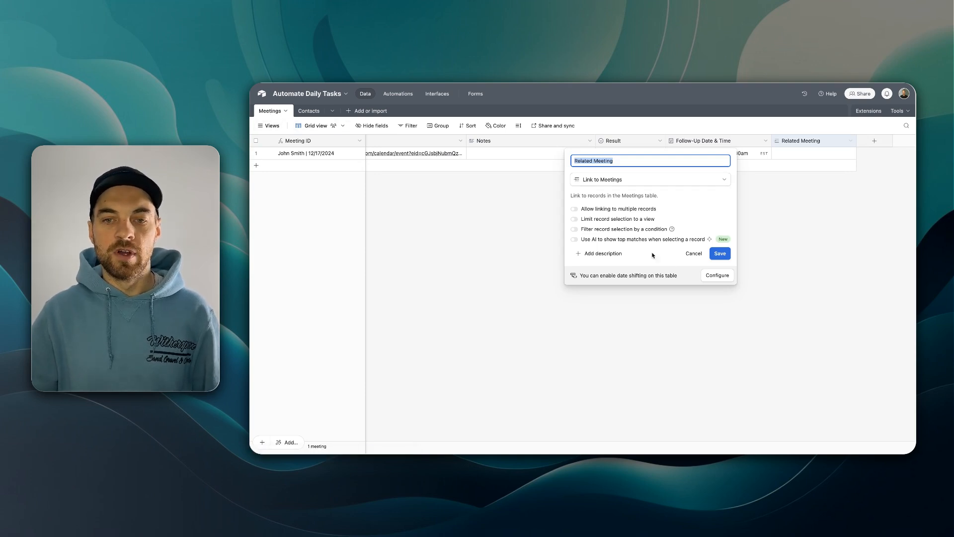
click(789, 272)
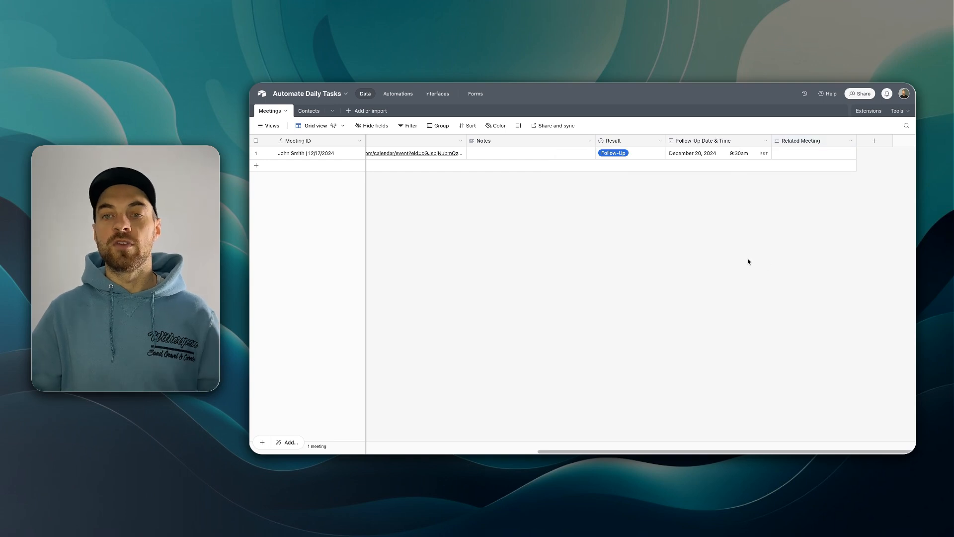
scroll(497, 164, left, 10)
right_click(394, 141)
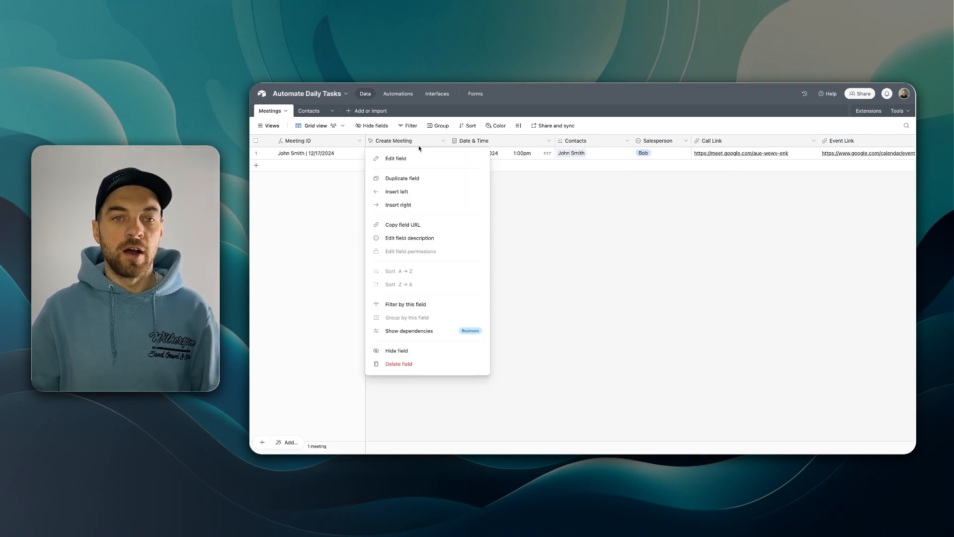
- Duplicate Create Meeting as a solid blue 'Book Follow-Up' button placed before Related Meeting
click(406, 179)
click(541, 226)
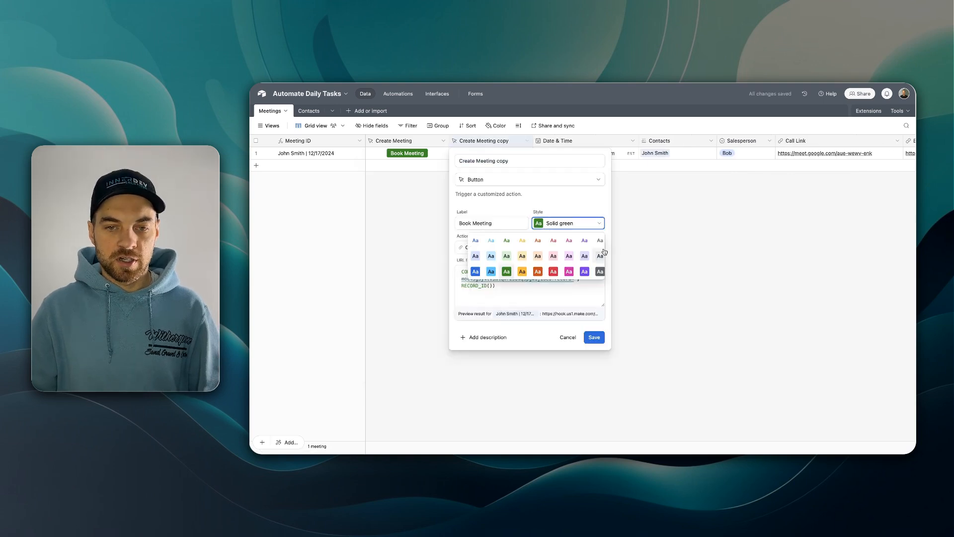
click(479, 278)
click(494, 222)
key(alt+BackSpace)
text(Follow-Up)
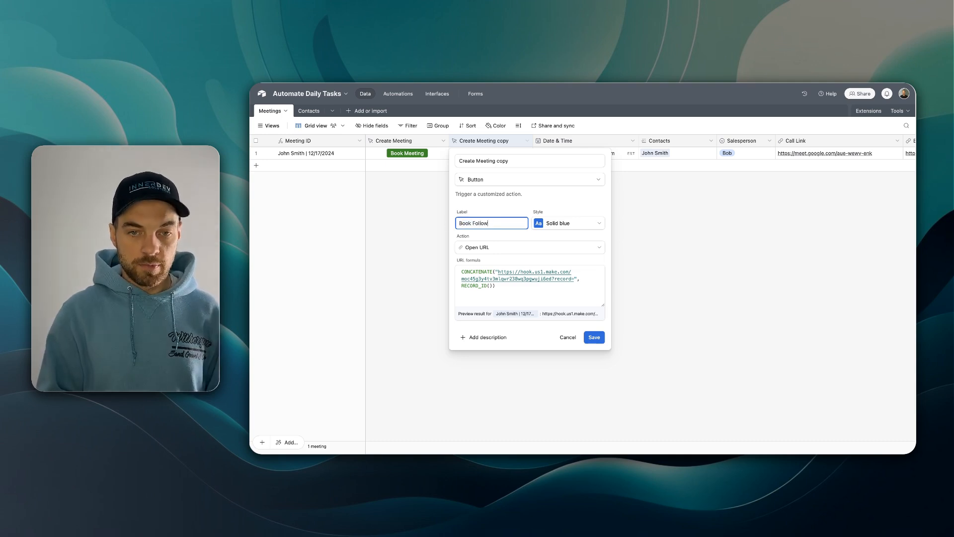
key(Return)
scroll(503, 168, right, 3)
scroll(670, 144, right, 10)
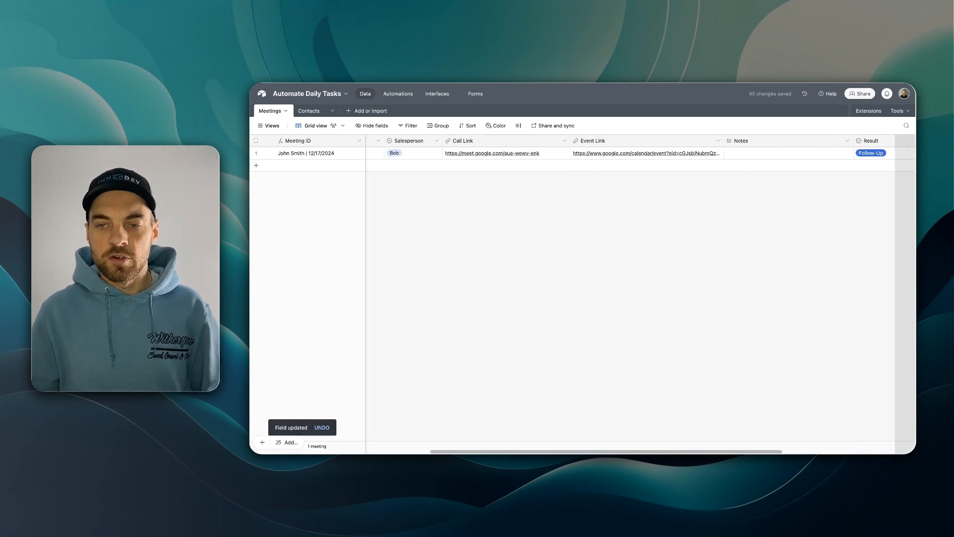
drag(670, 144, 759, 142)
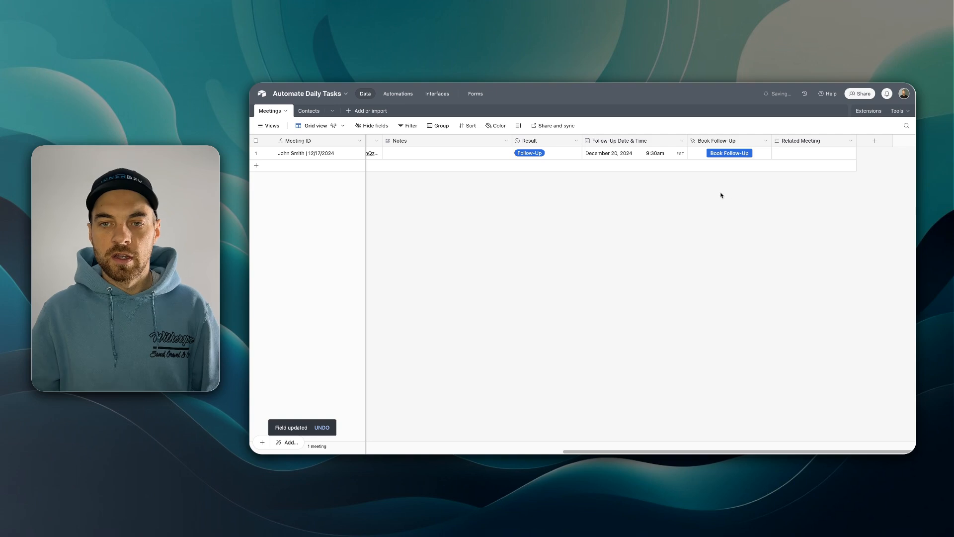
- Insert 'type=followup&' before record= in the Book Follow-Up button's URL formula and save
double_click(743, 142)
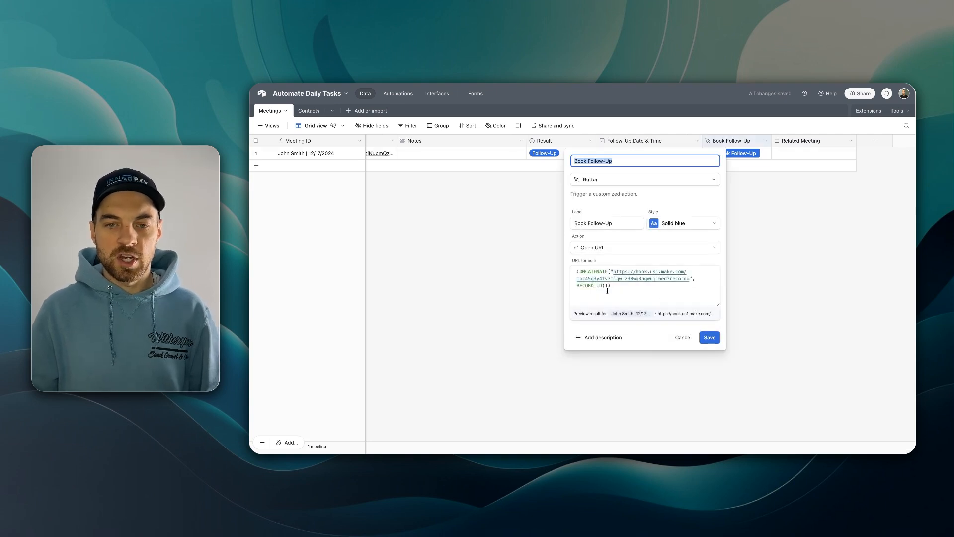
click(592, 287)
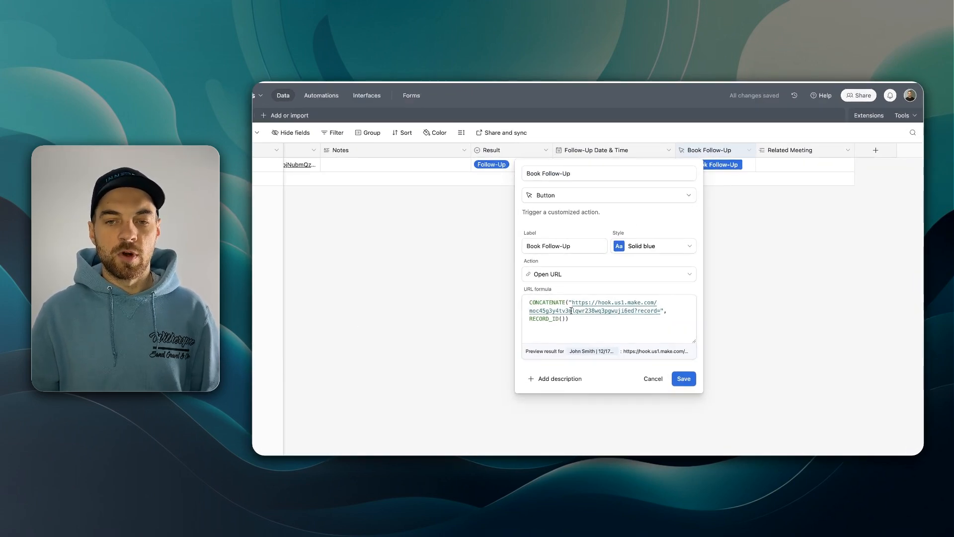
click(638, 323)
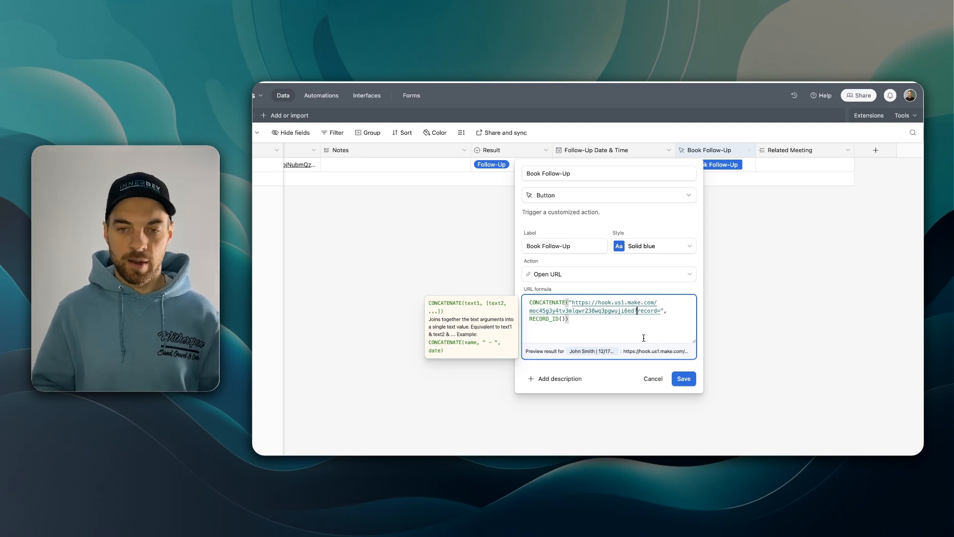
text(ty)
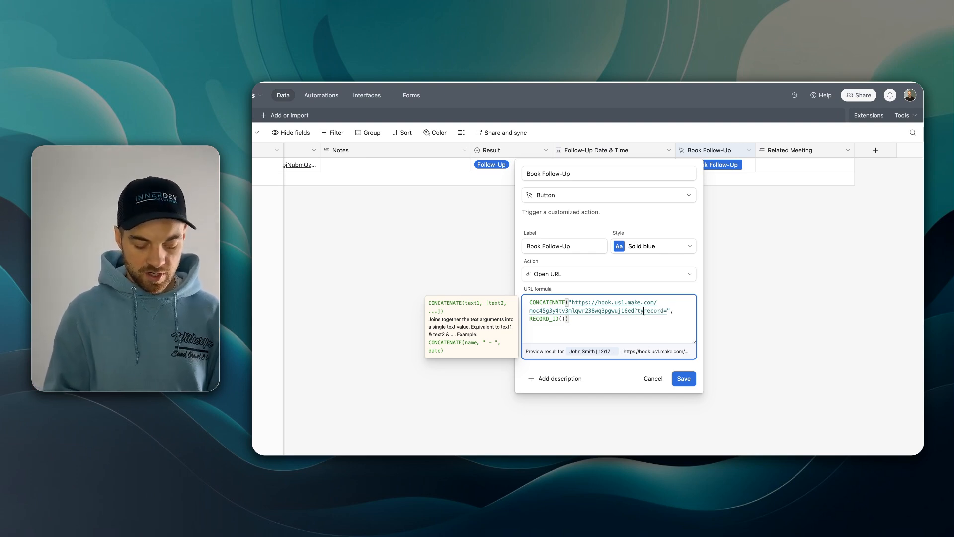
text(pe)
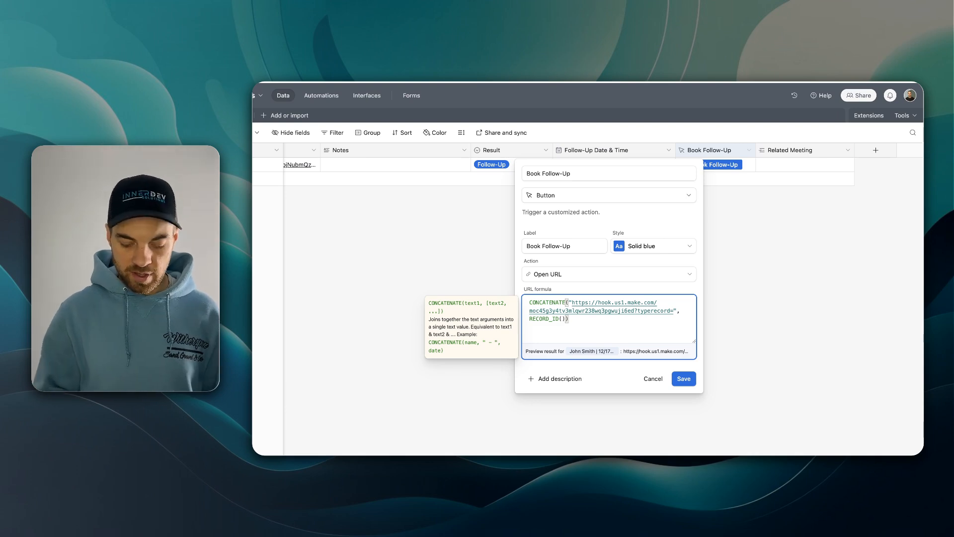
text(=)
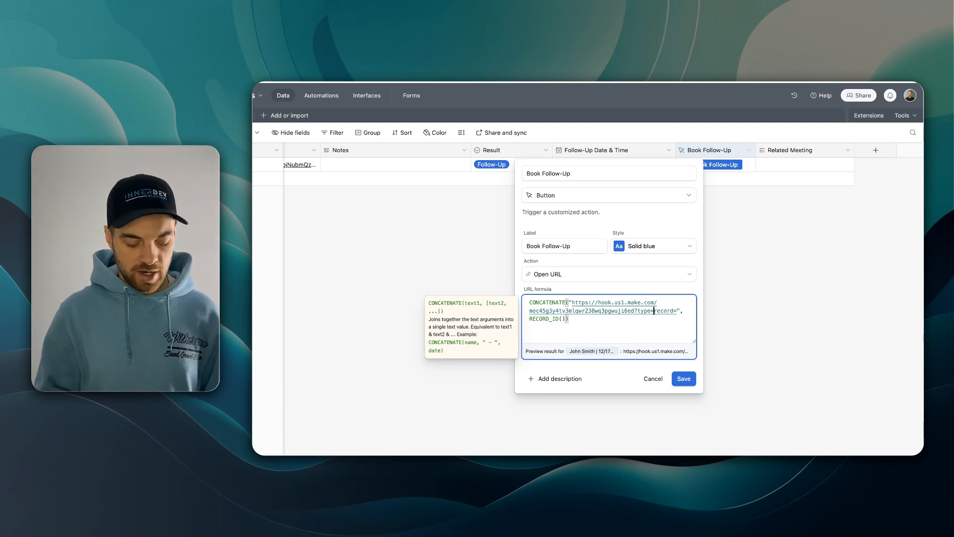
text(followup)
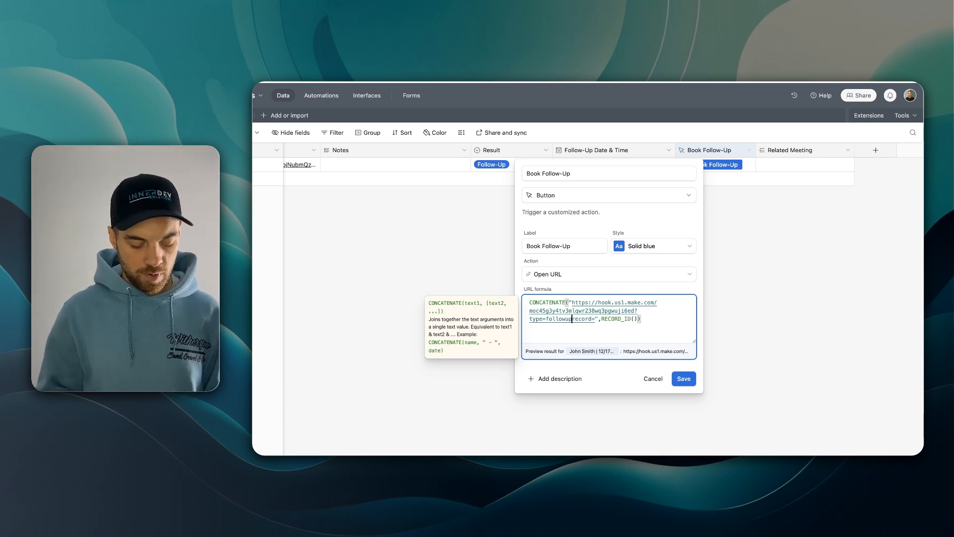
text(&)
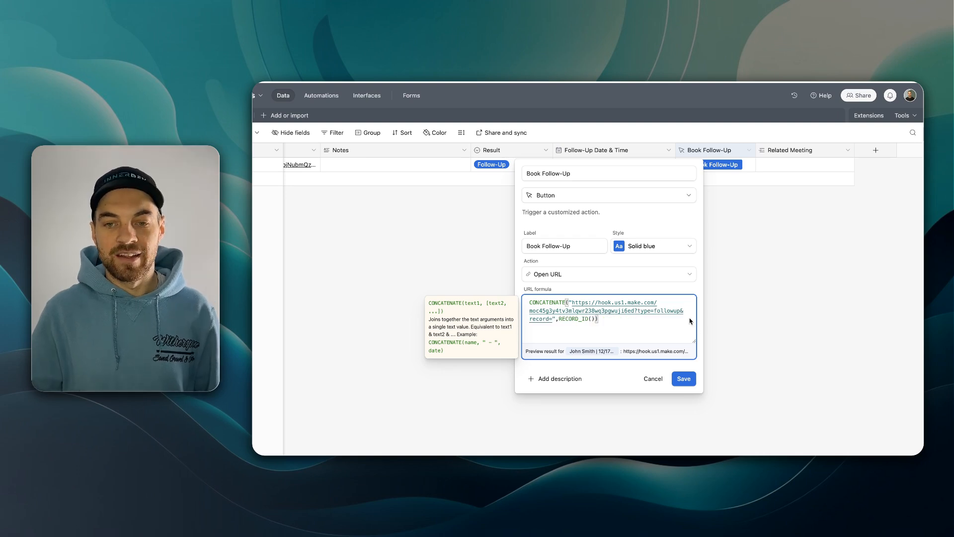
click(683, 378)
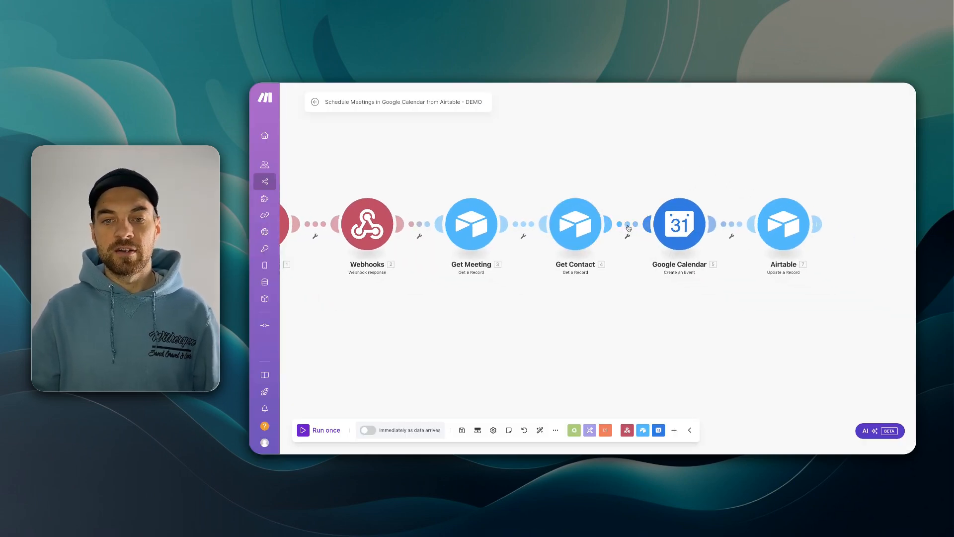
- Insert a router after Get Contact and place a cloned Google Calendar step on its second route
right_click(628, 227)
click(669, 273)
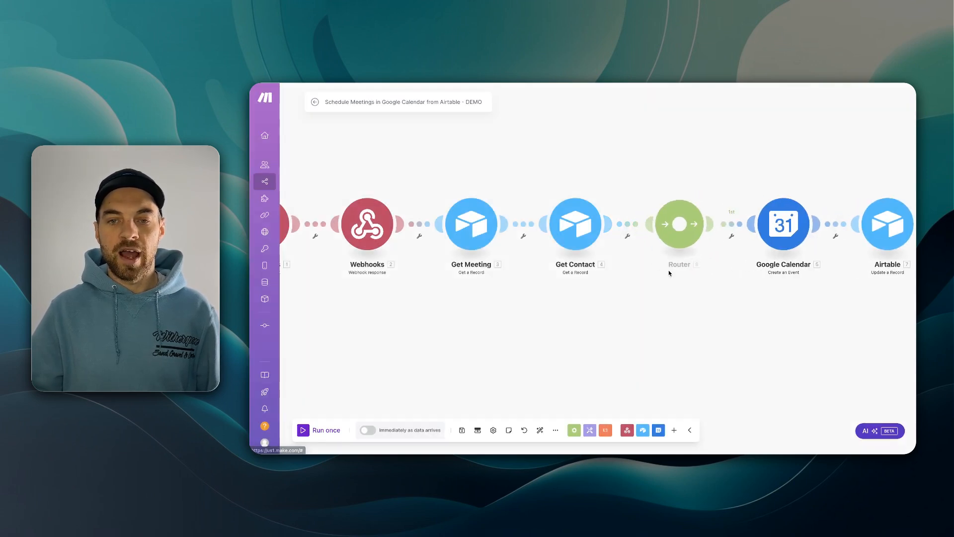
click(682, 233)
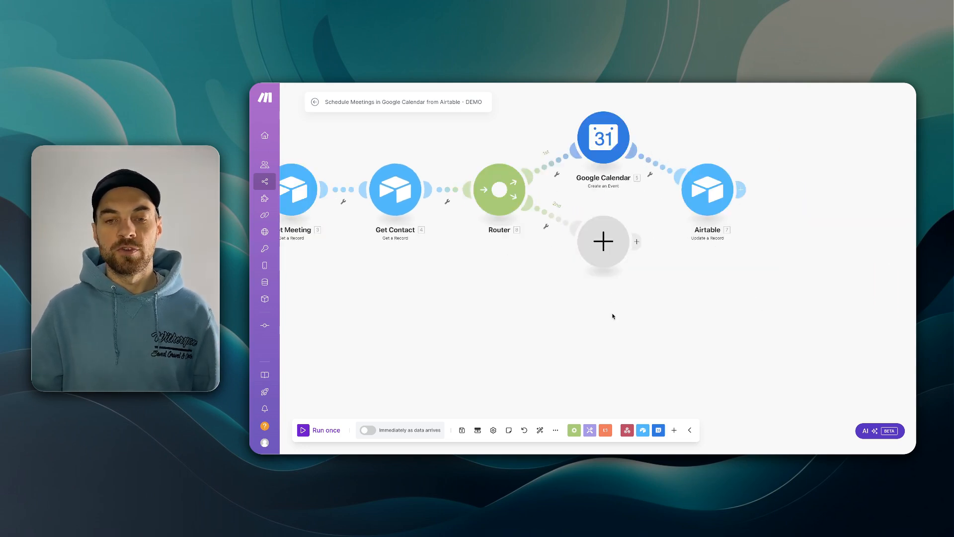
right_click(606, 140)
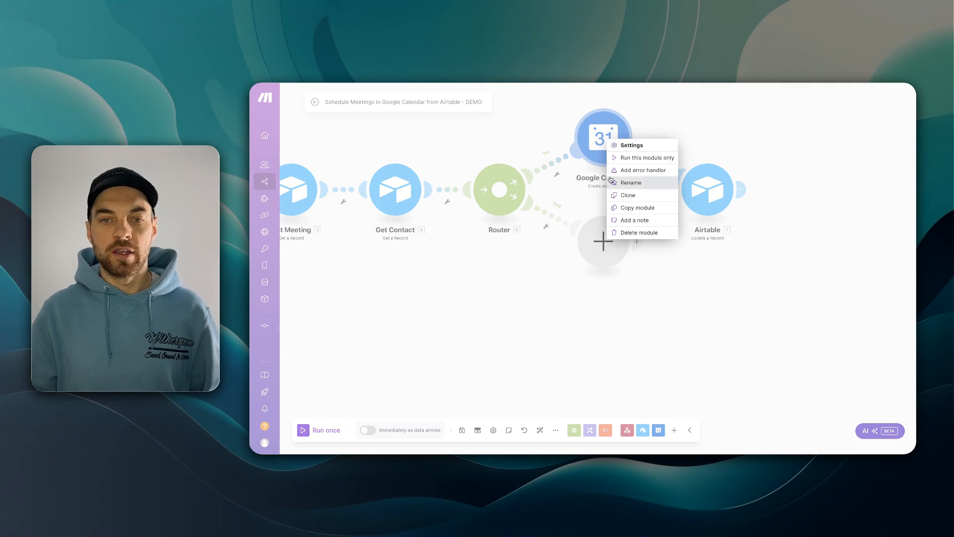
click(637, 198)
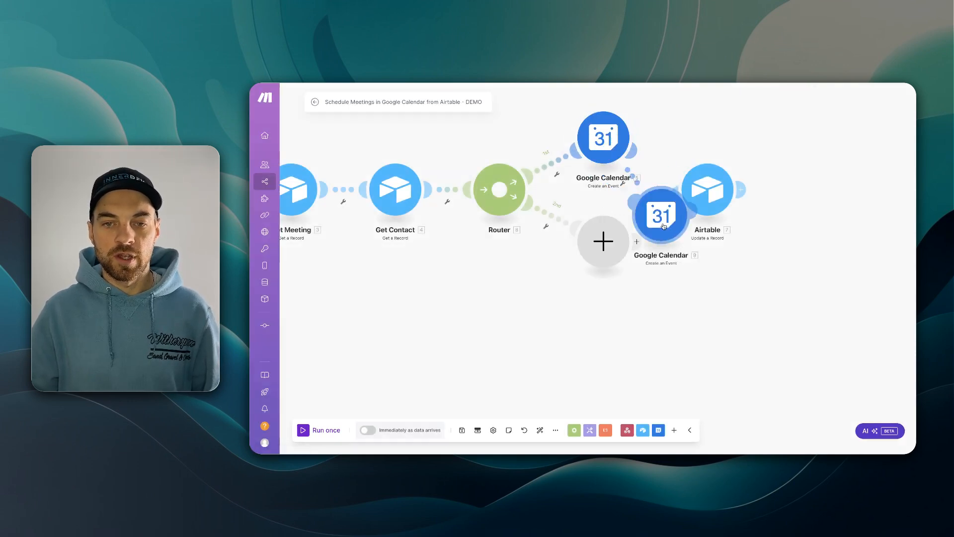
click(544, 256)
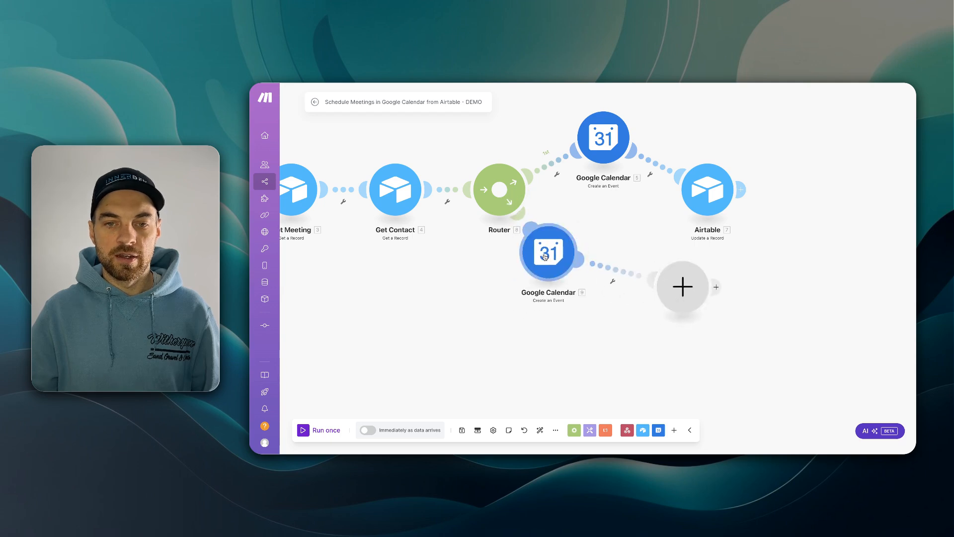
drag(545, 256, 601, 292)
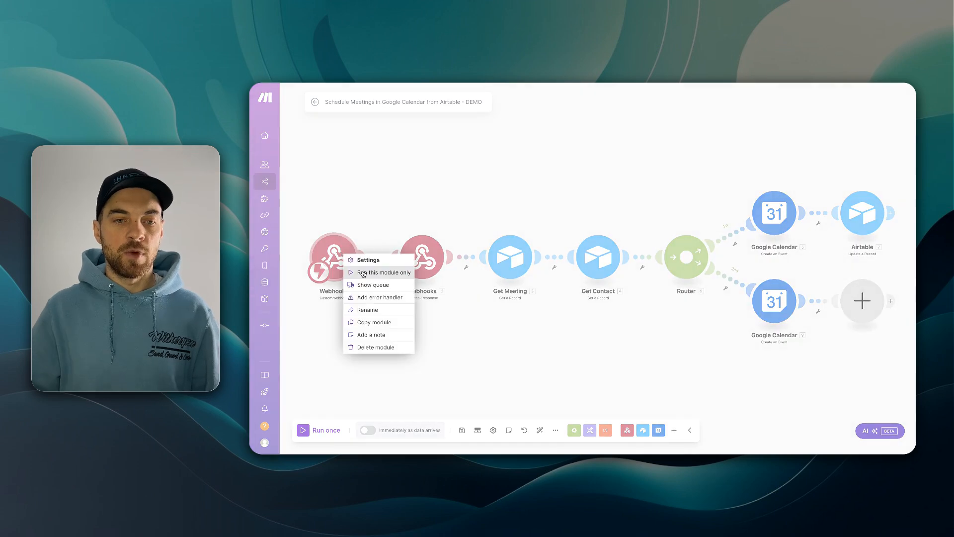
- Press Book Follow-Up on the meeting record so the webhook receives type followup
click(366, 277)
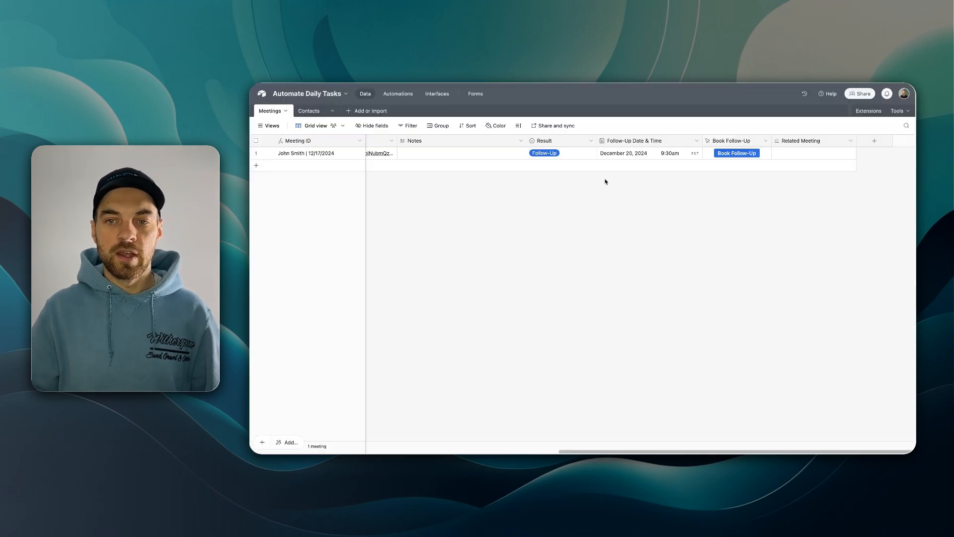
click(737, 153)
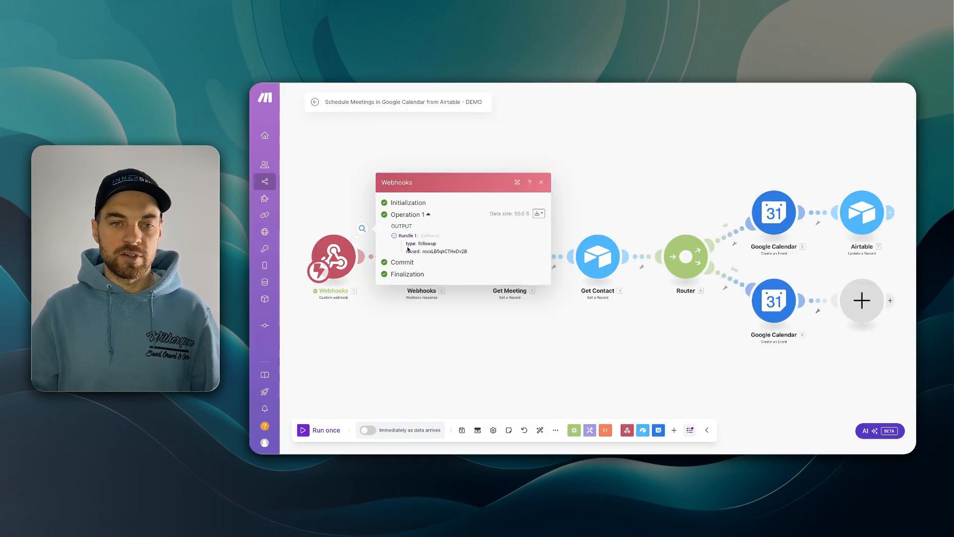
click(542, 183)
- Begin setting up a filter on the router's first route
drag(666, 267, 574, 273)
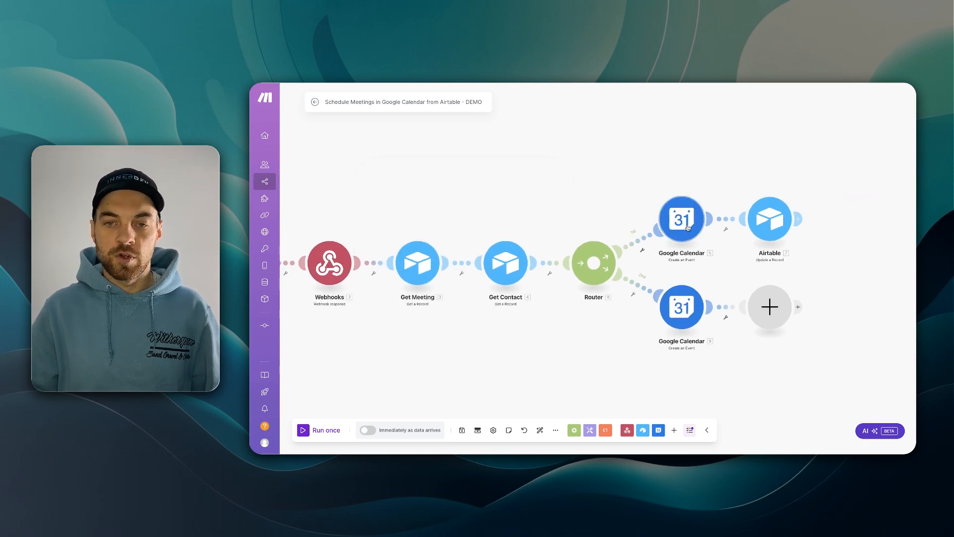
click(642, 250)
click(645, 259)
click(682, 184)
- Name the first route's filter 'New Meeting' with condition type Does not exist, and save
text(New Meeting)
click(683, 261)
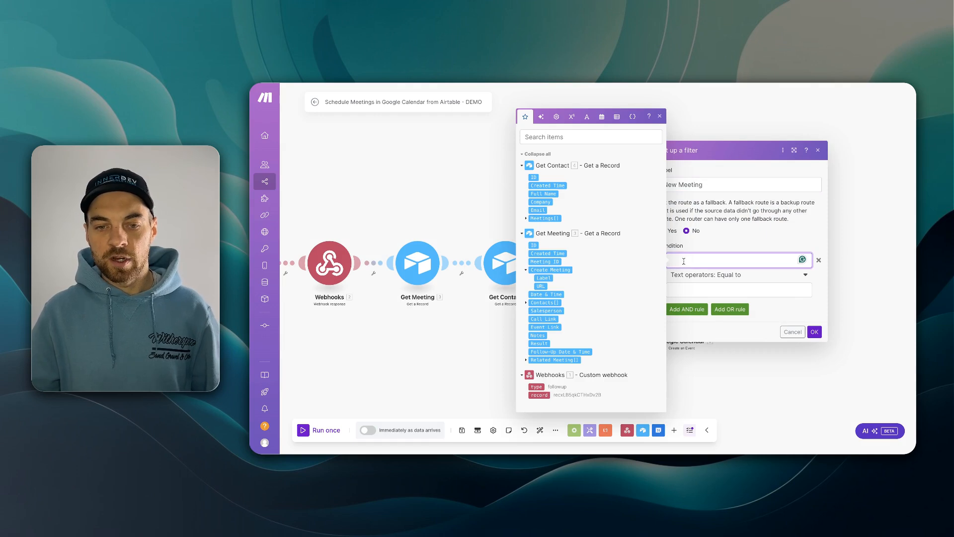
click(536, 387)
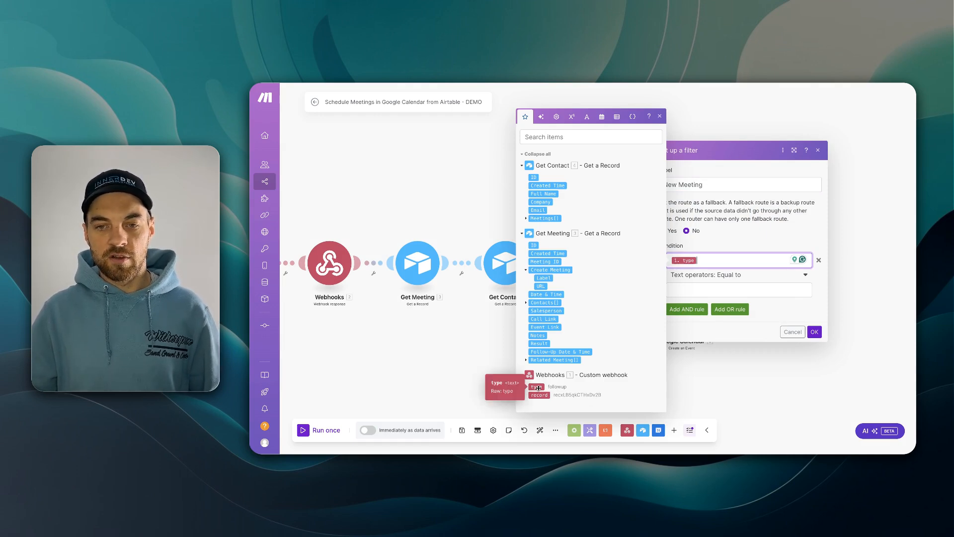
click(719, 276)
click(706, 311)
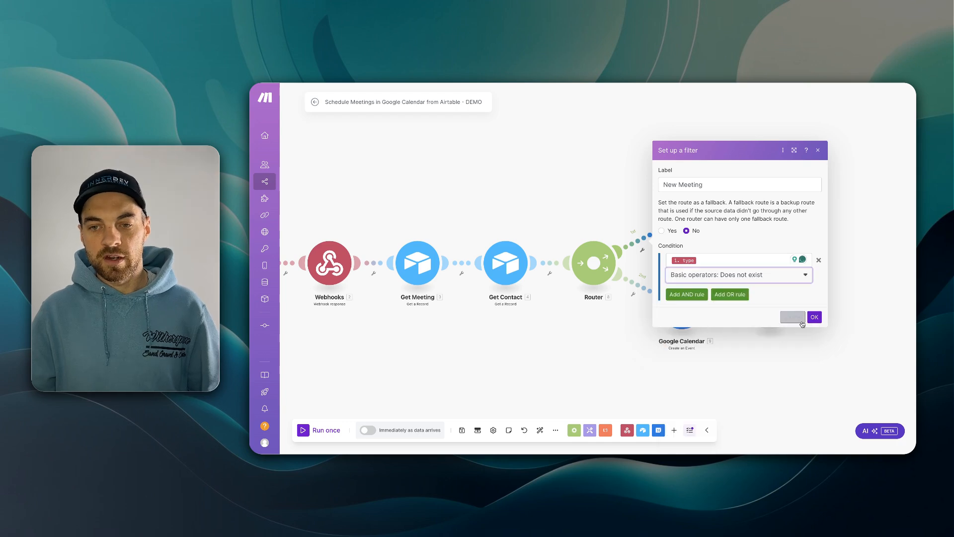
click(814, 317)
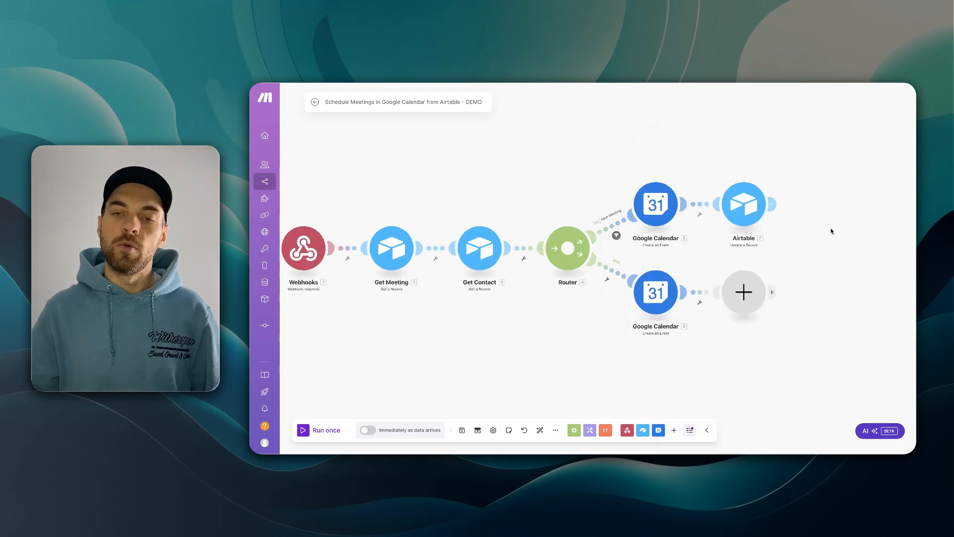
- Add a 'Follow Up' filter on the second route requiring type equal to followup
click(574, 258)
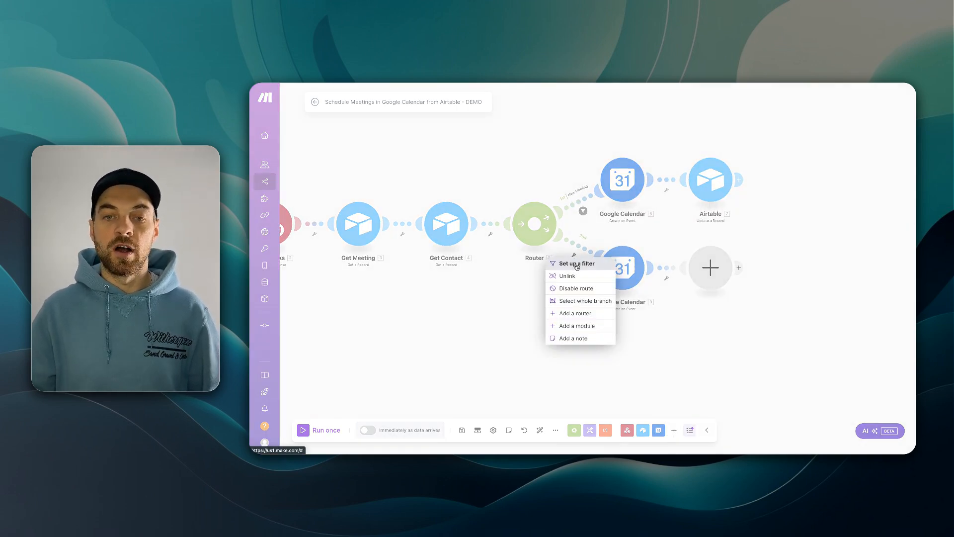
click(579, 264)
click(631, 188)
text(Follow Up)
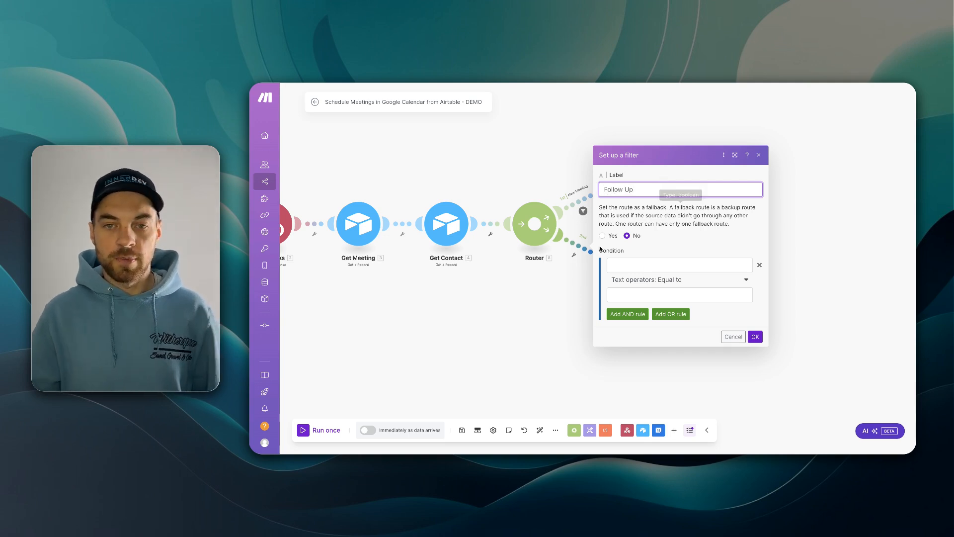
click(680, 265)
click(773, 392)
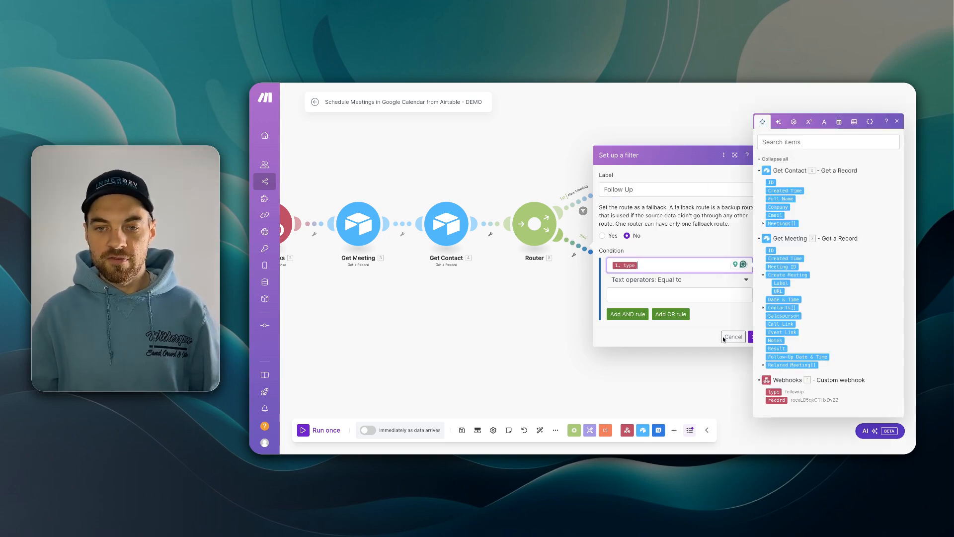
click(662, 298)
text(foll)
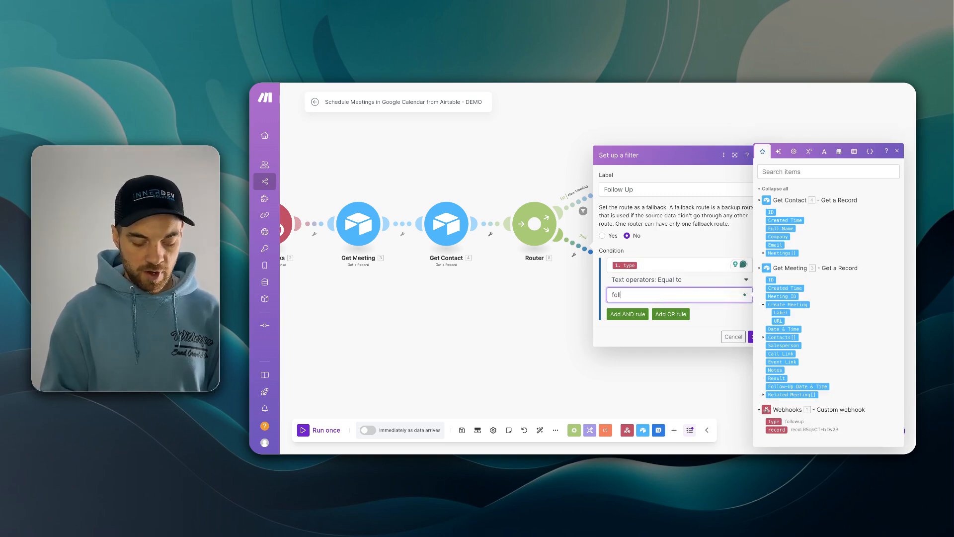
text(owup)
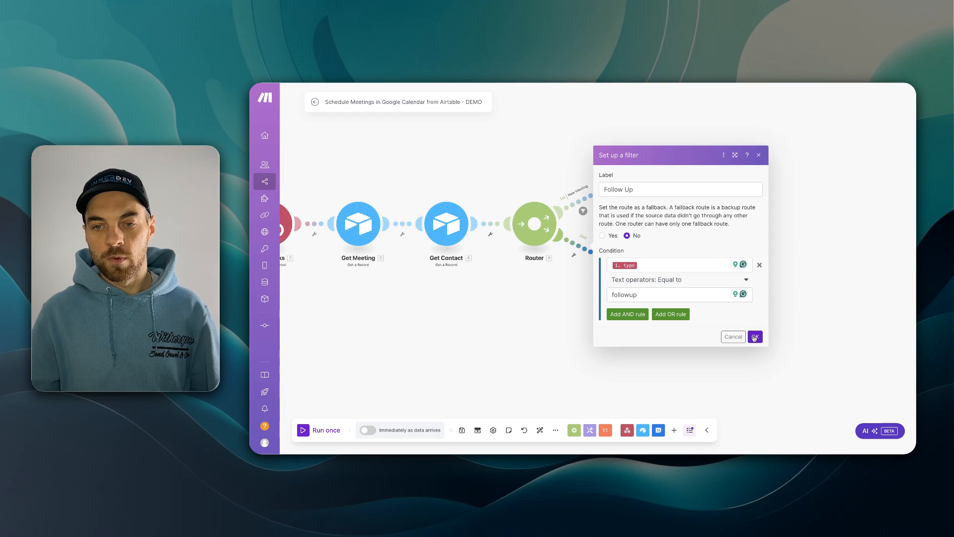
click(753, 336)
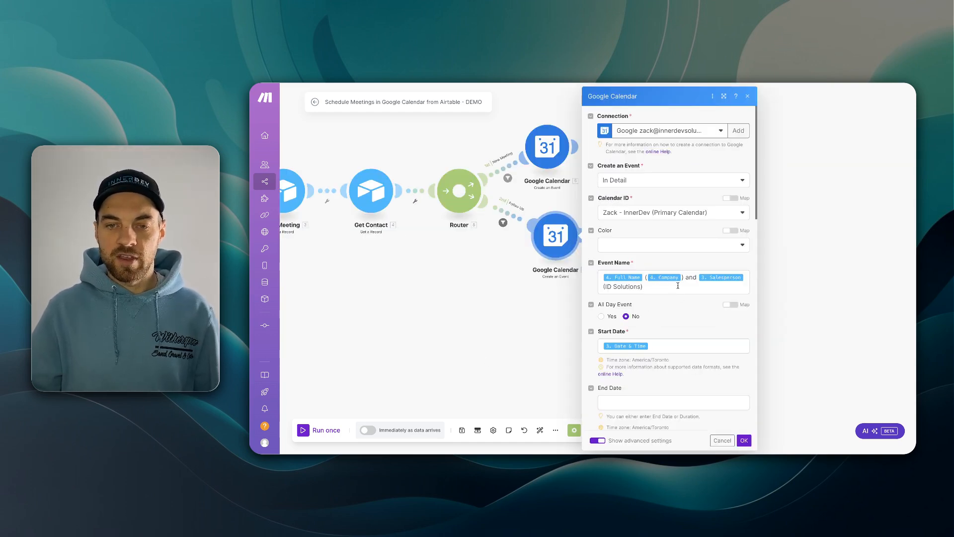
- Replace the event's Start Date with the meeting's Follow-Up Date & Time
scroll(664, 304, down, 2)
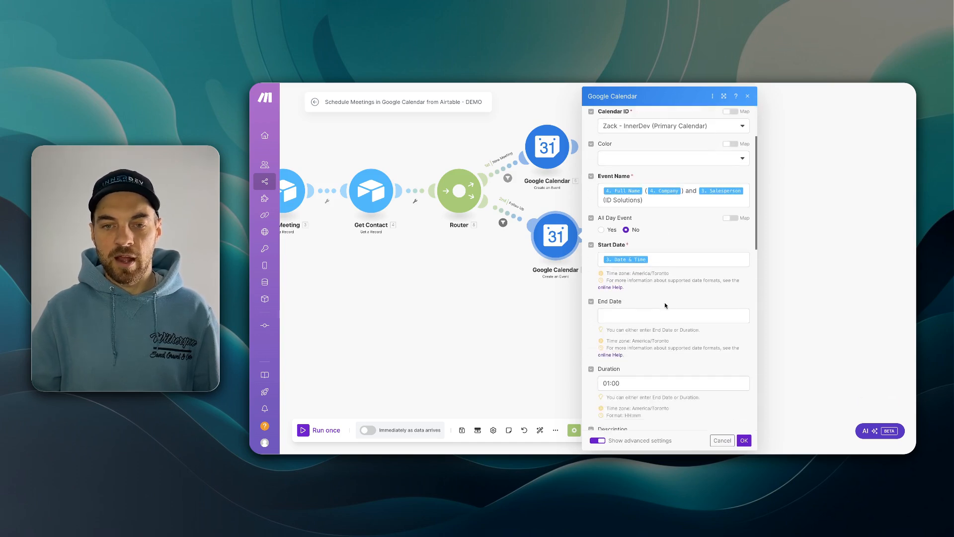
click(673, 262)
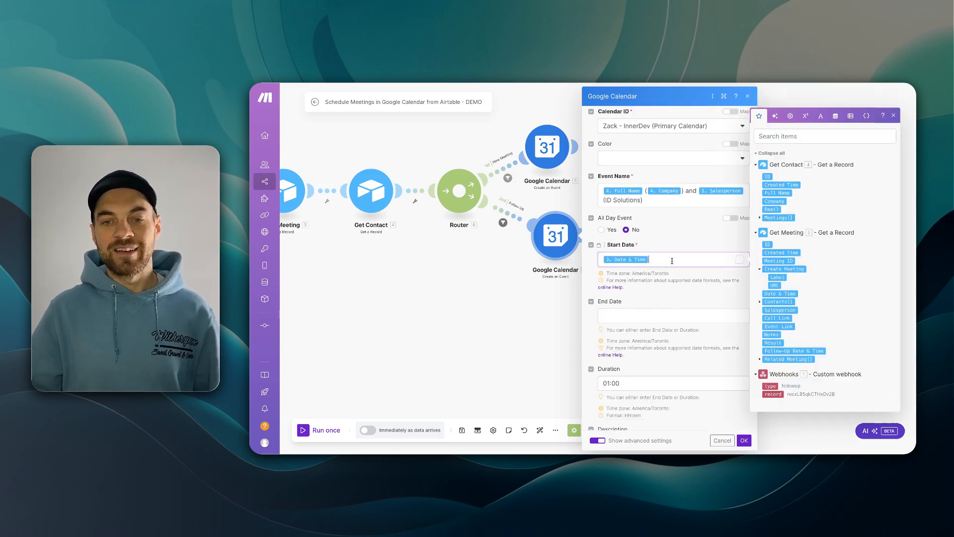
key(BackSpace)
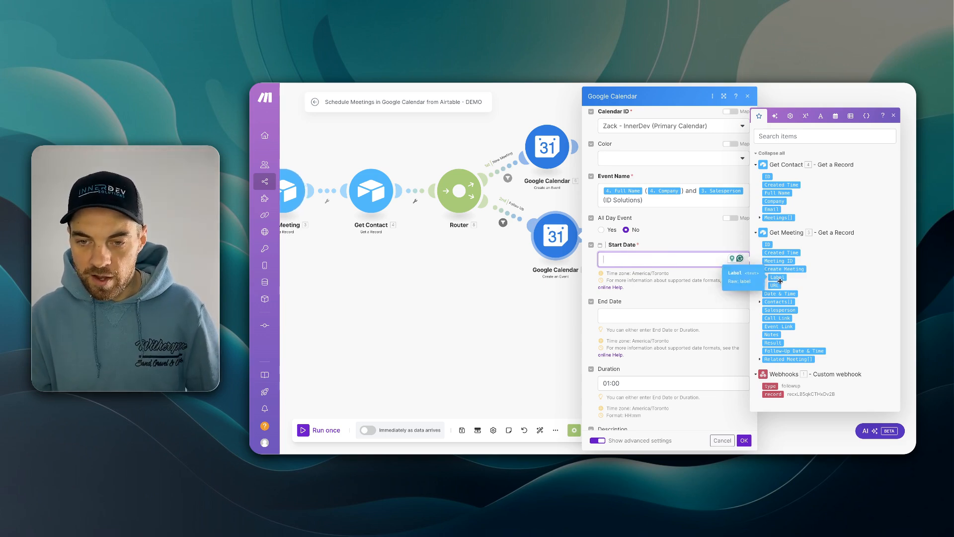
drag(797, 354, 639, 263)
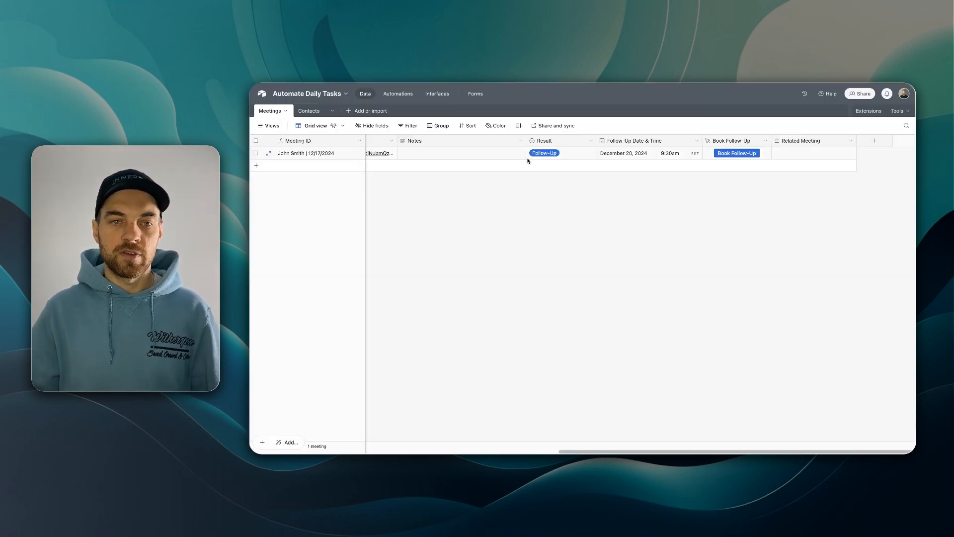
scroll(403, 154, right, 5)
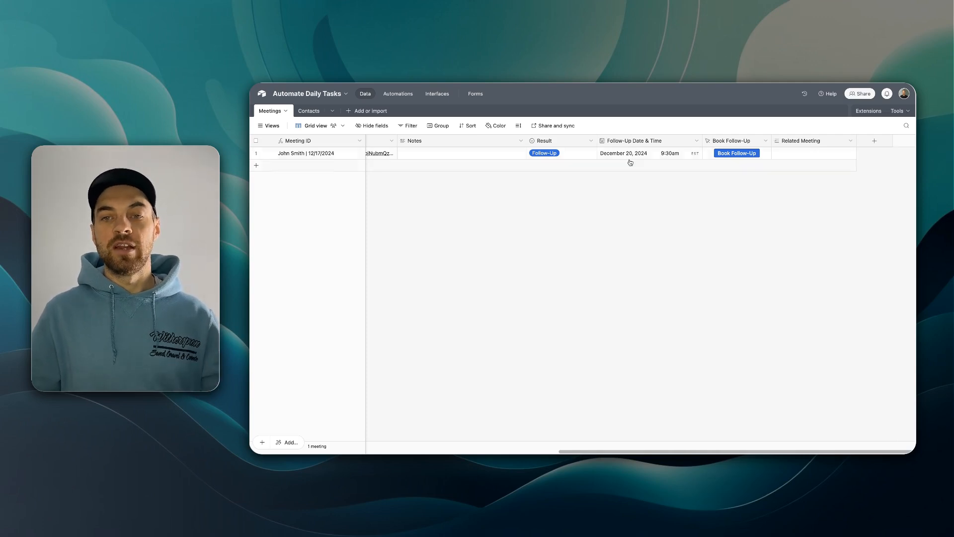
click(742, 155)
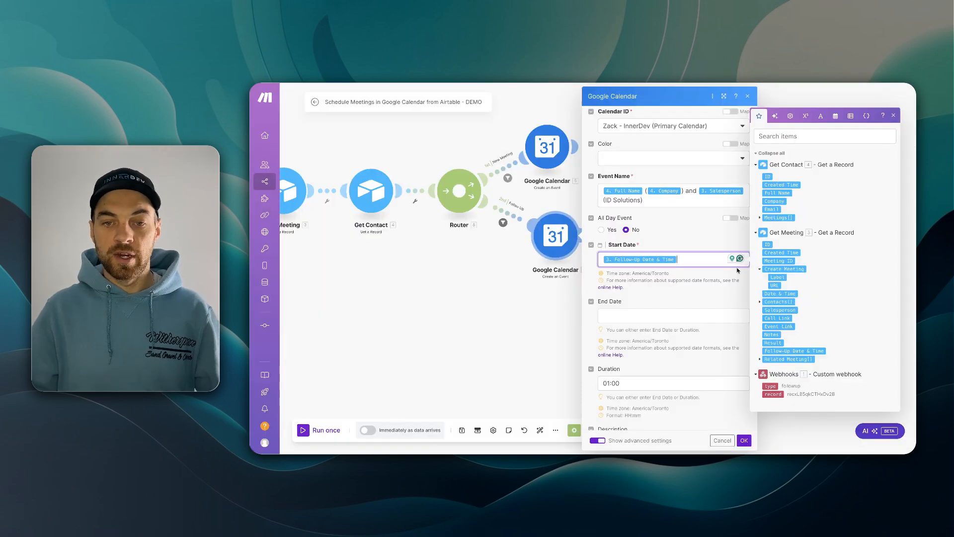
- Keep the one-hour duration, begin the description with 'Follow', and save the calendar module
scroll(624, 288, down, 3)
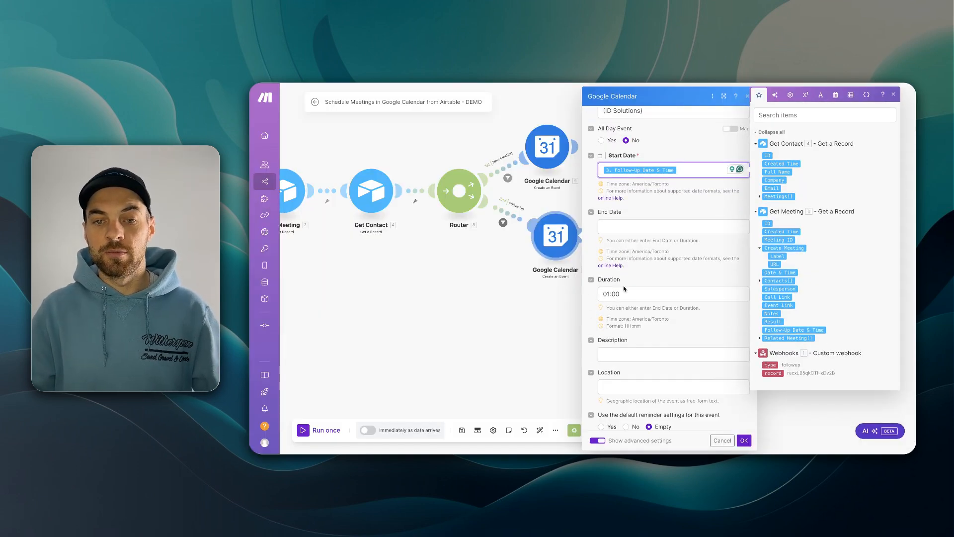
click(647, 299)
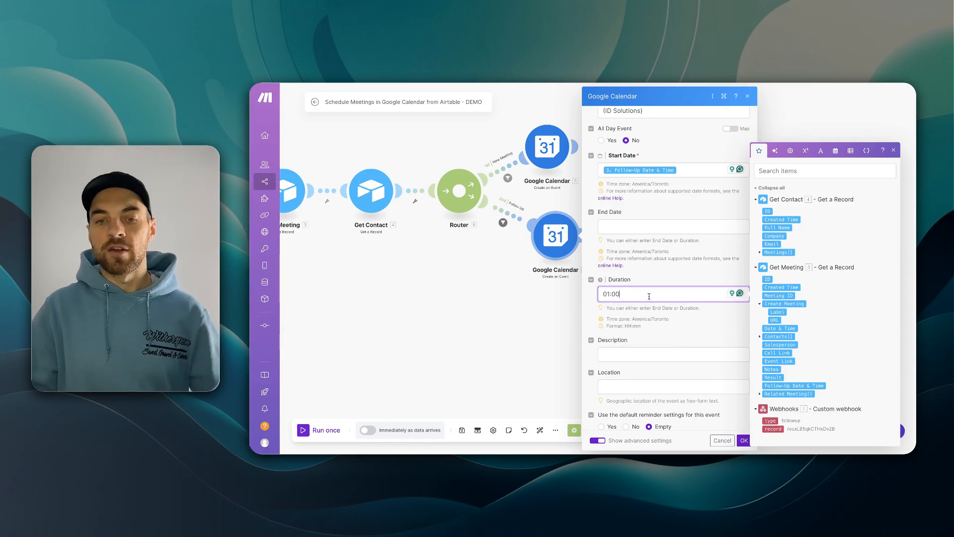
scroll(648, 296, down, 3)
click(622, 187)
text(Follow Up)
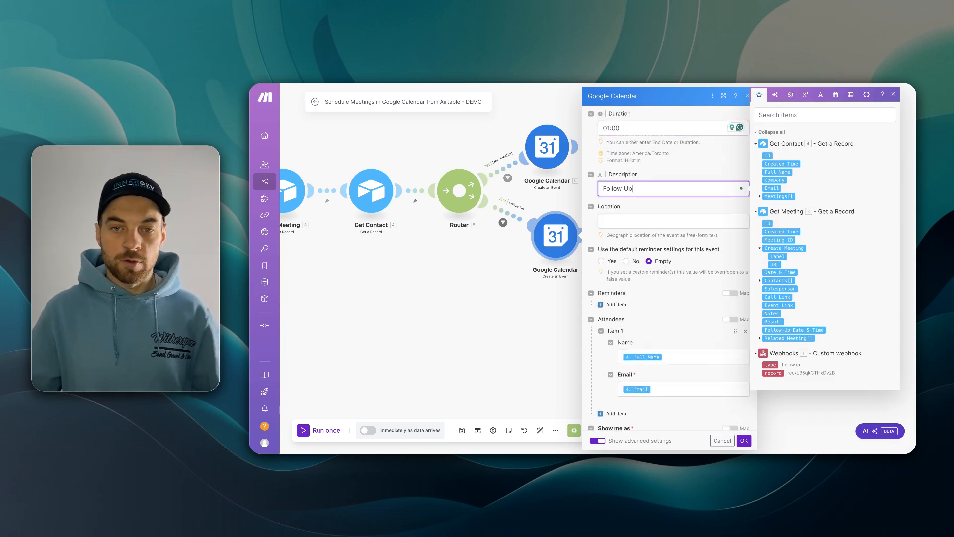
scroll(674, 225, down, 5)
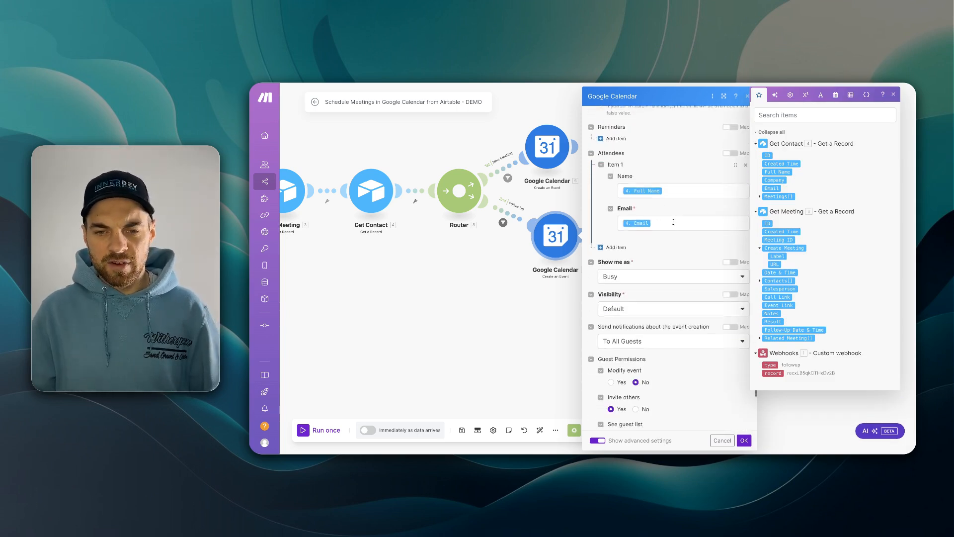
scroll(674, 227, up, 1)
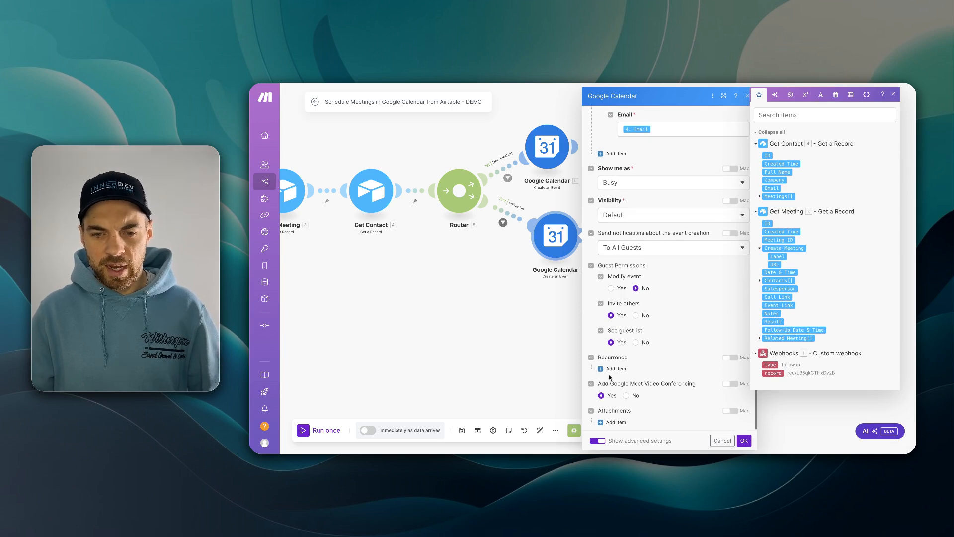
click(744, 441)
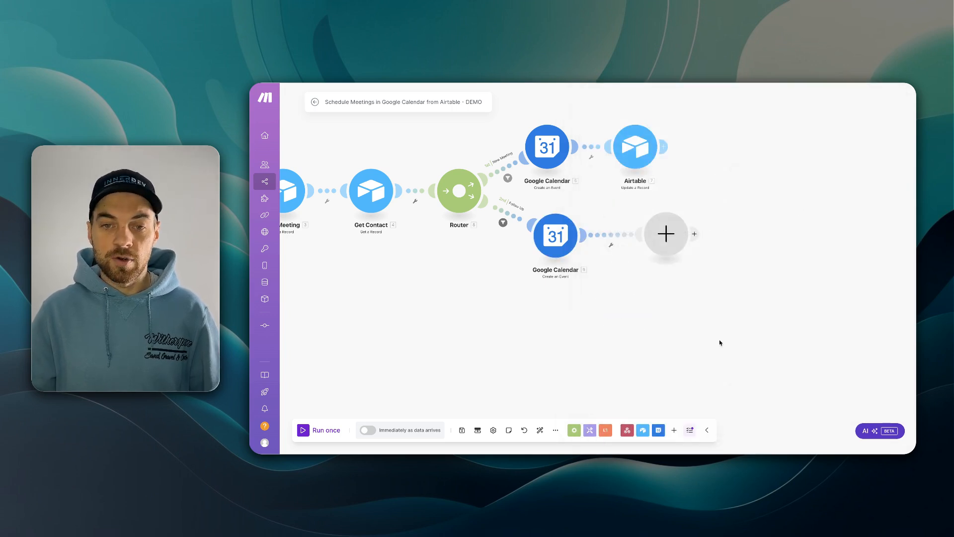
- Add an Airtable Create a Record step using the Meetings table of Automate Daily Tasks
click(662, 235)
click(723, 254)
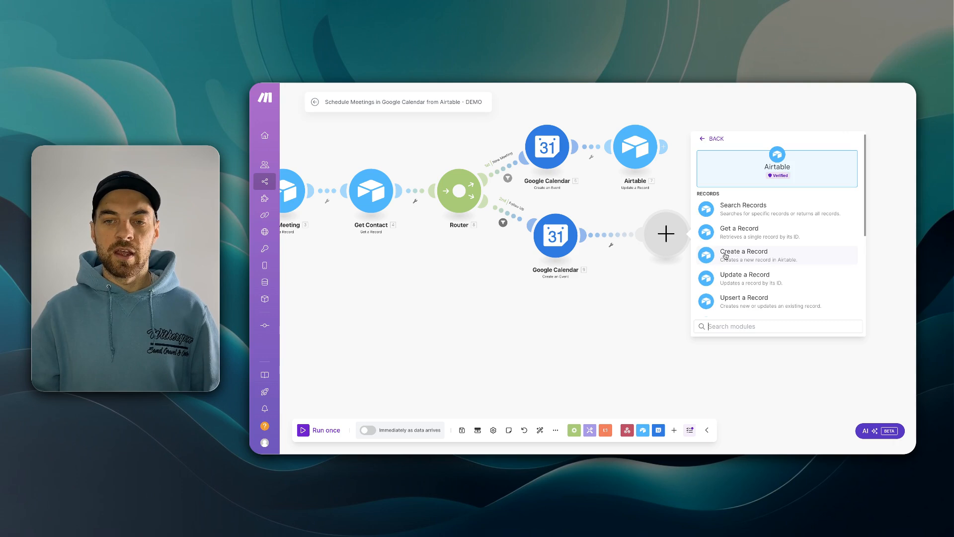
click(735, 257)
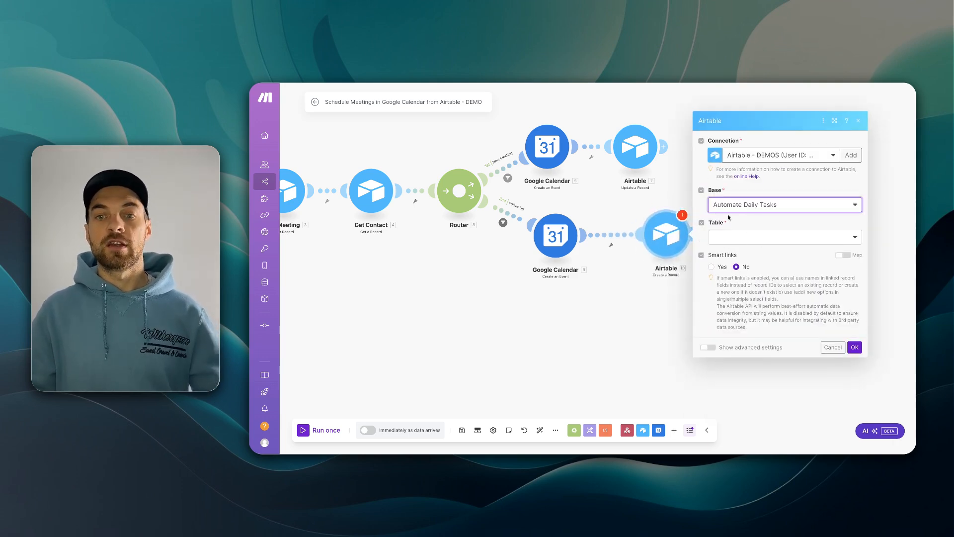
click(742, 236)
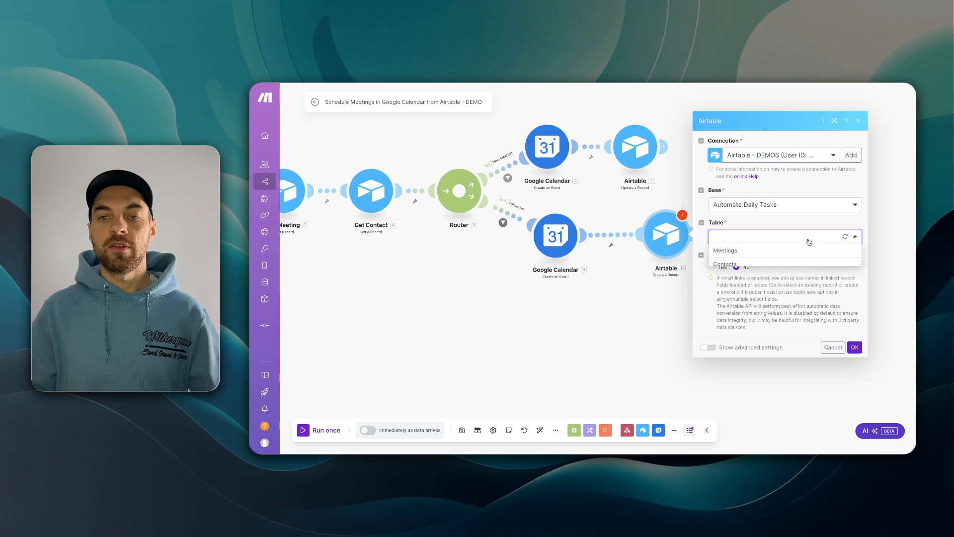
click(725, 253)
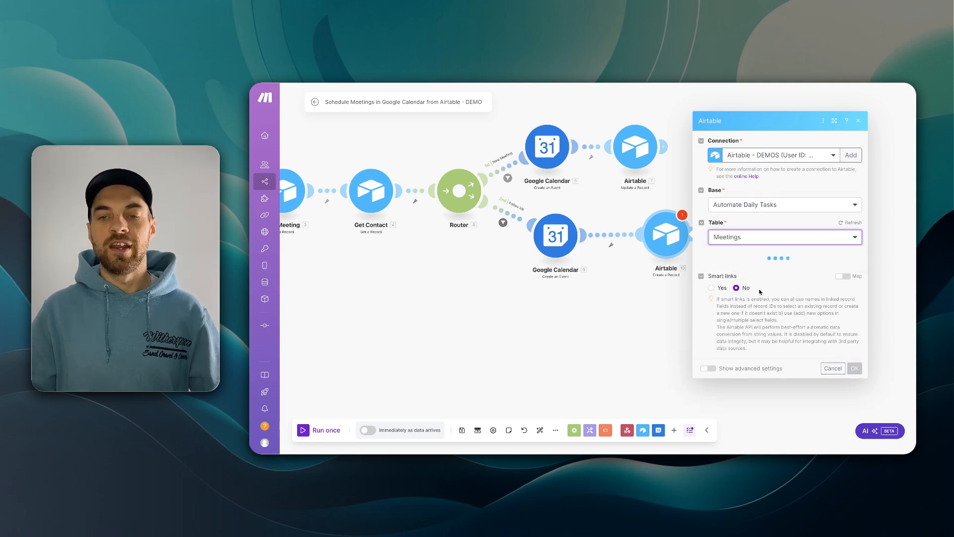
scroll(815, 290, down, 5)
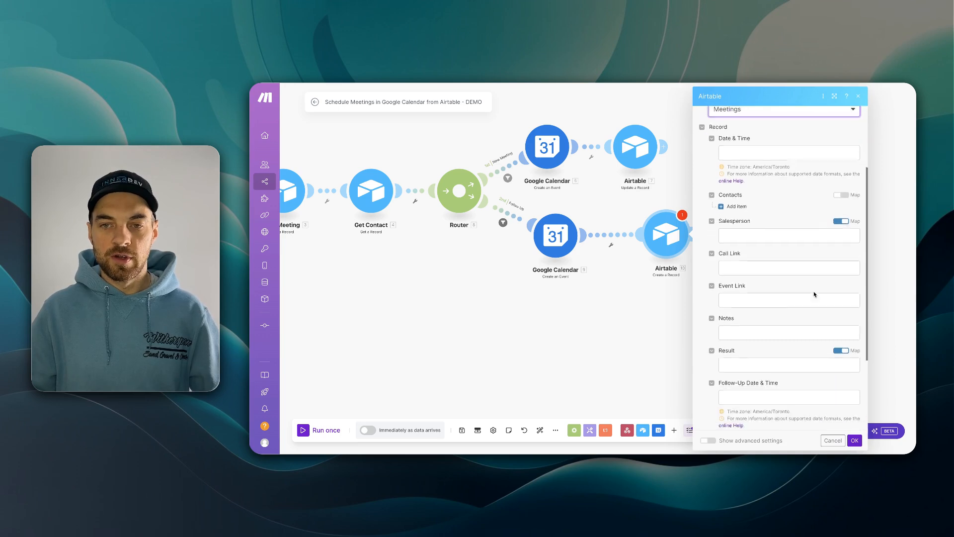
- Map the new record's Date & Time to Get Meeting's Follow-Up Date & Time
click(741, 149)
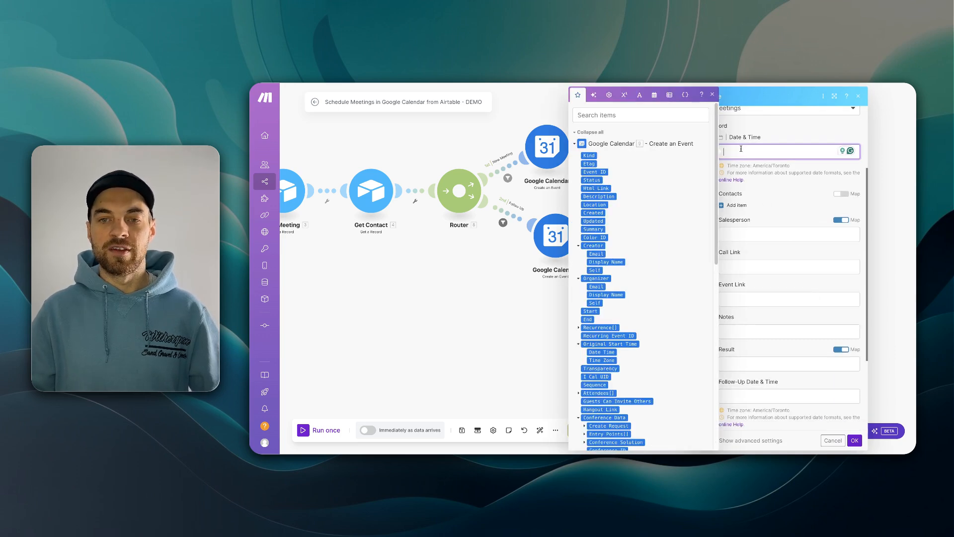
click(591, 132)
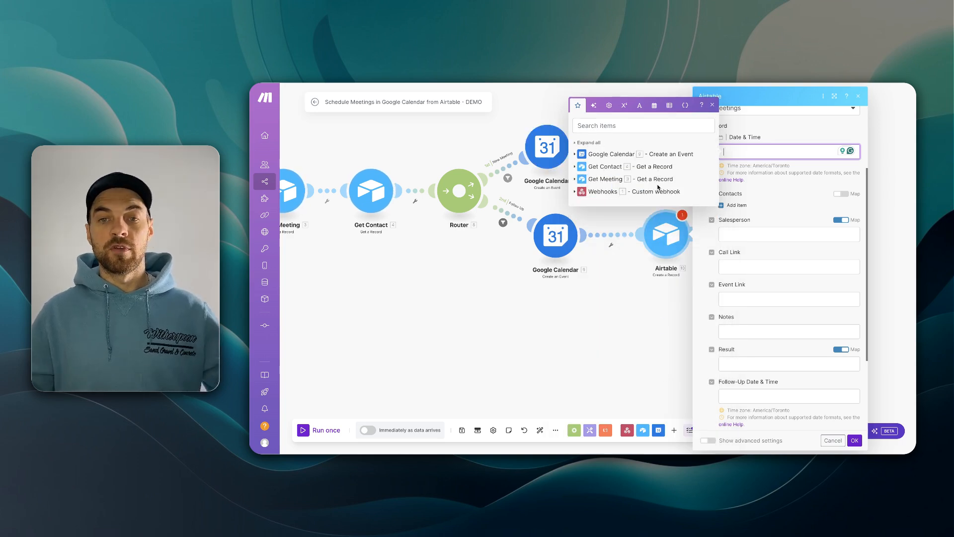
click(598, 177)
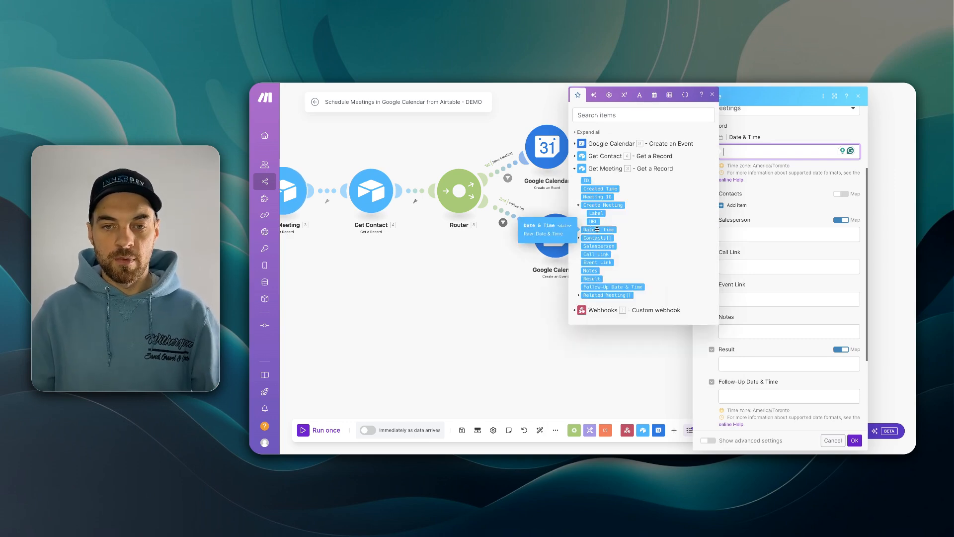
drag(636, 287, 792, 152)
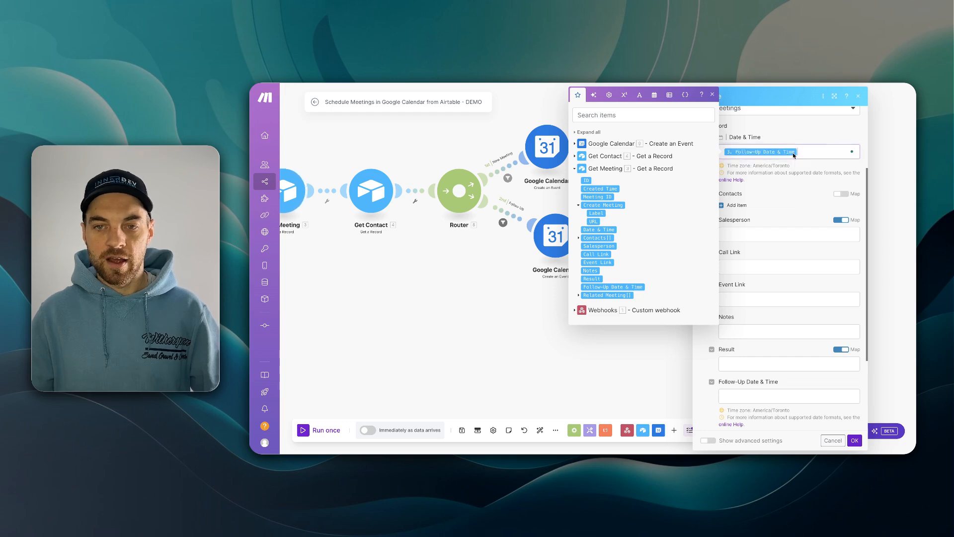
- Map Get Contact's ID into Contacts and Get Meeting's Salesperson into Salesperson
click(844, 195)
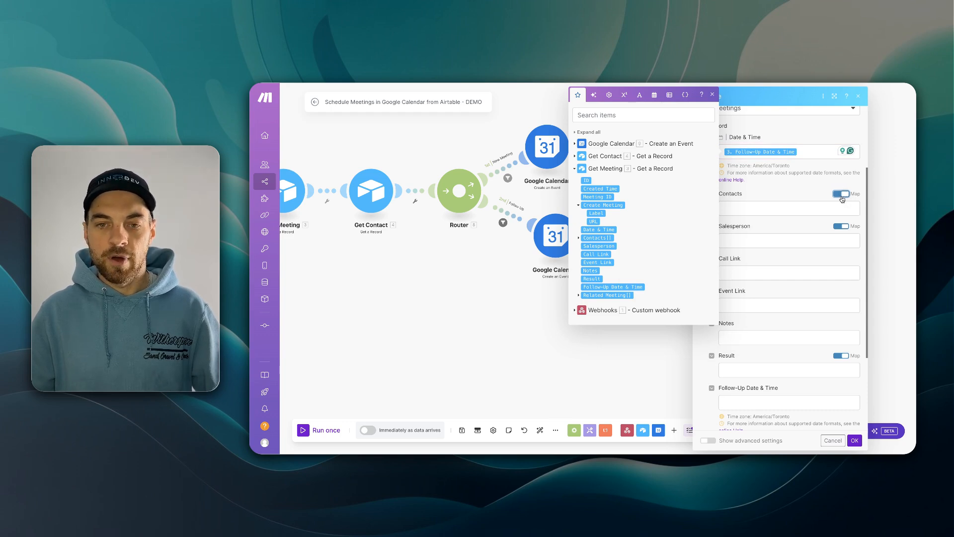
click(575, 156)
drag(586, 167, 749, 208)
click(754, 234)
drag(588, 302, 747, 232)
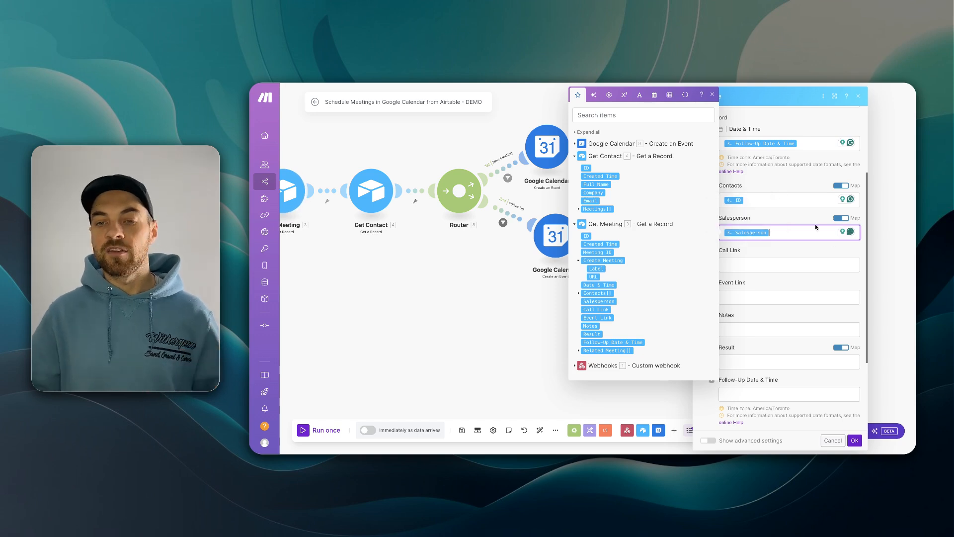
scroll(742, 216, down, 2)
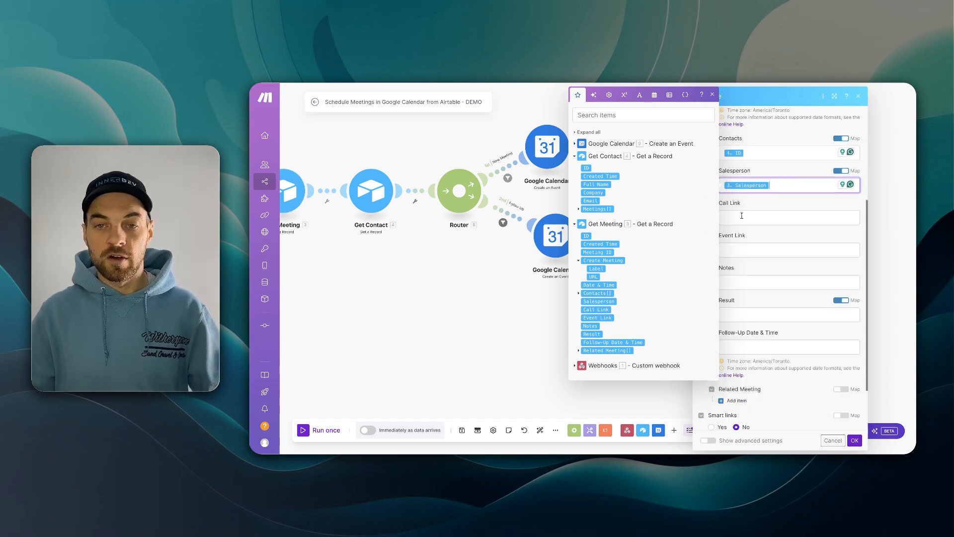
- Map the calendar event's Hangout Link to Call Link and Html Link to Event Link
click(577, 144)
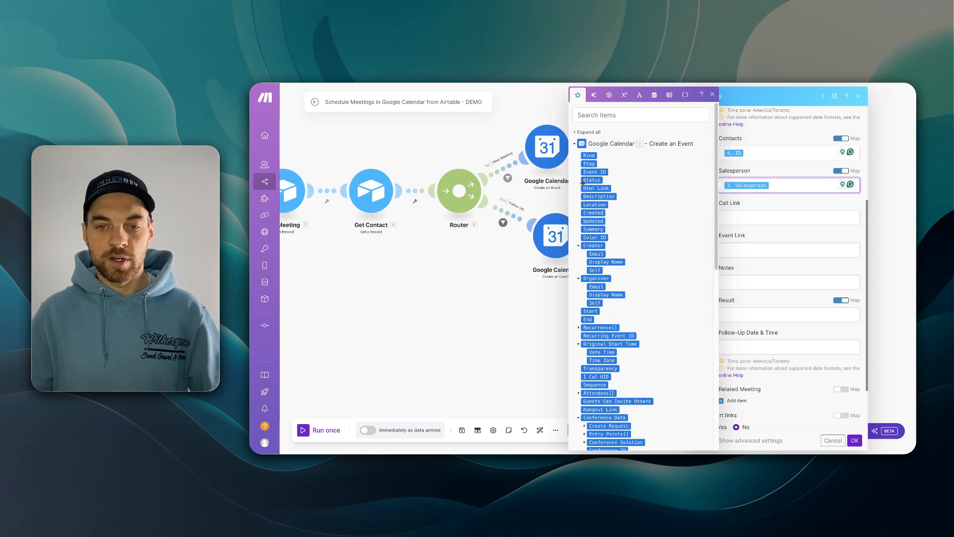
scroll(610, 203, down, 3)
scroll(609, 204, up, 3)
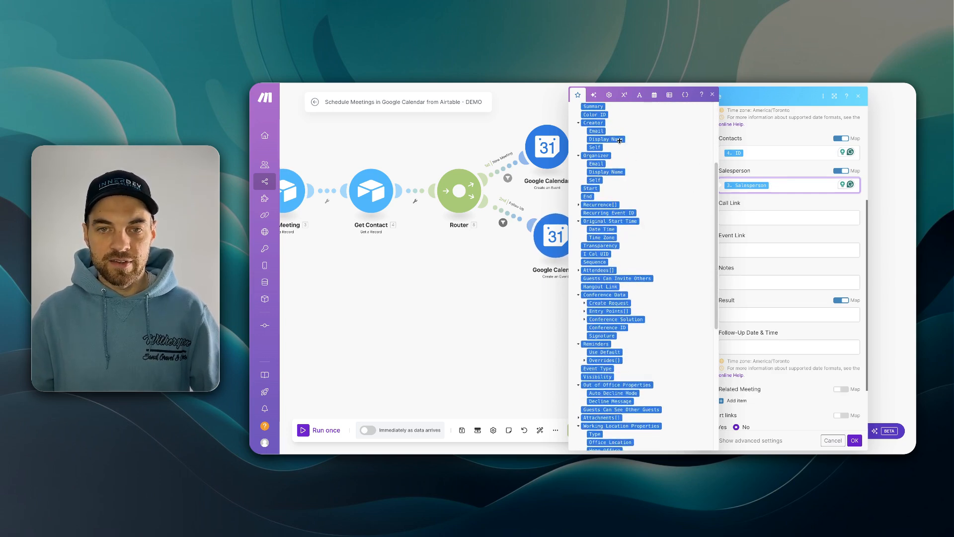
click(621, 115)
text(hang)
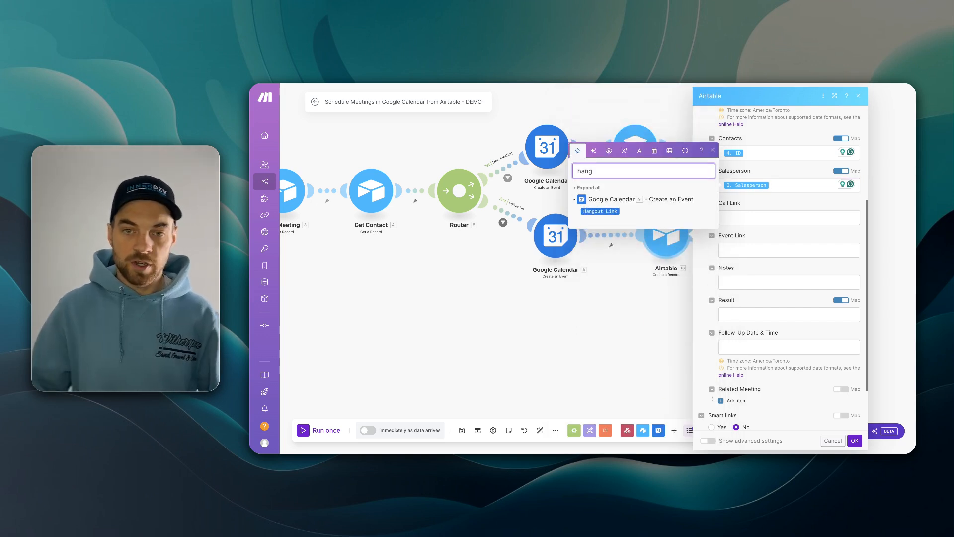
drag(604, 211, 765, 219)
text(htm)
drag(596, 237, 771, 253)
- Set the record's Notes to 'Follow Up'
click(712, 207)
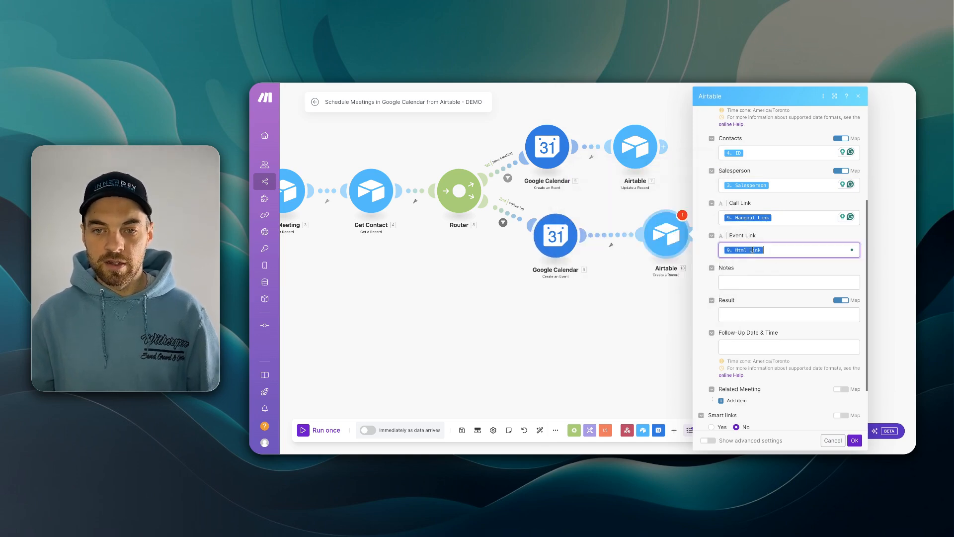
scroll(762, 219, down, 2)
click(762, 217)
text(Follow Up)
click(748, 234)
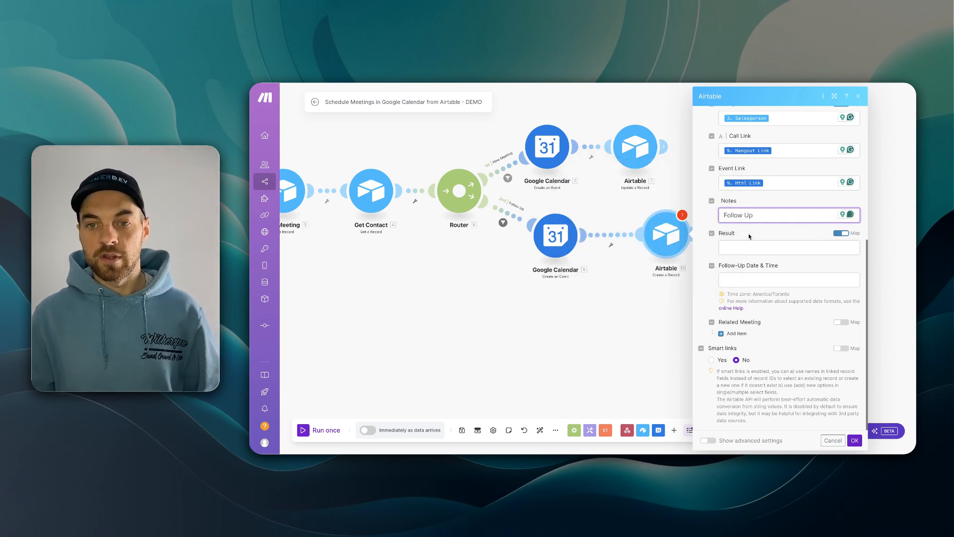
- Switch Related Meeting to a mapped value and fill it with Get Meeting's ID
click(842, 323)
click(750, 335)
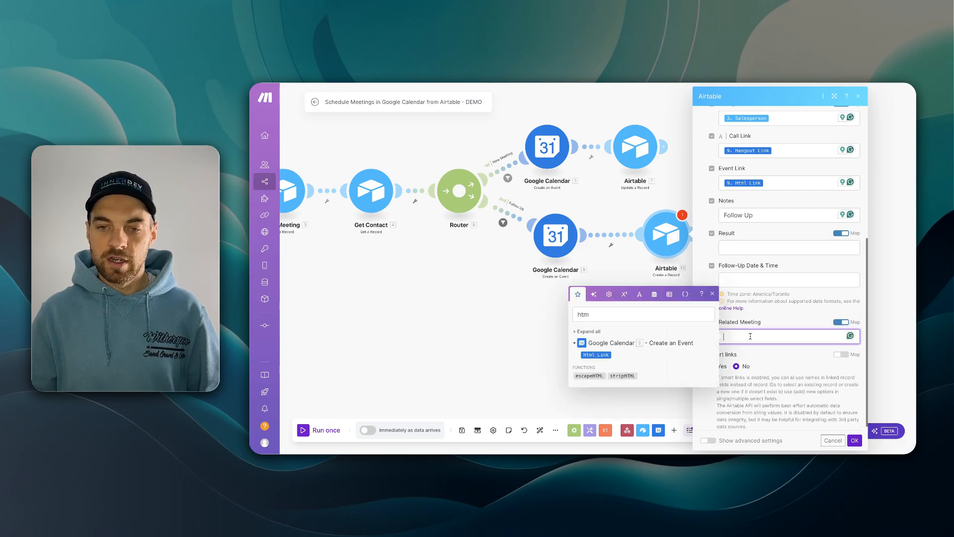
double_click(595, 316)
key(BackSpace)
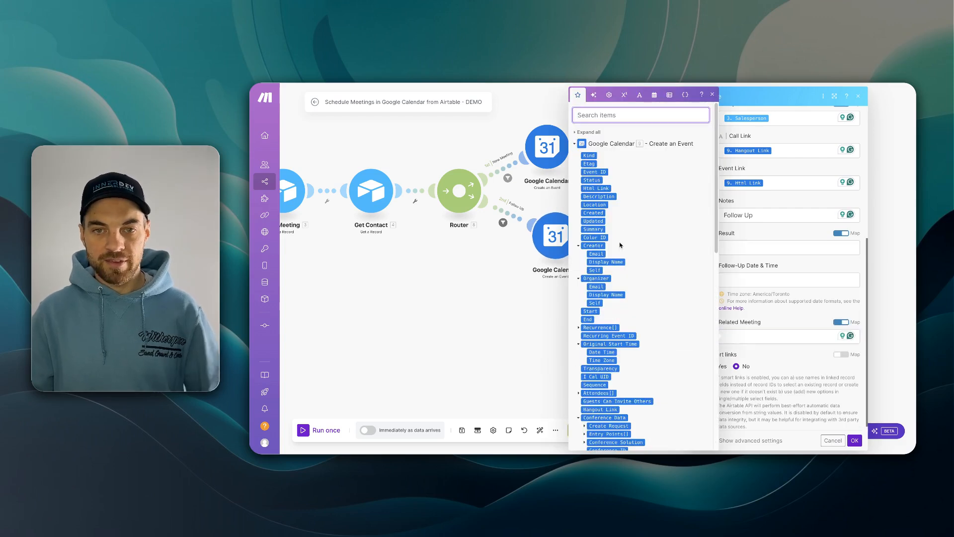
click(584, 134)
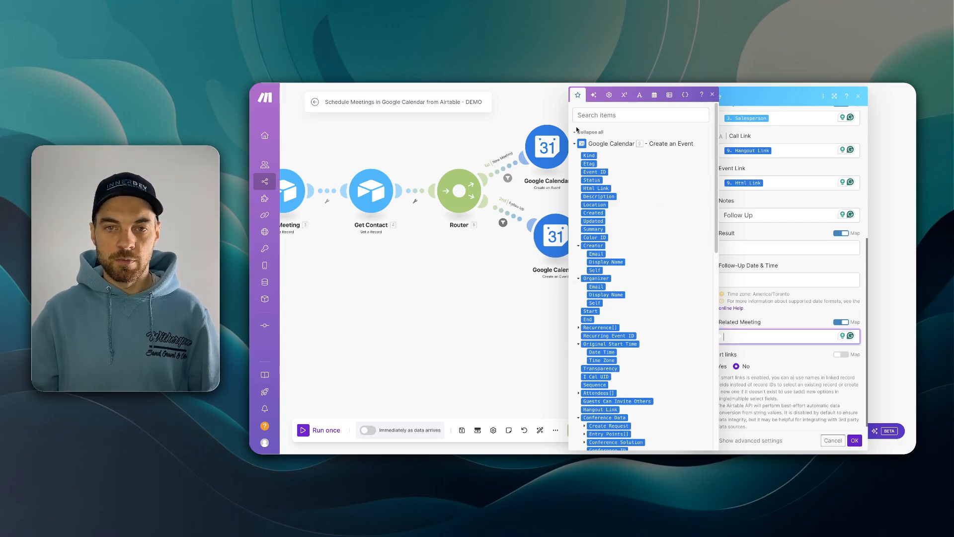
click(586, 132)
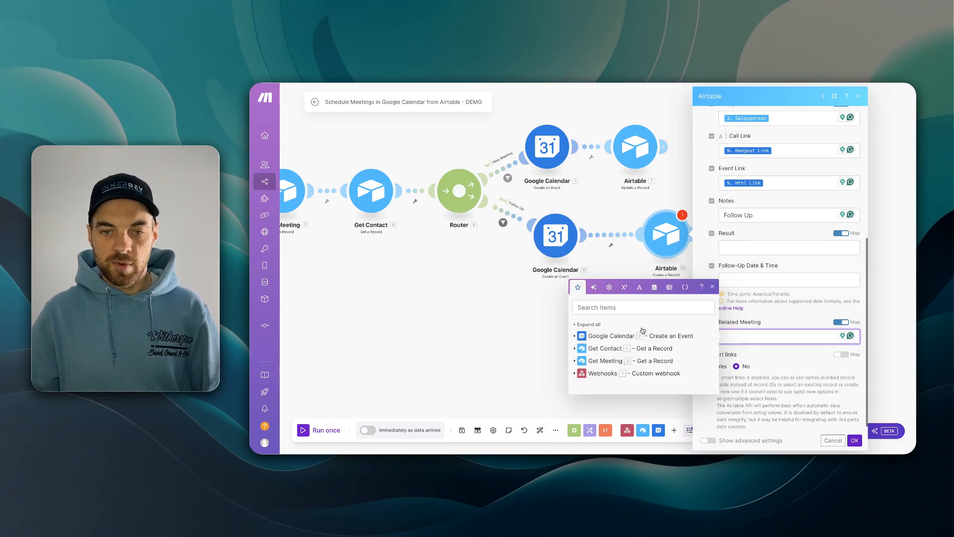
click(573, 361)
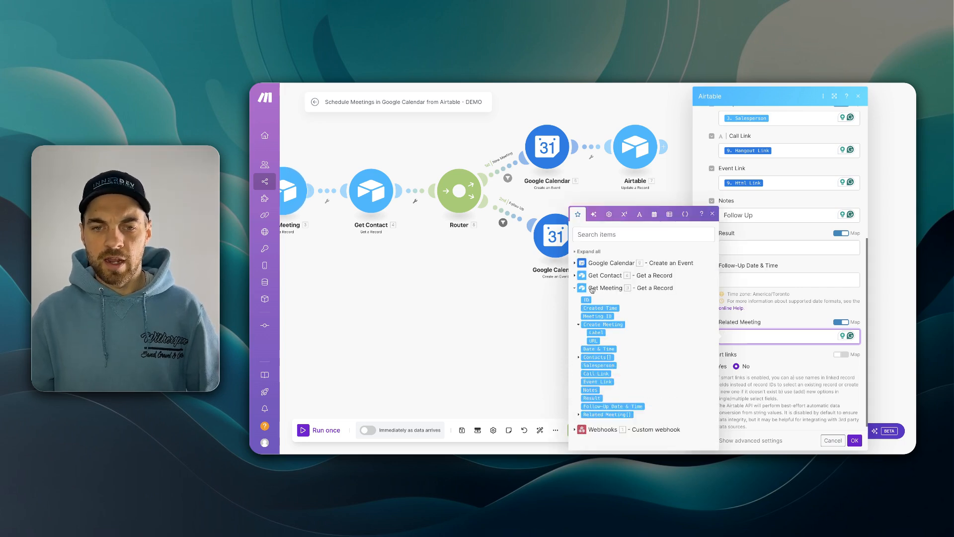
drag(590, 300, 743, 337)
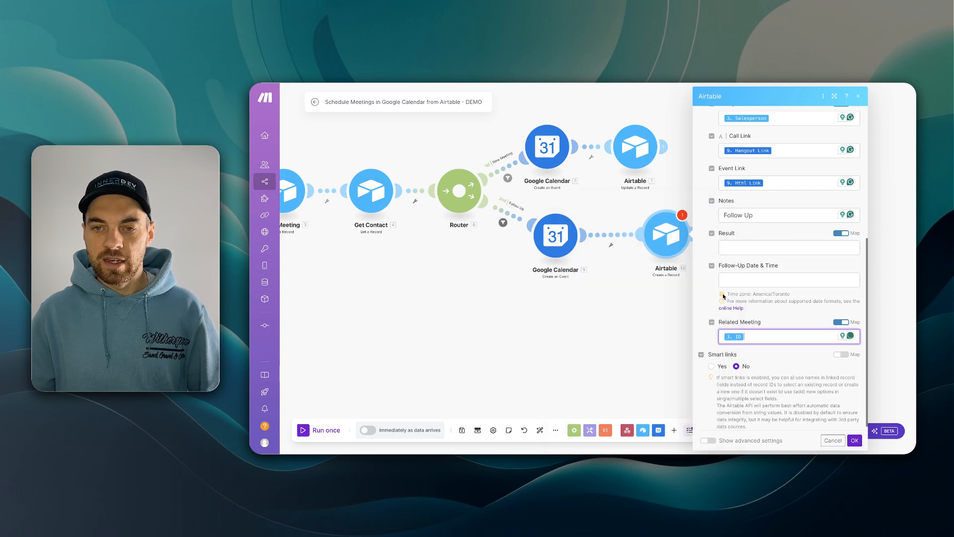
scroll(723, 294, up, 5)
- Confirm the record module, save the scenario, and run it once awaiting webhook data
click(854, 441)
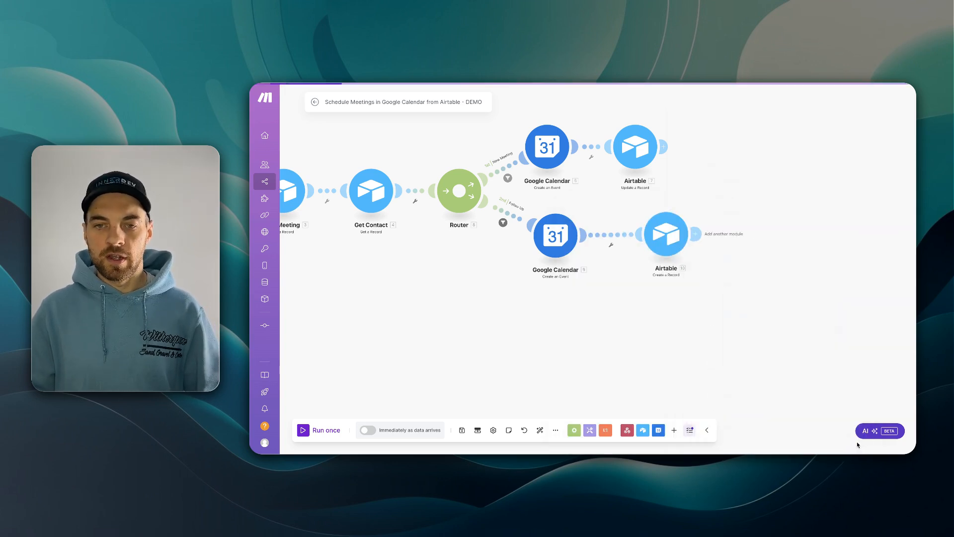
click(461, 432)
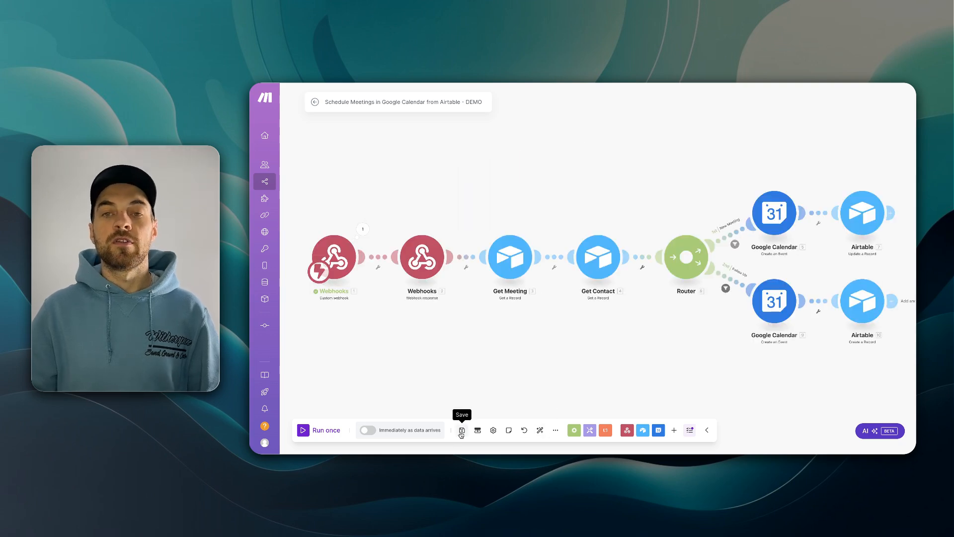
drag(589, 376, 555, 351)
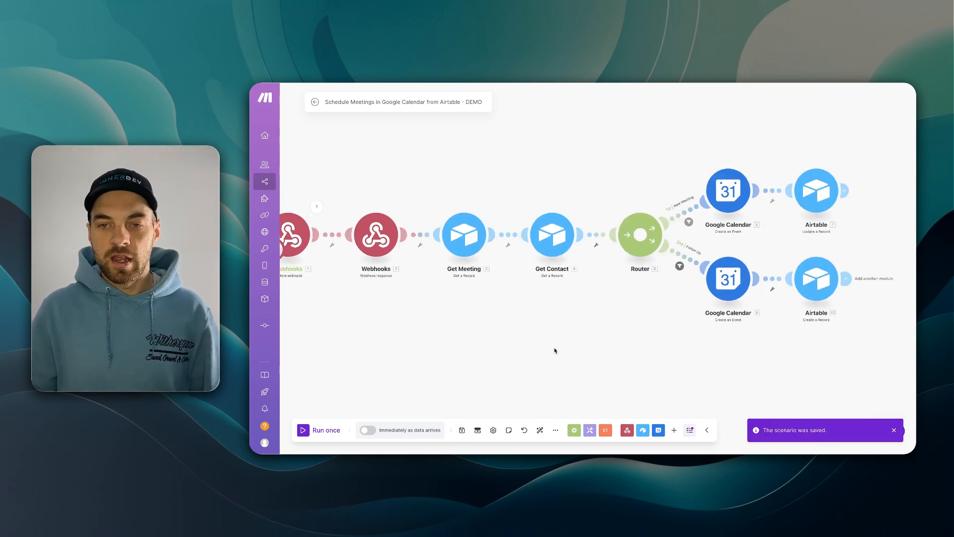
drag(419, 335, 510, 333)
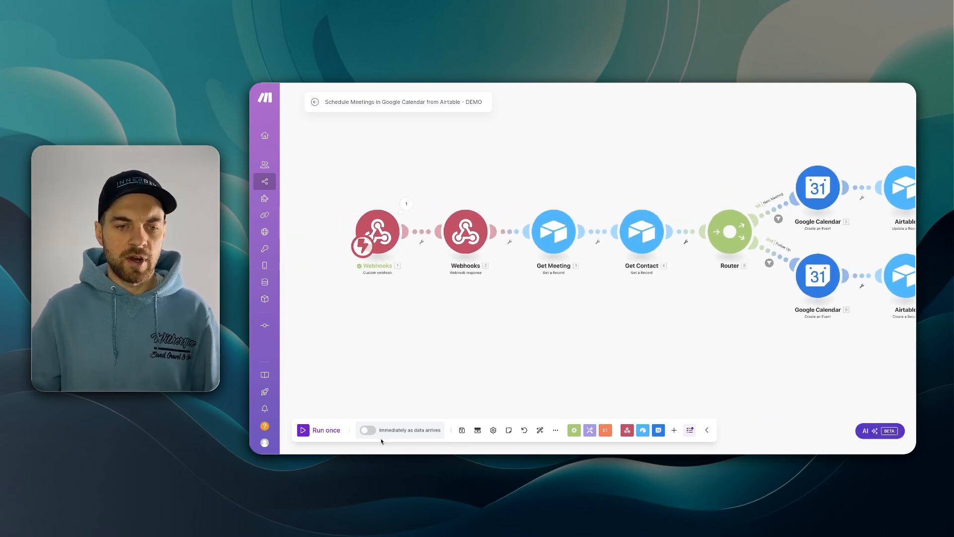
click(303, 430)
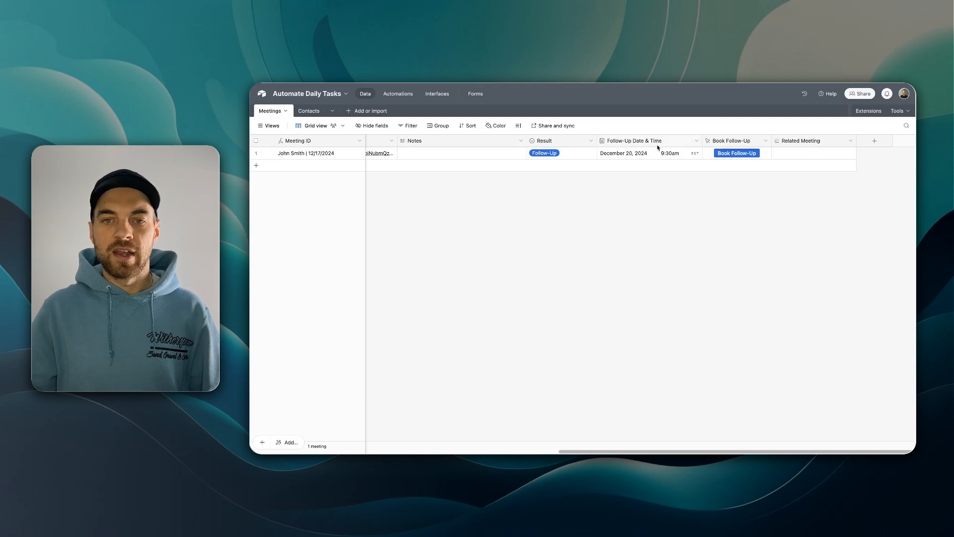
- Book a follow-up from meeting row 1 and review the new 12/20/2024 9:30am record's fields
click(741, 155)
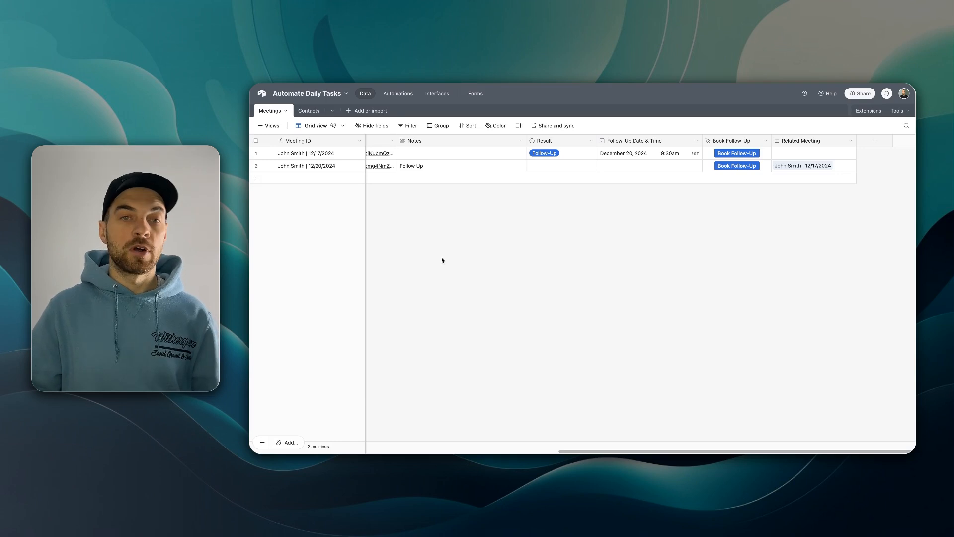
scroll(468, 170, left, 15)
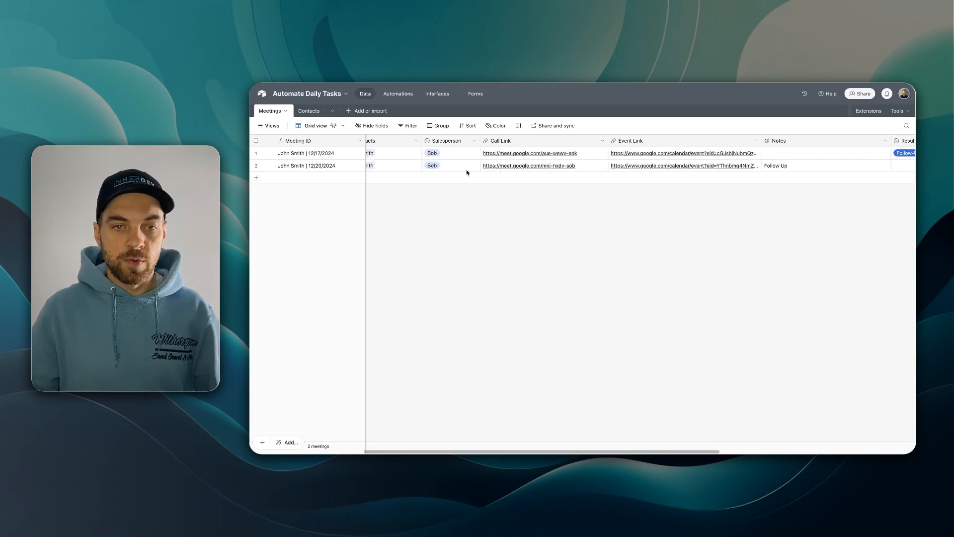
scroll(463, 166, right, 3)
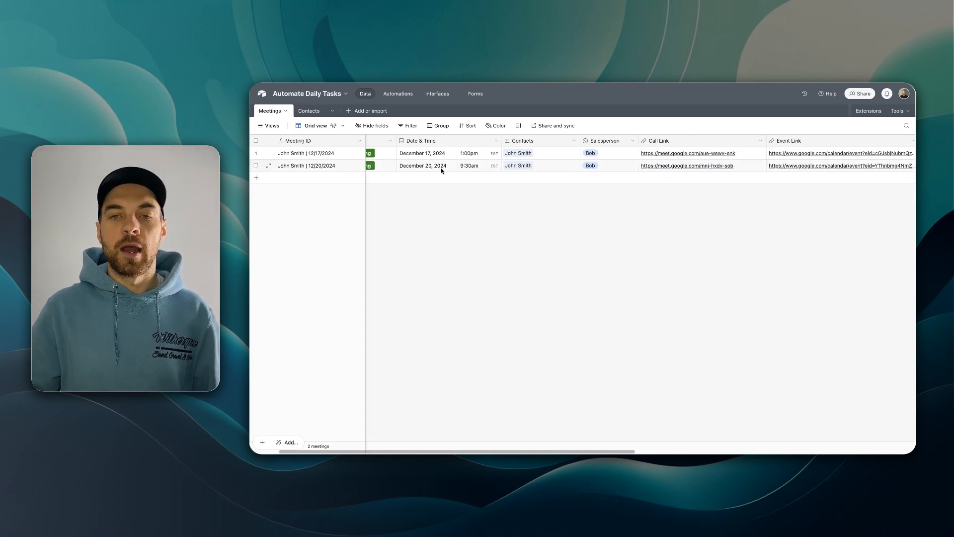
scroll(441, 170, right, 2)
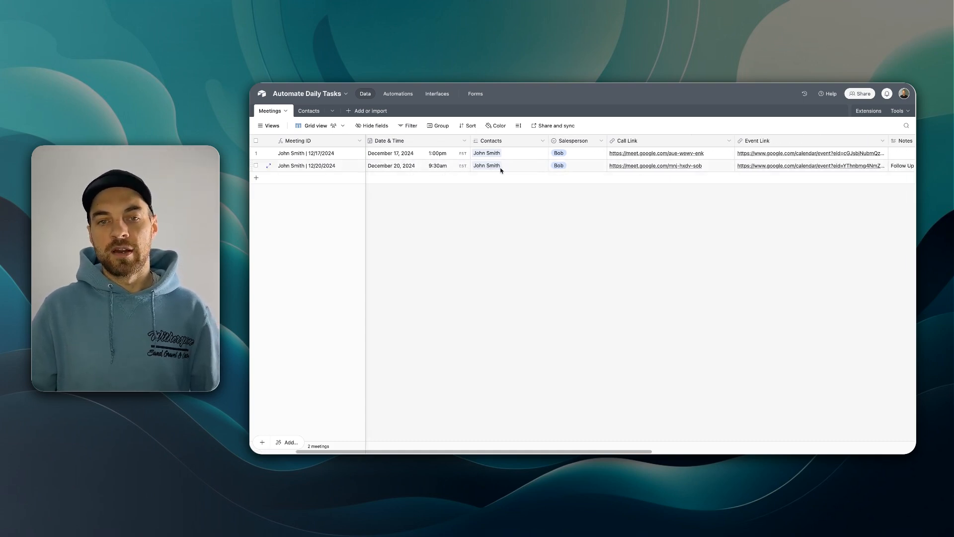
scroll(503, 171, right, 3)
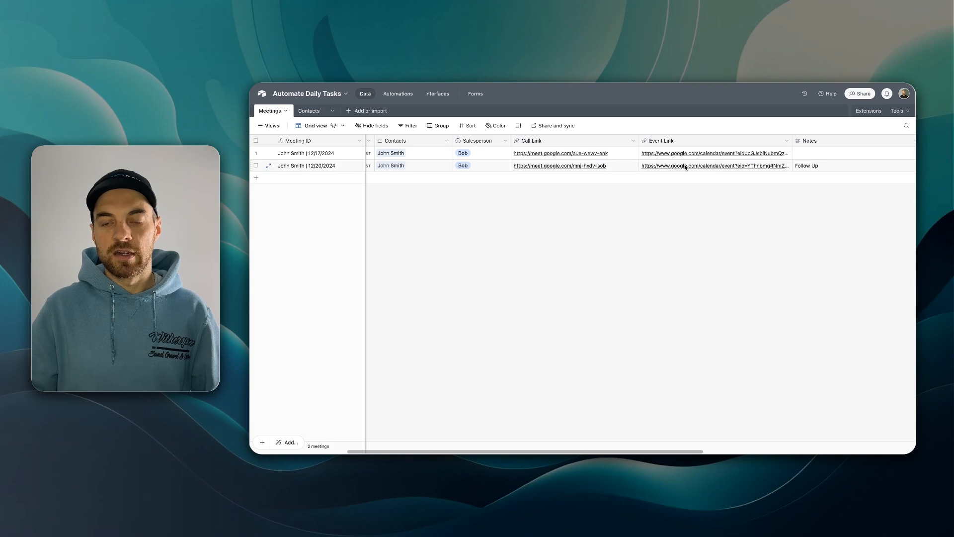
scroll(696, 180, right, 3)
scroll(705, 187, right, 3)
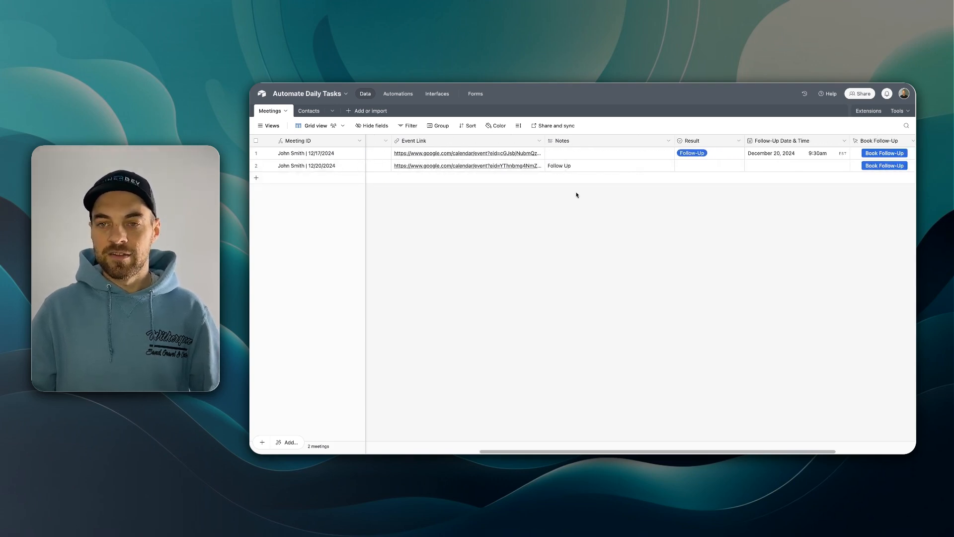
scroll(666, 208, right, 3)
scroll(674, 211, right, 2)
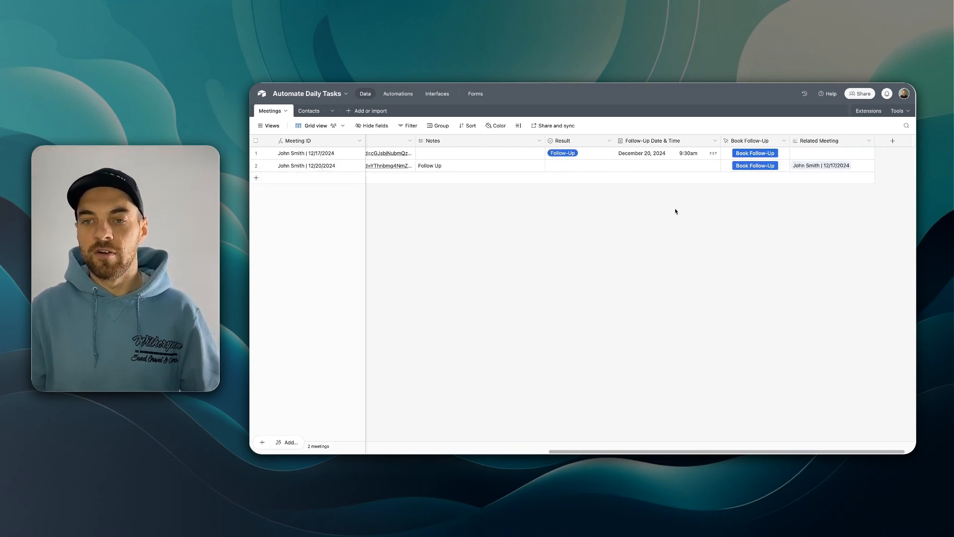
scroll(745, 176, right, 1)
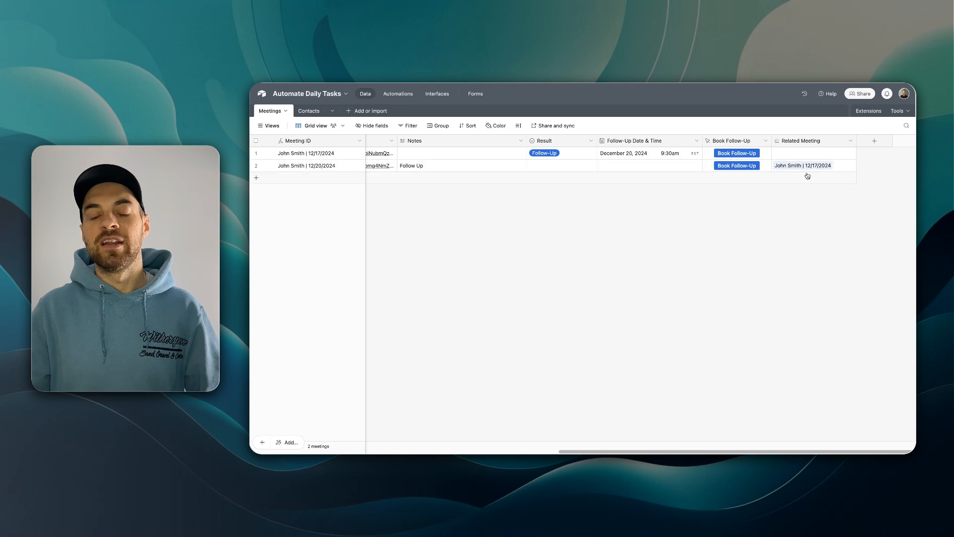
- Expand the follow-up's Related Meeting link to confirm it is the 12/17/2024 meeting
click(803, 171)
click(795, 170)
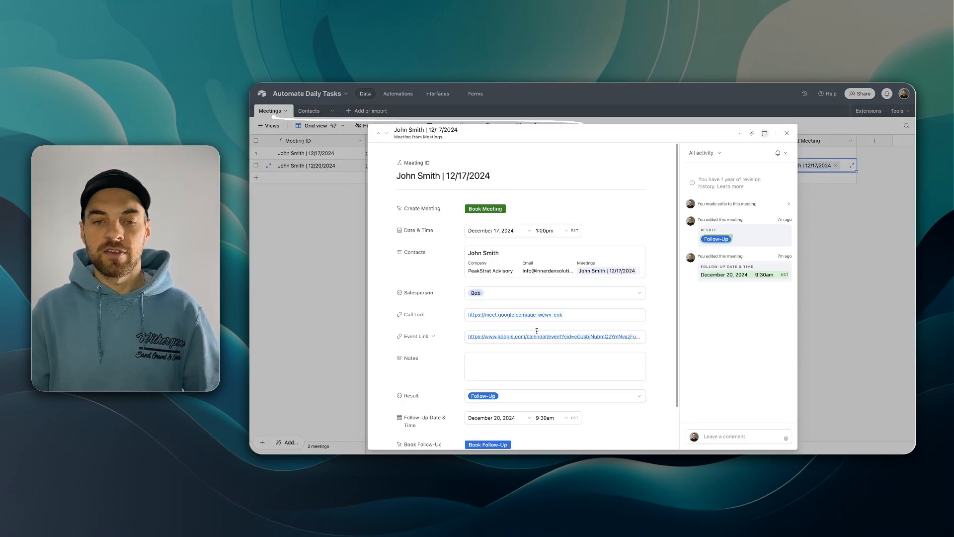
click(787, 134)
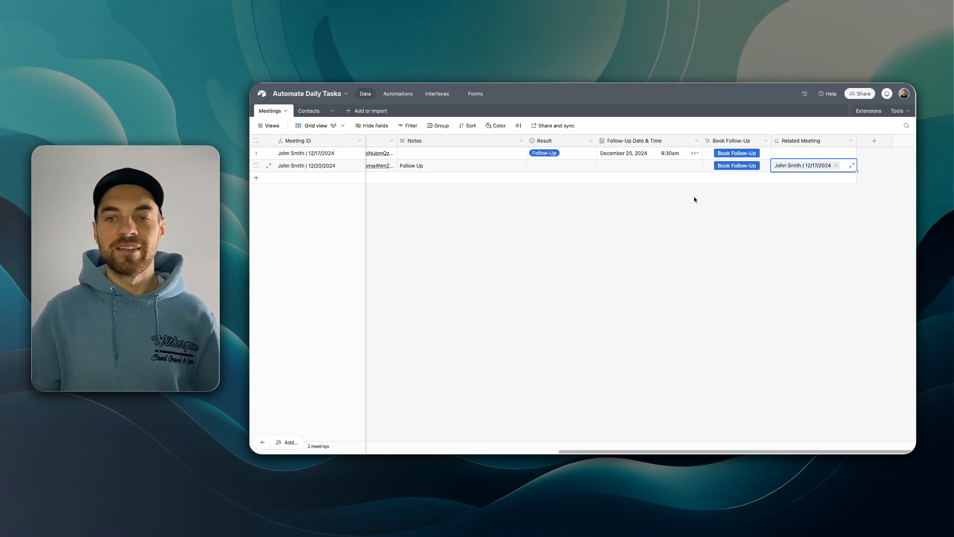
click(790, 167)
scroll(575, 235, down, 2)
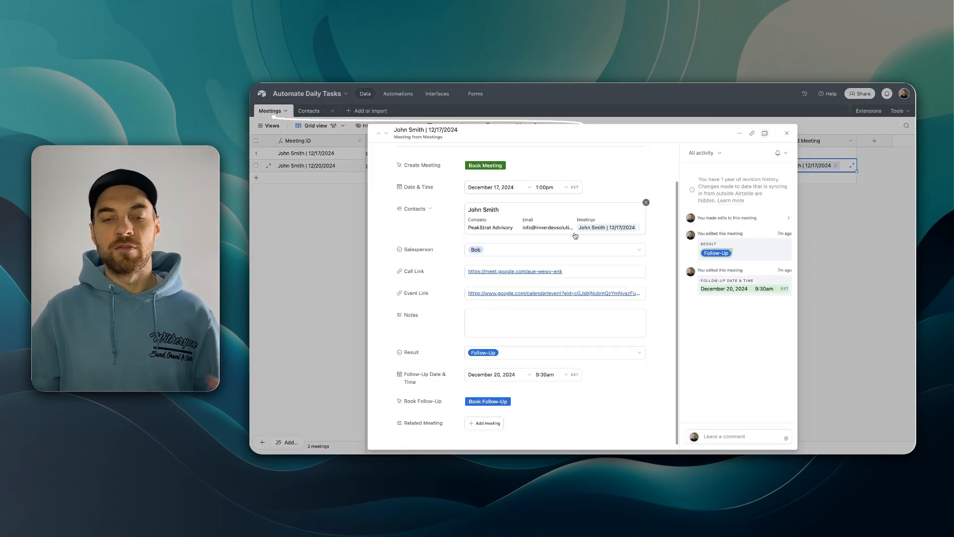
click(787, 132)
scroll(535, 270, left, 5)
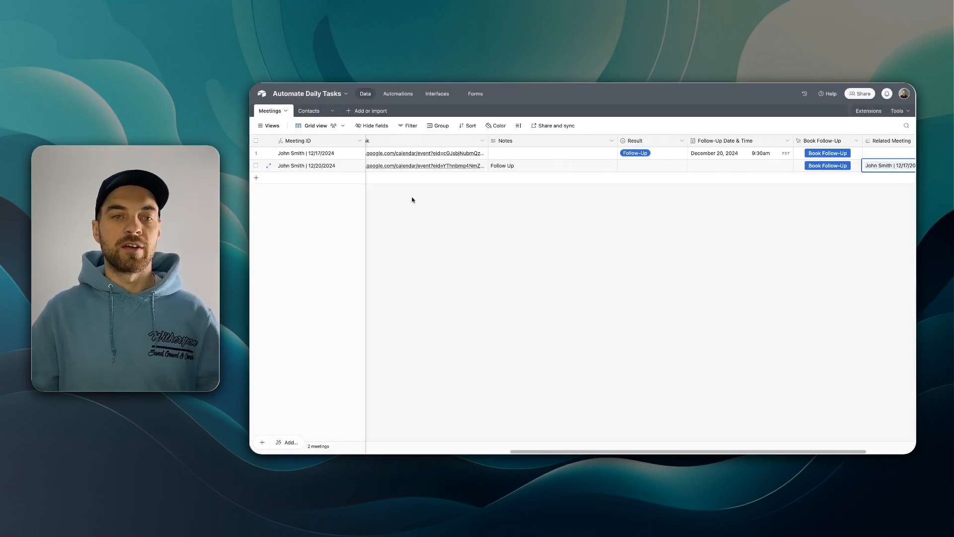